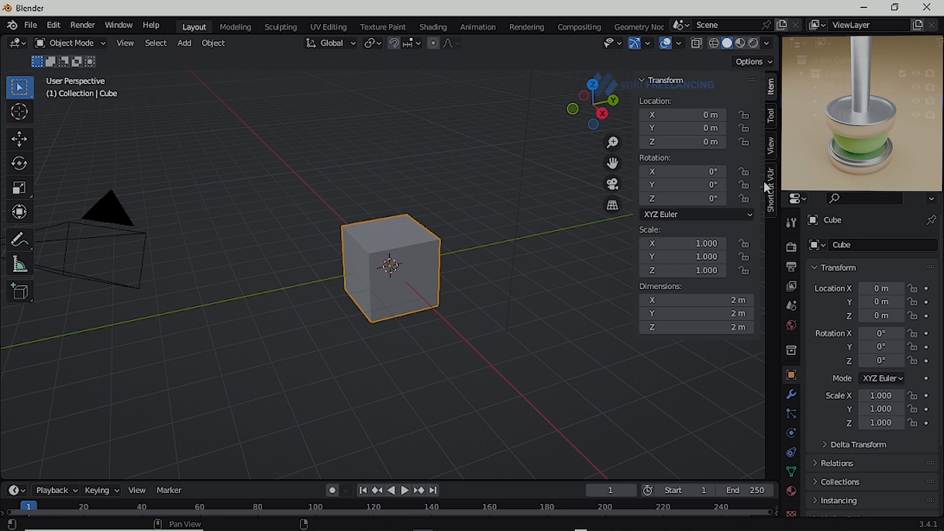
Start the Shortcut VUr add-on's on-screen display of inputs
left_click(770, 189)
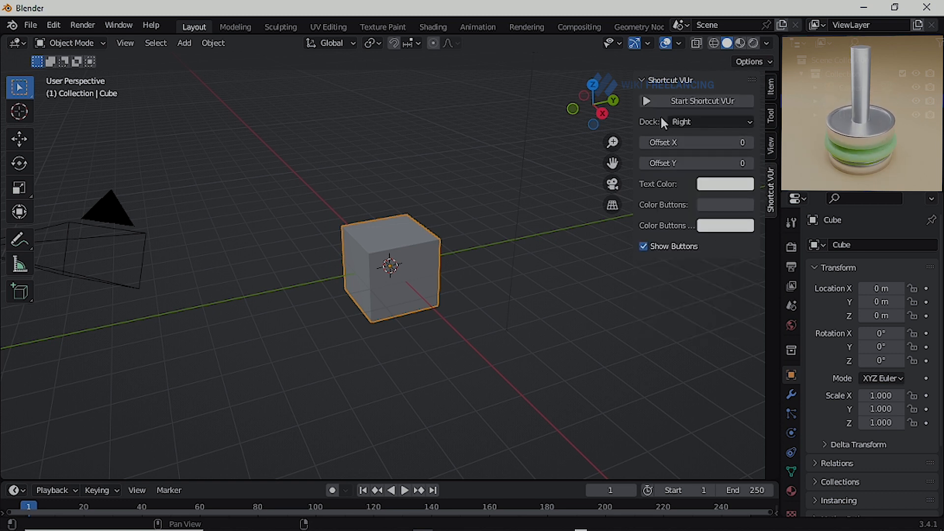
left_click(647, 101)
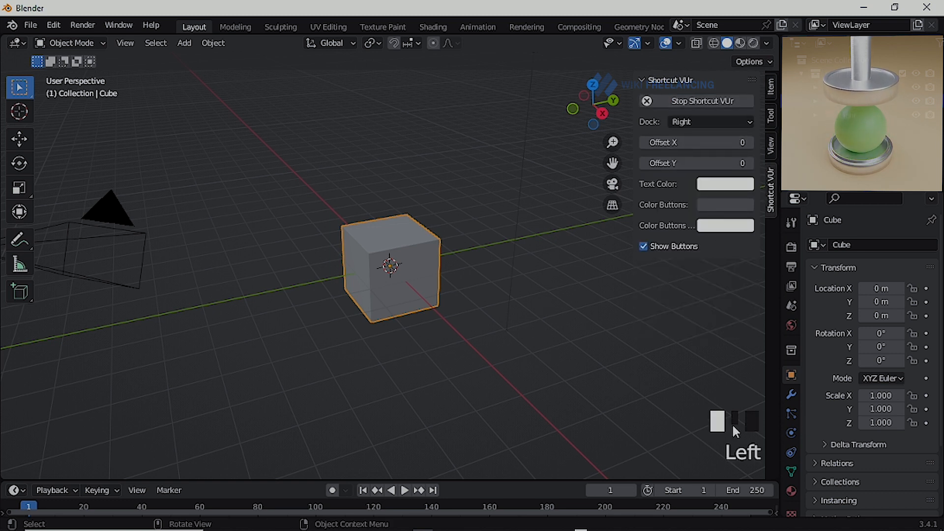
key("z")
Delete the default cube from the scene
left_click(387, 308)
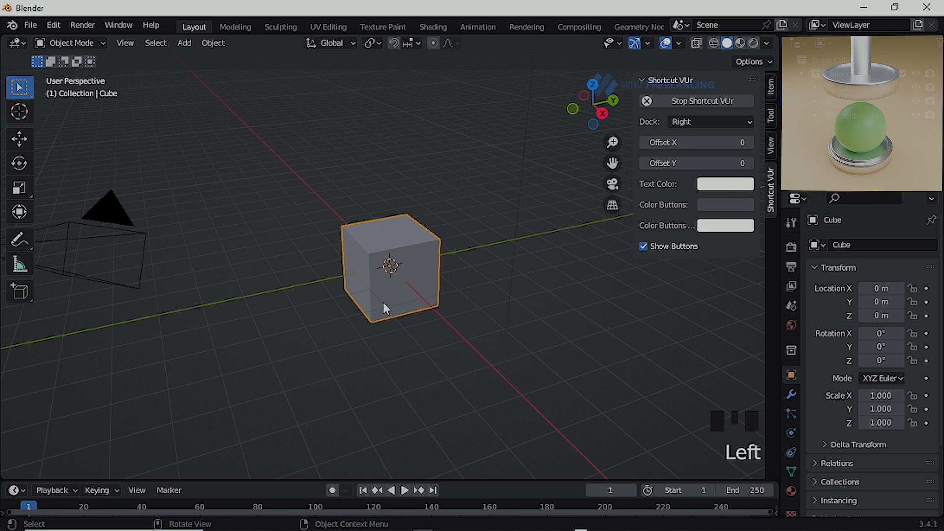
key("x")
left_click(381, 307)
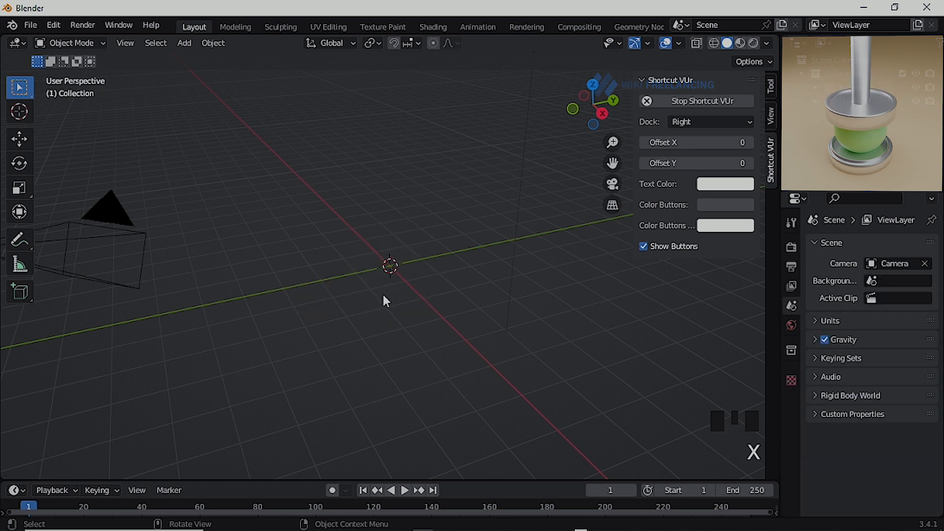
Add a cylinder mesh at the world origin and expand its creation settings
key("shift+a")
mouse_move(374, 249)
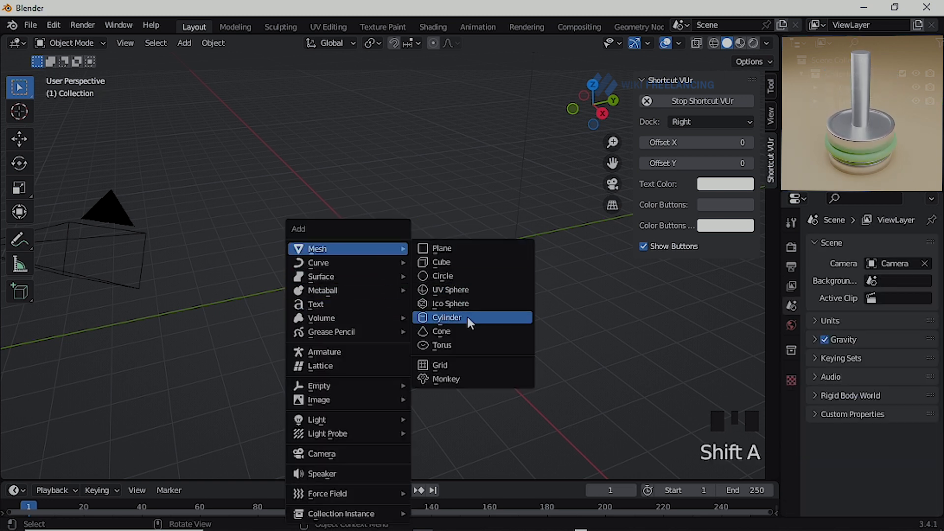
left_click(459, 317)
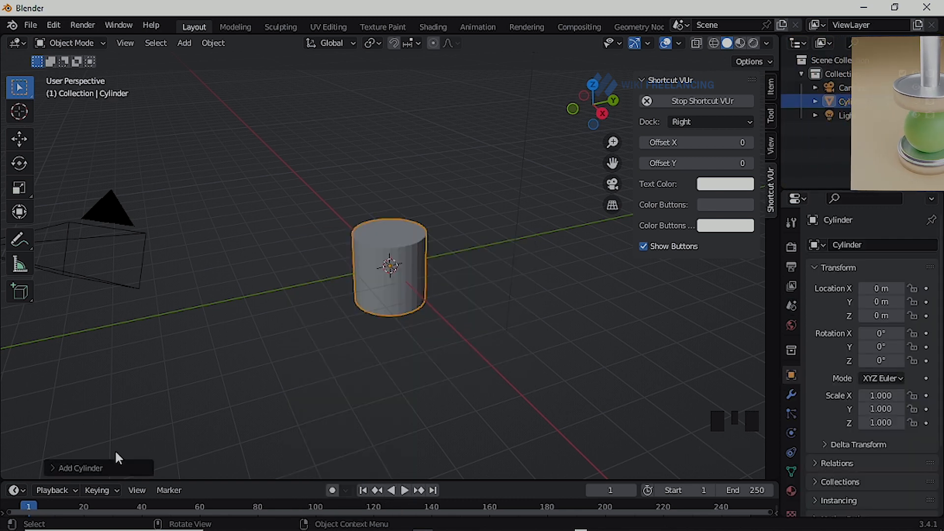
left_click(121, 468)
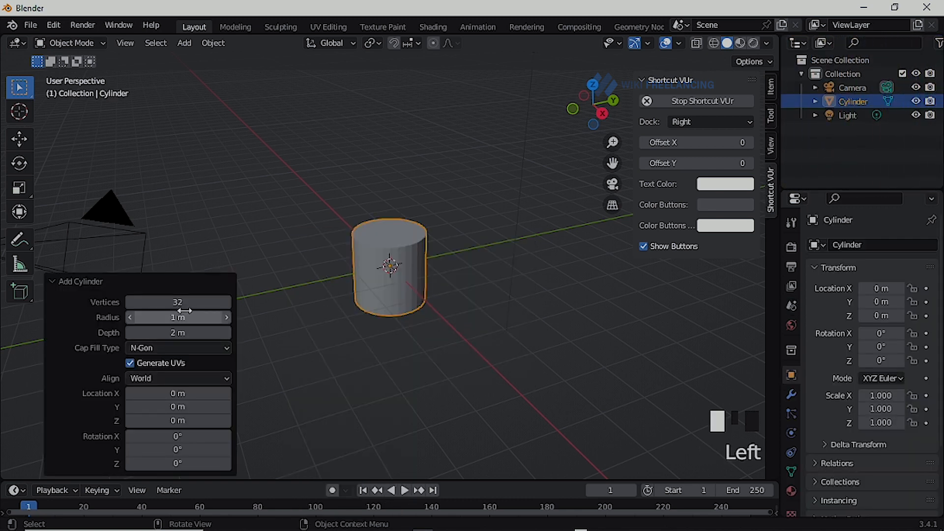
left_click(415, 310)
key("s")
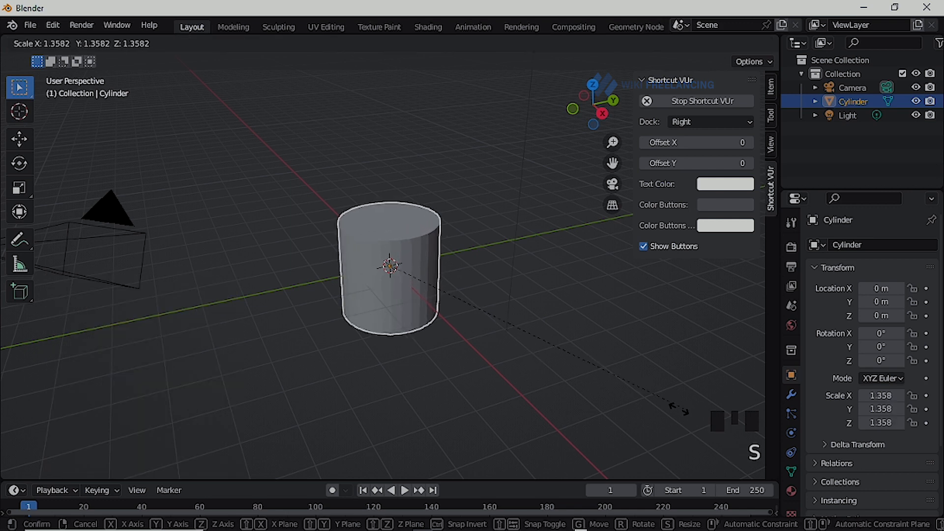
right_click(421, 295)
Set the cylinder's X, Y and Z dimensions all to 7 cm
scroll(428, 290, "up", 2)
double_click(771, 86)
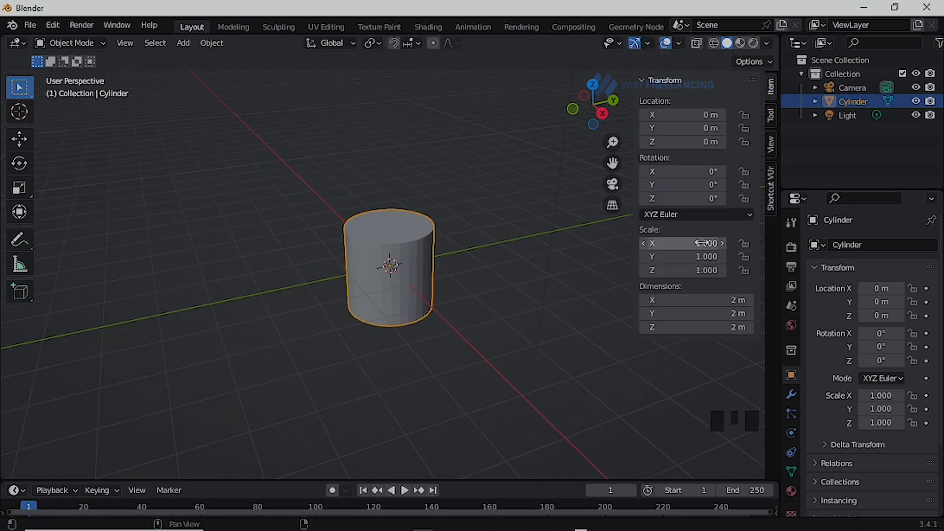
left_click_drag(725, 300, 725, 327)
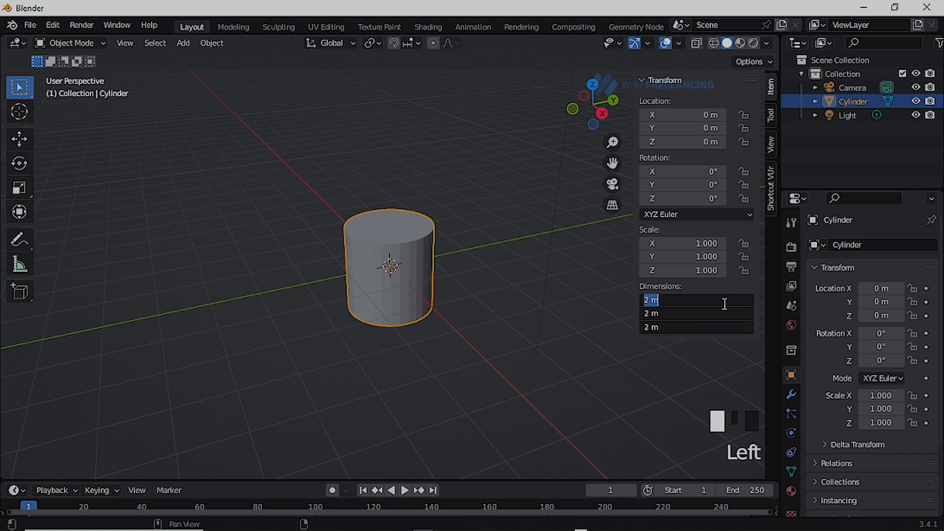
type("7cm")
key("Return")
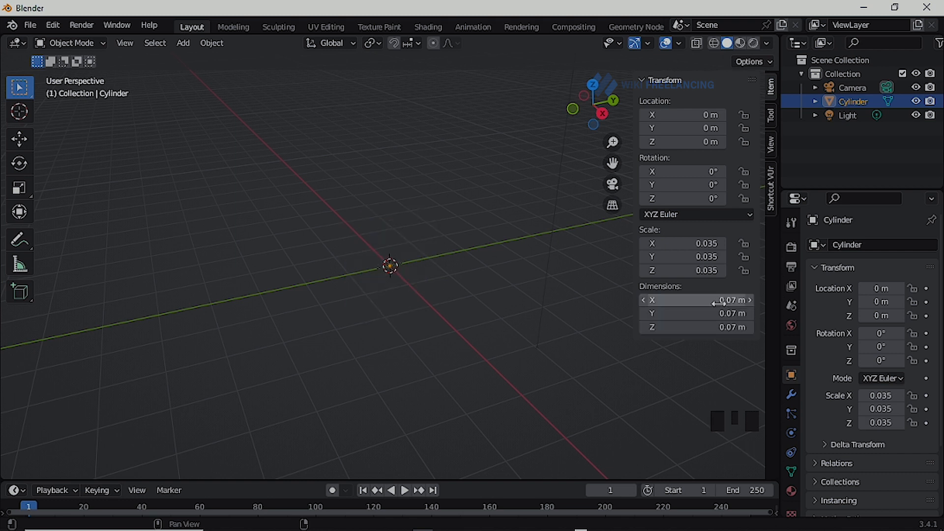
Flatten the cylinder into a disc by scaling it along Z by about 0.166
scroll(393, 275, "up", 18)
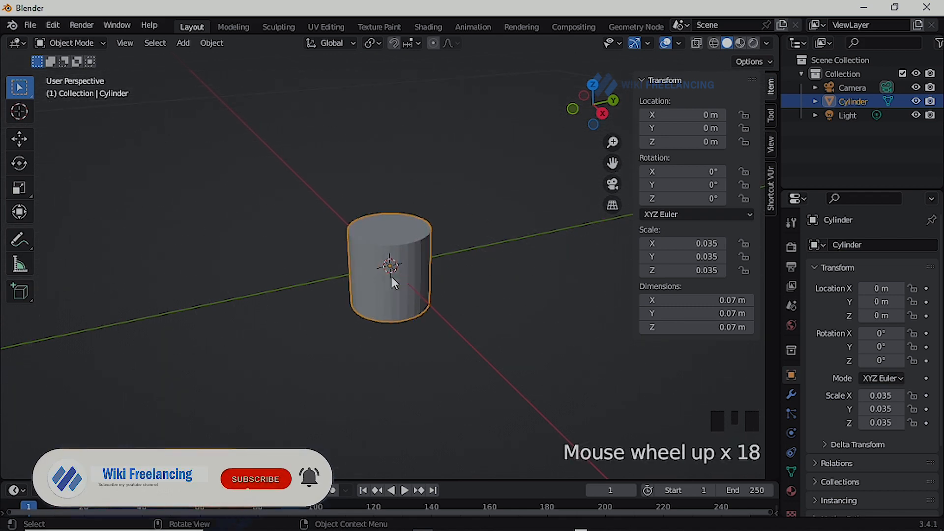
scroll(391, 275, "up", 5)
middle_click_drag(391, 275, 432, 287)
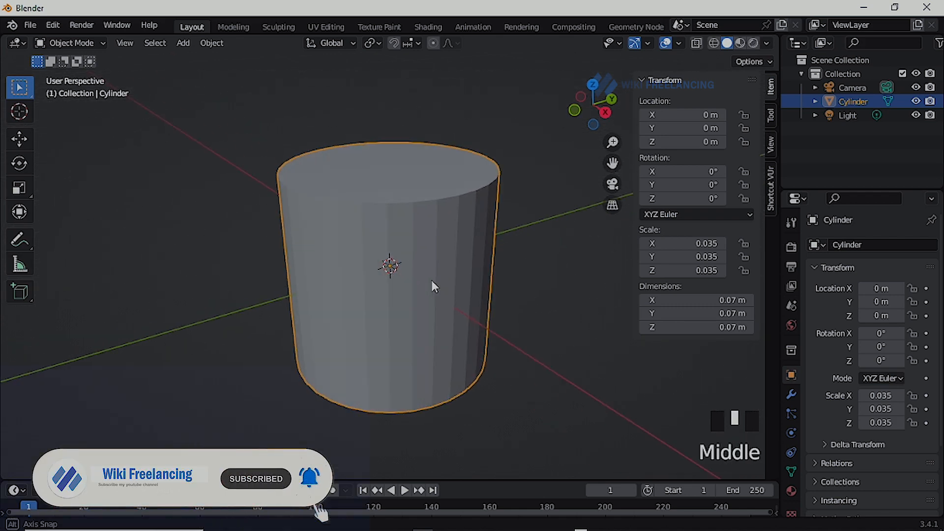
key("n")
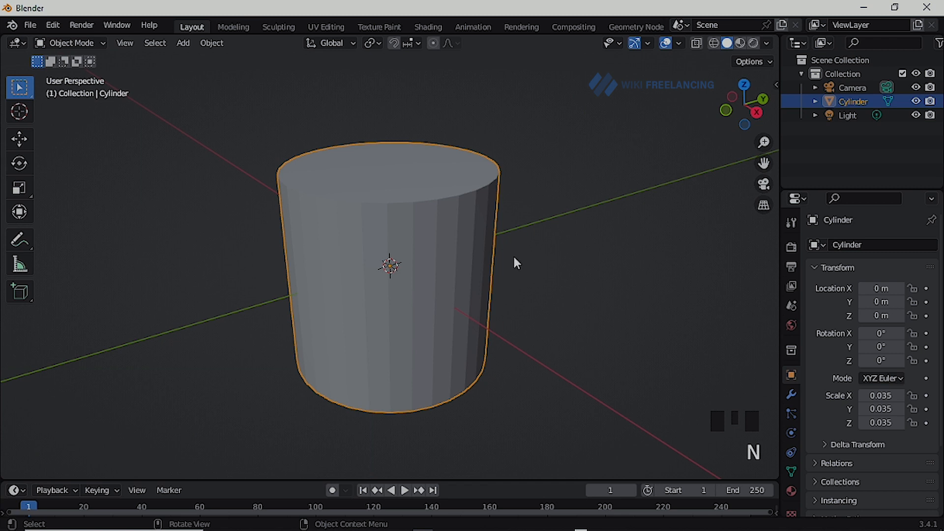
key("s")
key("z")
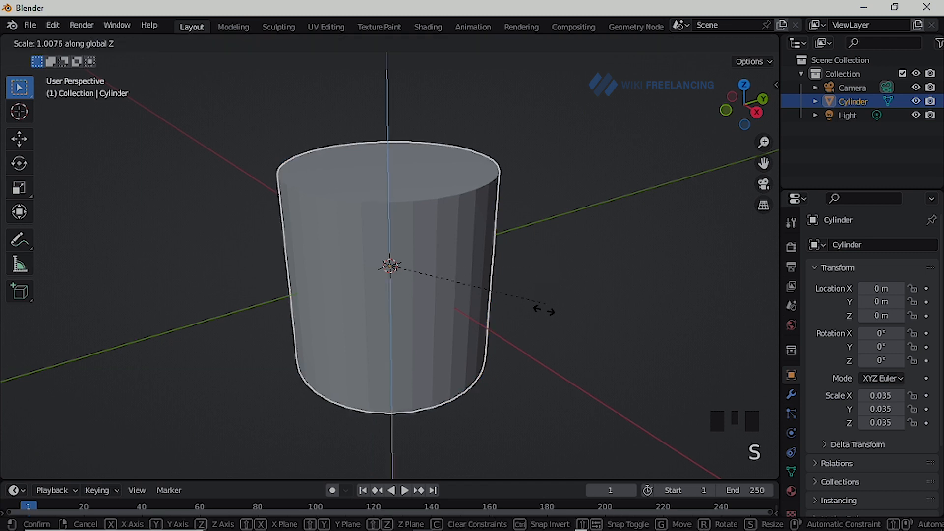
left_click(415, 273)
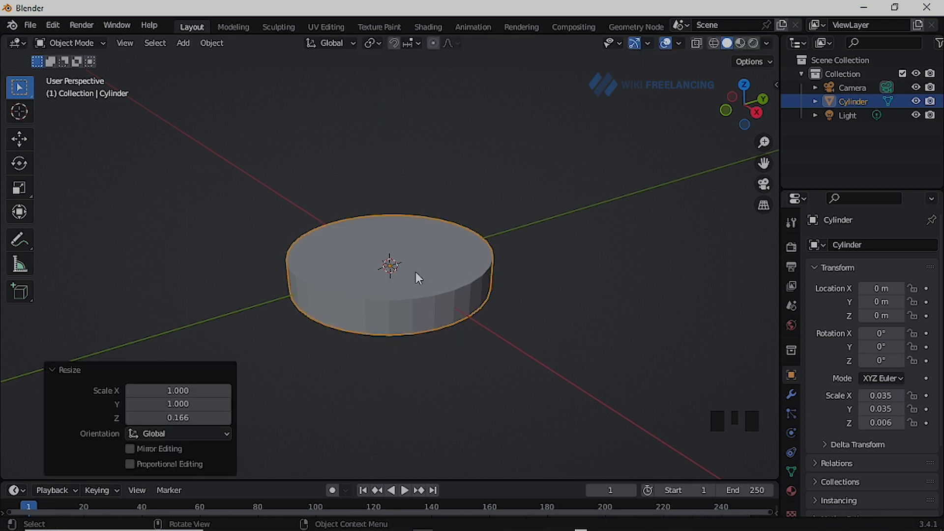
Raise the disc along Z by about 0.0065 m in front view so it sits just above the ground line
key("KP_1")
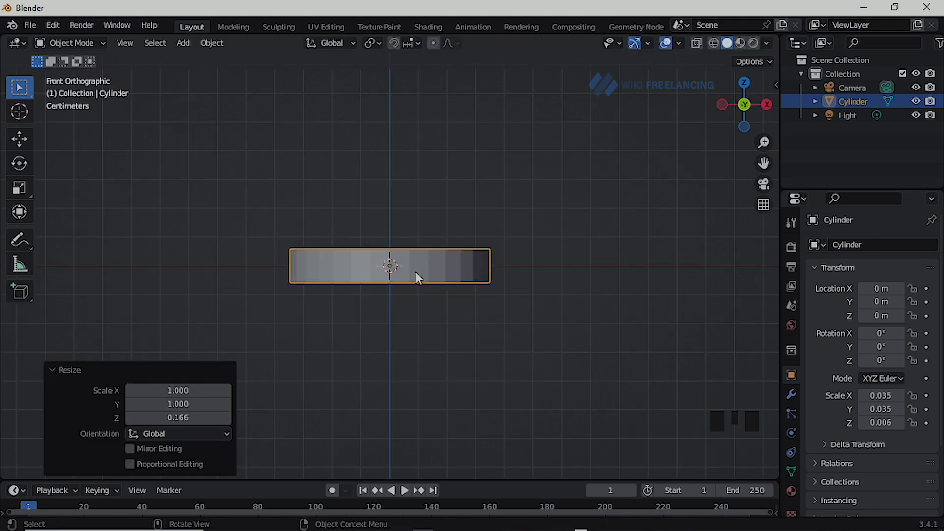
key("g")
key("z")
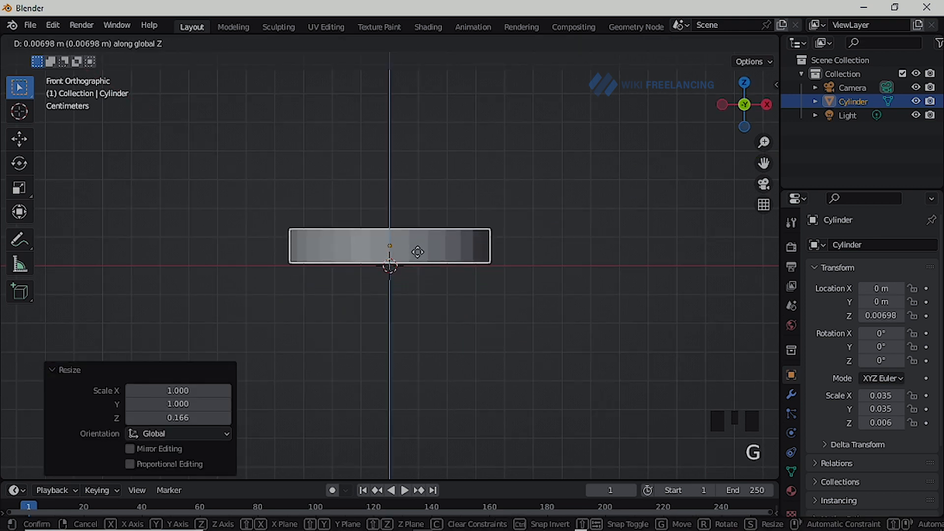
left_click(420, 253)
scroll(424, 252, "up", 2)
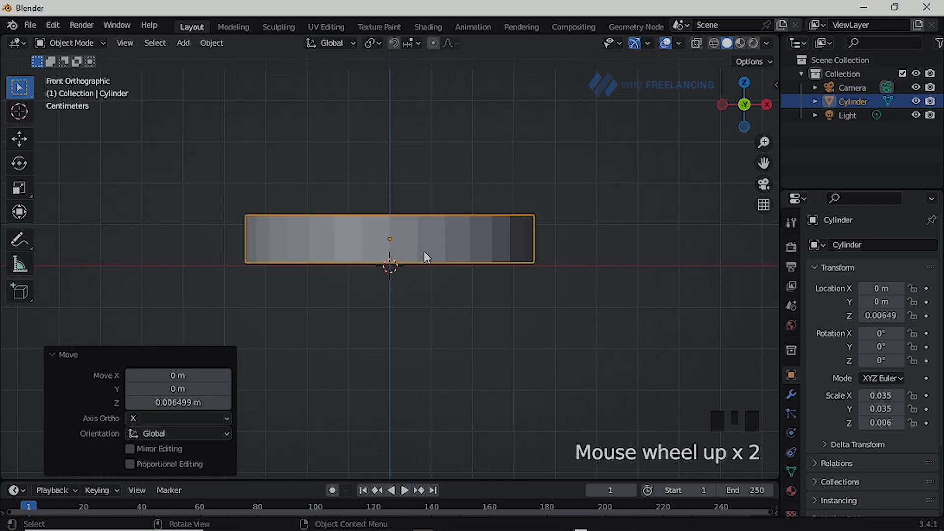
middle_click_drag(423, 252, 486, 328)
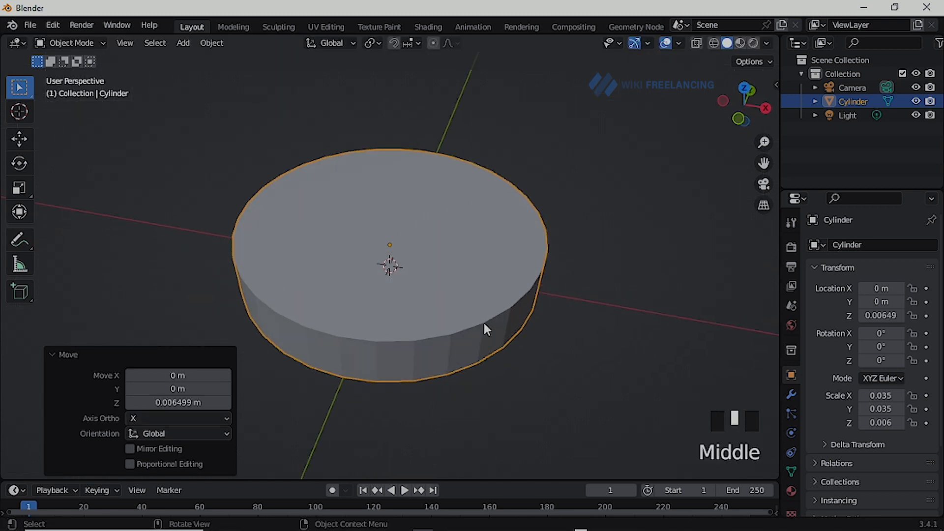
Thicken the disc slightly by scaling it along Z by about 1.14
left_click(468, 312)
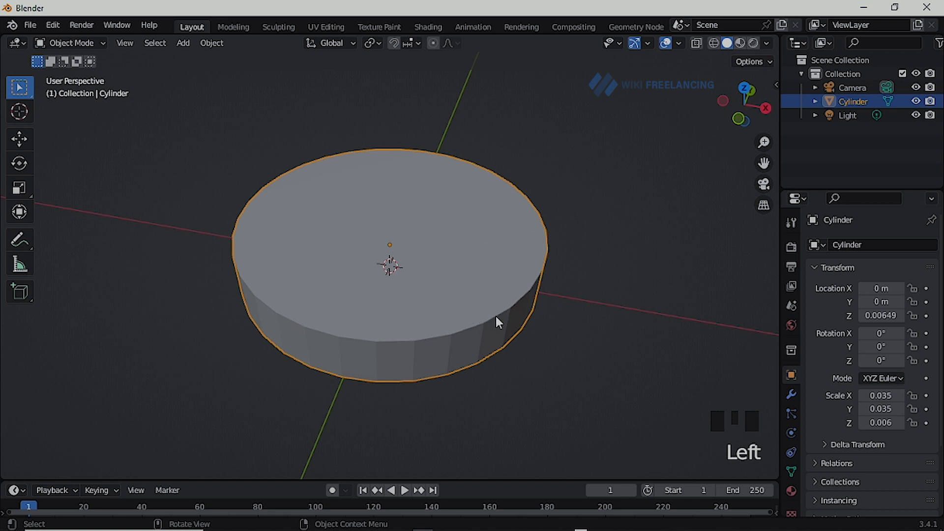
key("s")
key("z")
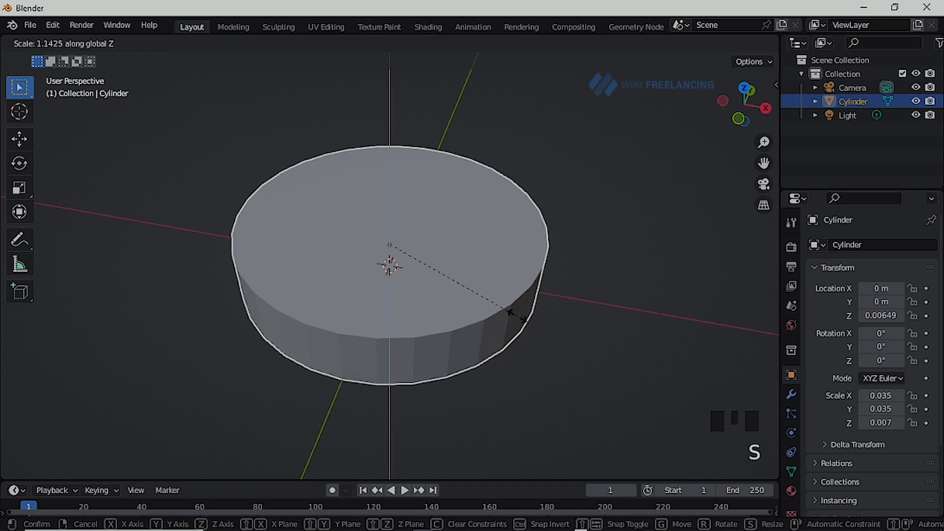
left_click(497, 323)
Select the disc's top rim in Edit Mode, extrude it and scale the new ring inward to about 0.255
middle_click_drag(497, 323, 487, 277)
key("Tab")
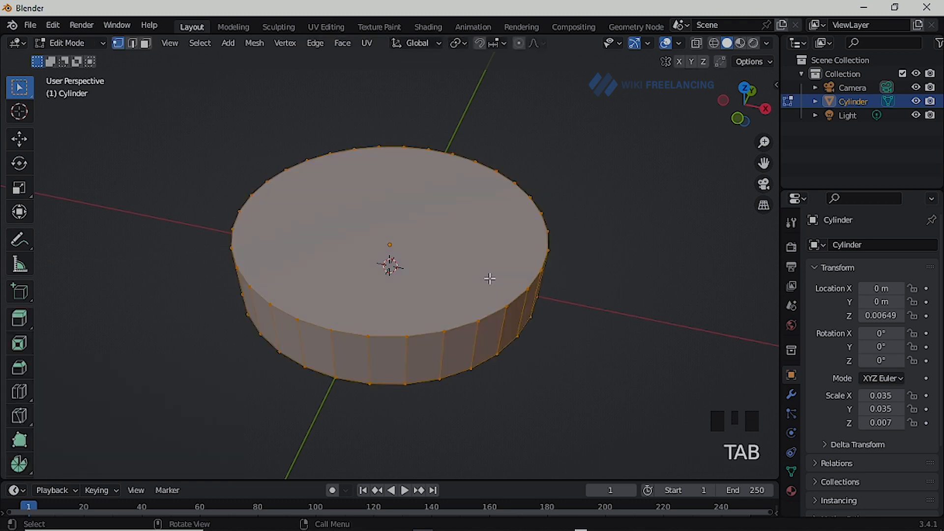
left_click(514, 301, "alt")
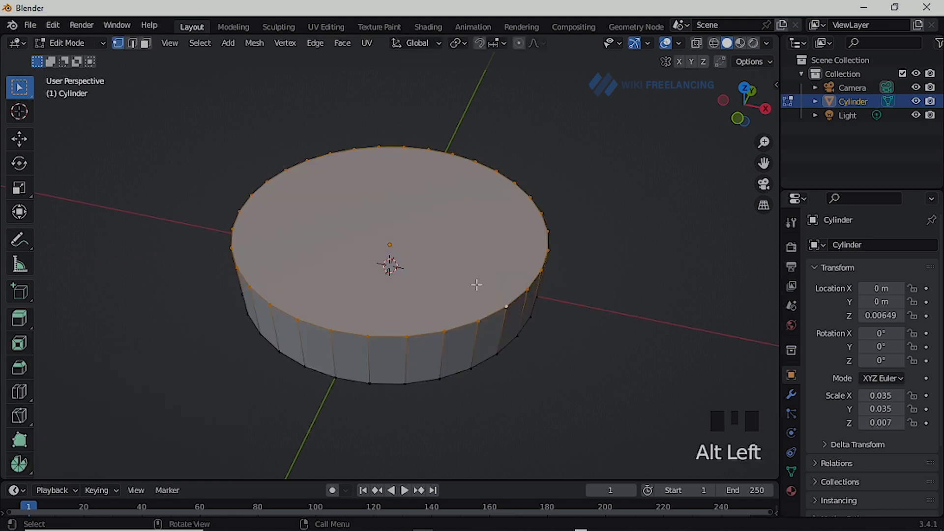
key("2")
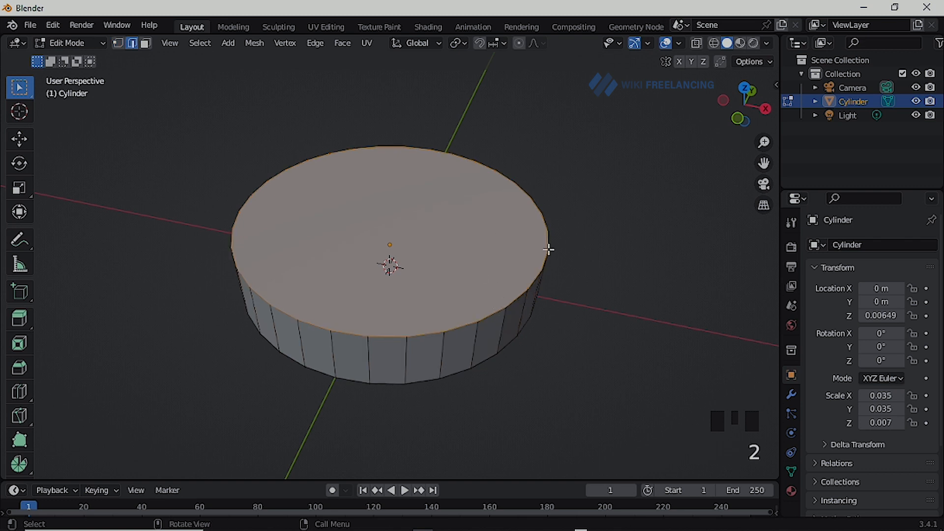
key("e")
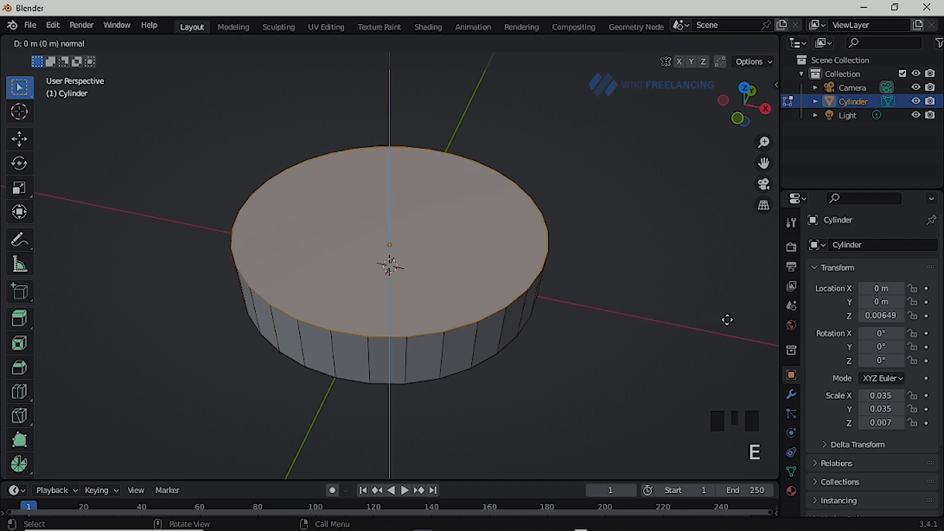
key("s")
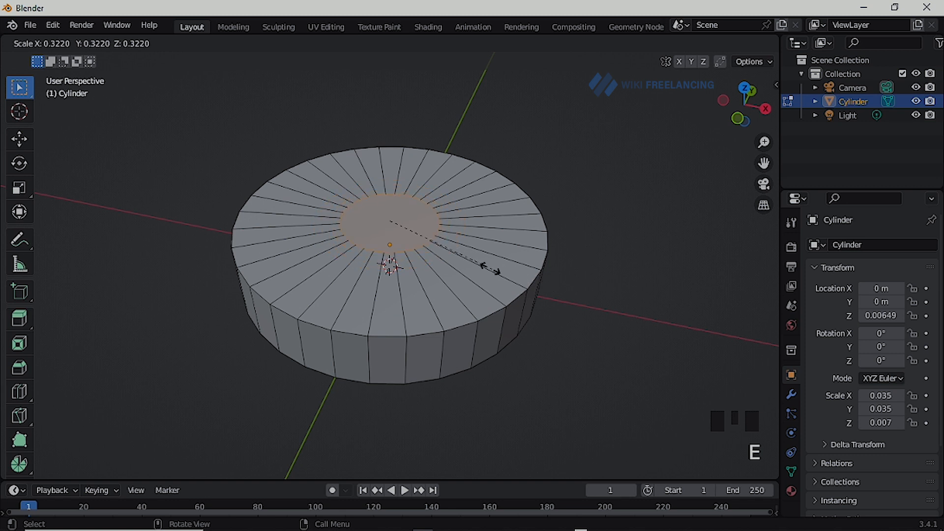
left_click(472, 258)
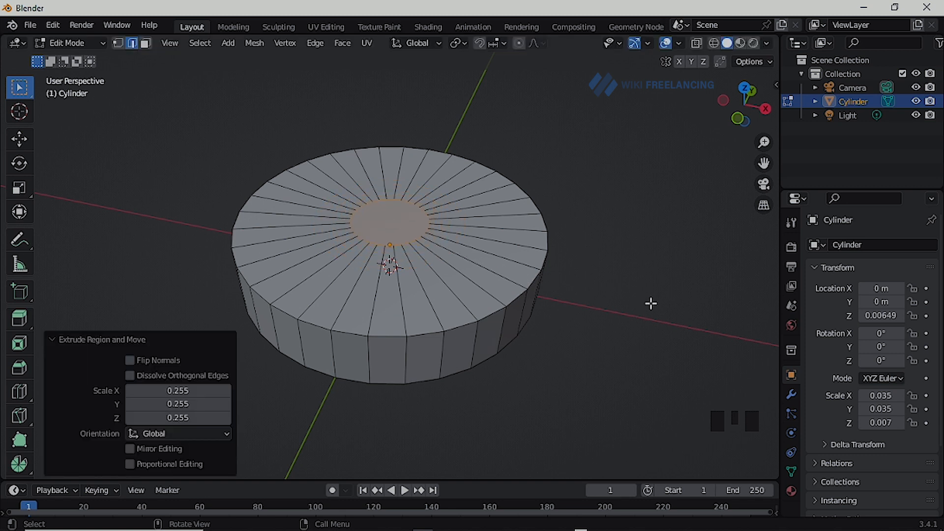
Extrude the small central face upward about 0.075 m to form the rod, and return to Object Mode
key("e")
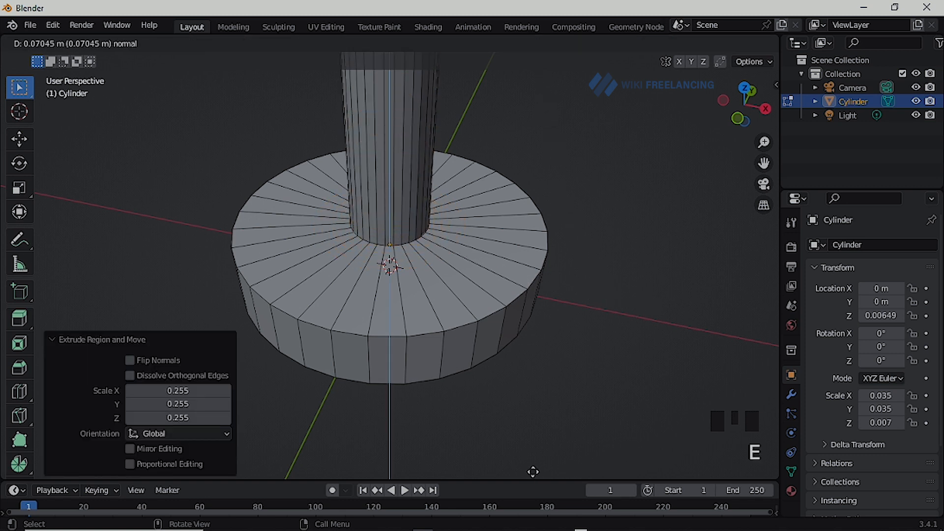
left_click(528, 456)
scroll(508, 437, "down", 5)
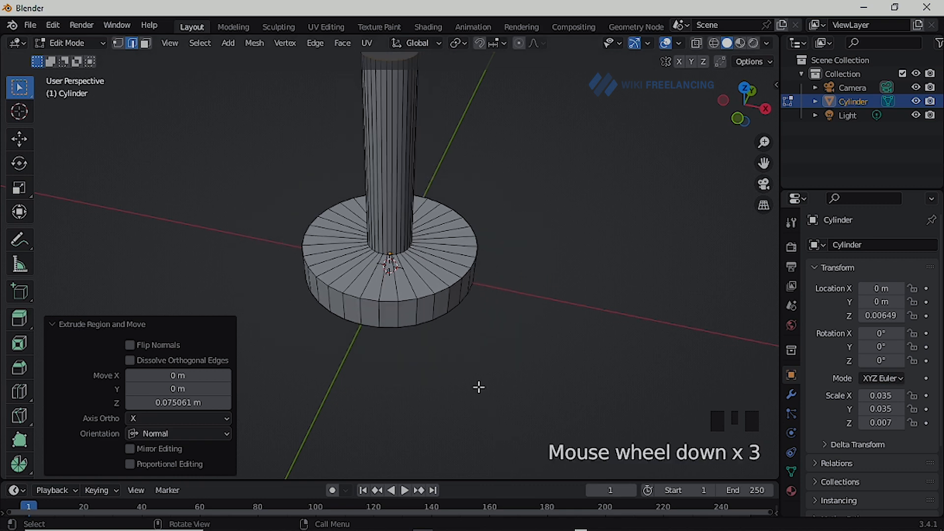
middle_click_drag(417, 309, 413, 261)
scroll(413, 261, "up", 4)
scroll(416, 264, "up", 2)
scroll(418, 268, "down", 3)
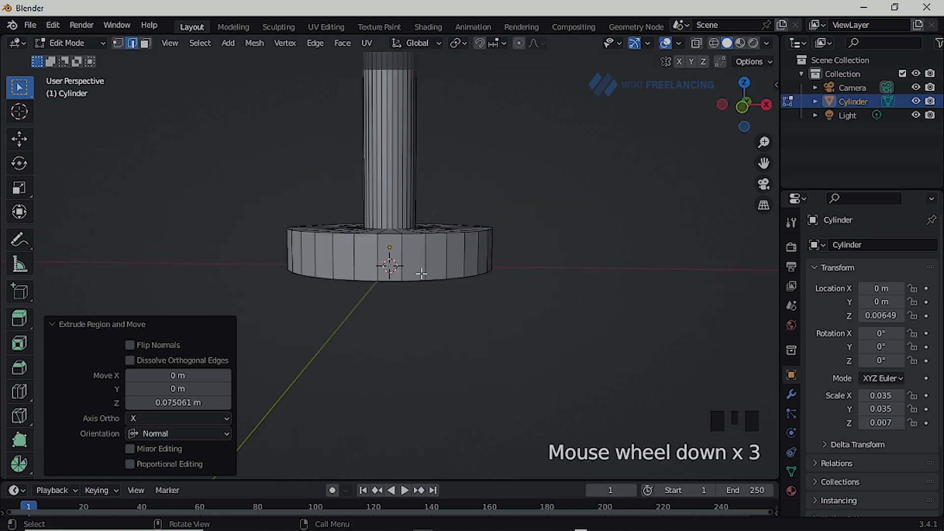
key("Tab")
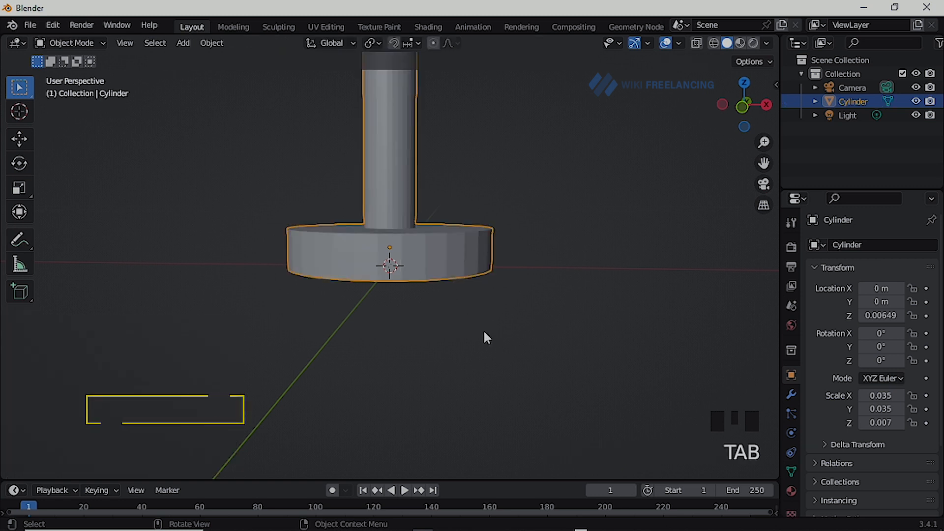
Move the disc with its rod up along Z by about 0.083 m
middle_click_drag(500, 322, 487, 443, "shift")
key("g")
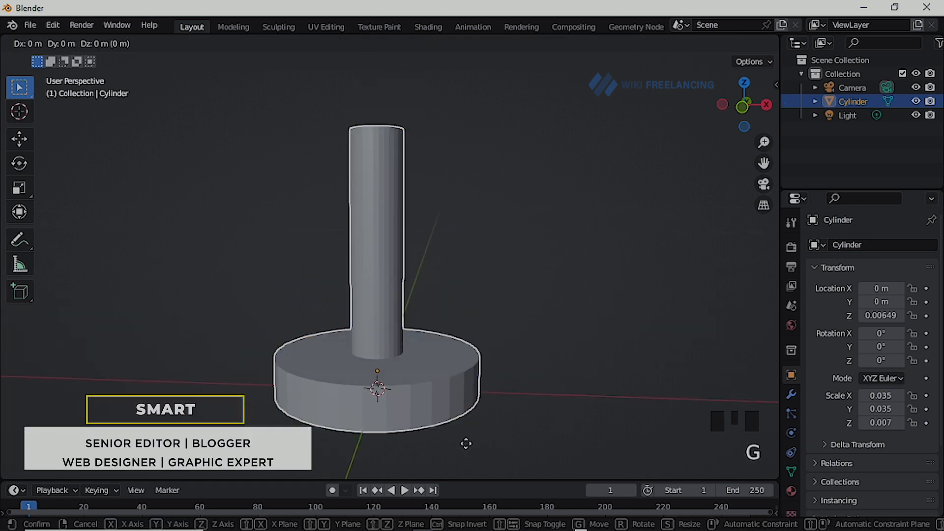
key("z")
left_click(464, 211)
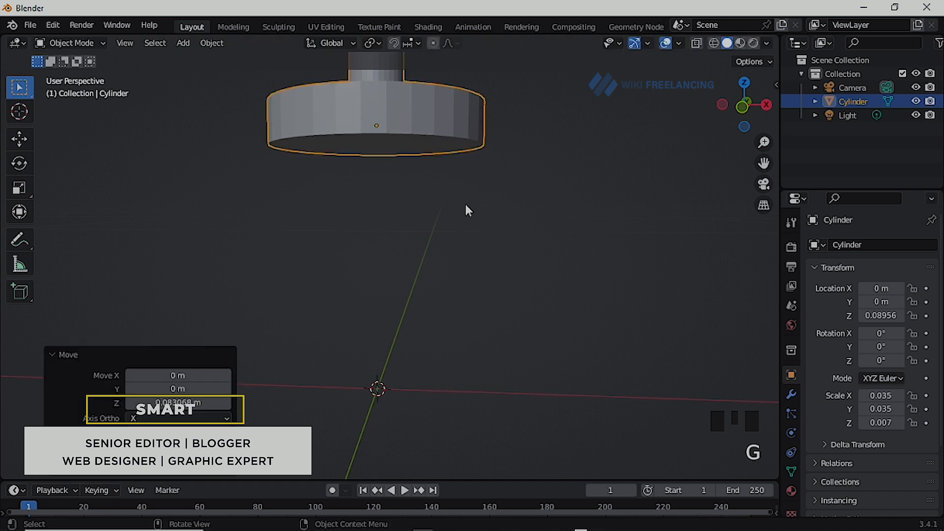
Select the underside face of the press disc in Edit Mode and duplicate it straight down by about 0.082 m
key("KP_1")
middle_click_drag(433, 276, 407, 156)
key("Tab")
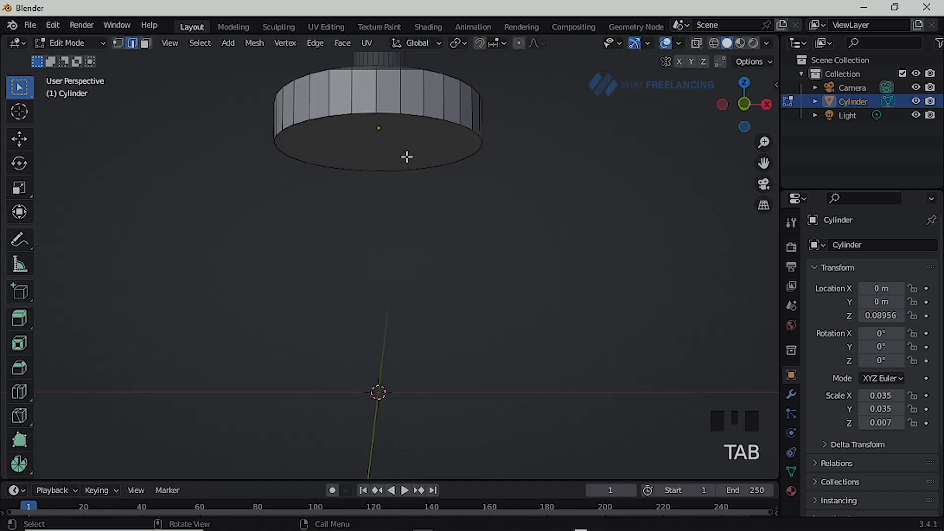
key("3")
left_click(408, 150)
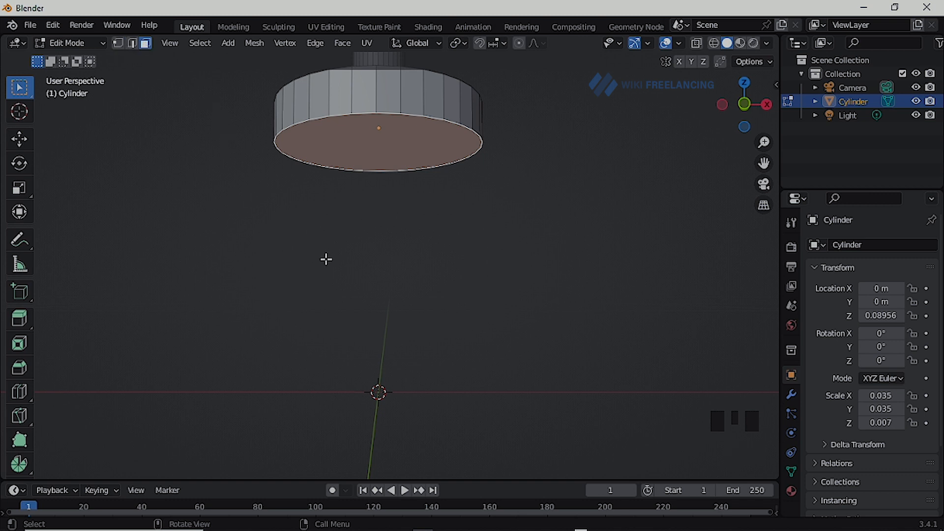
key("Tab")
key("Tab")
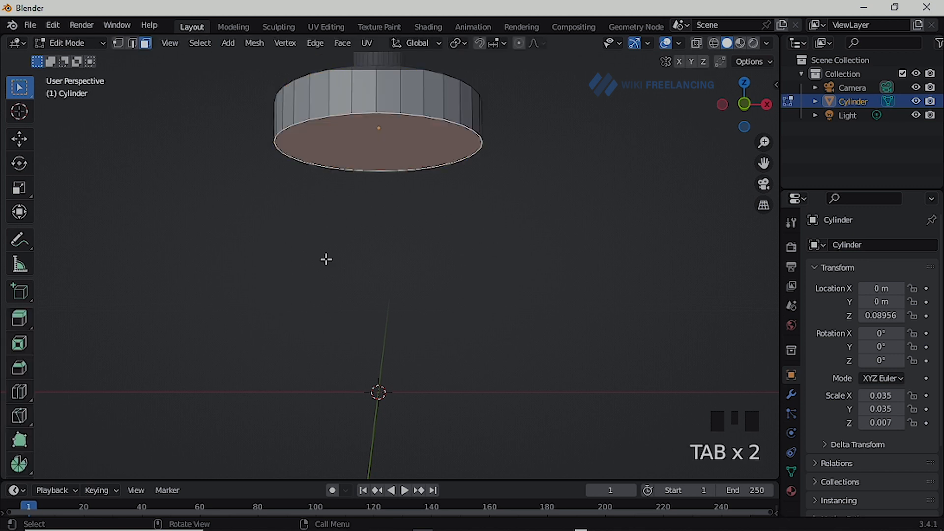
key("Tab")
key("Tab")
key("shift+d")
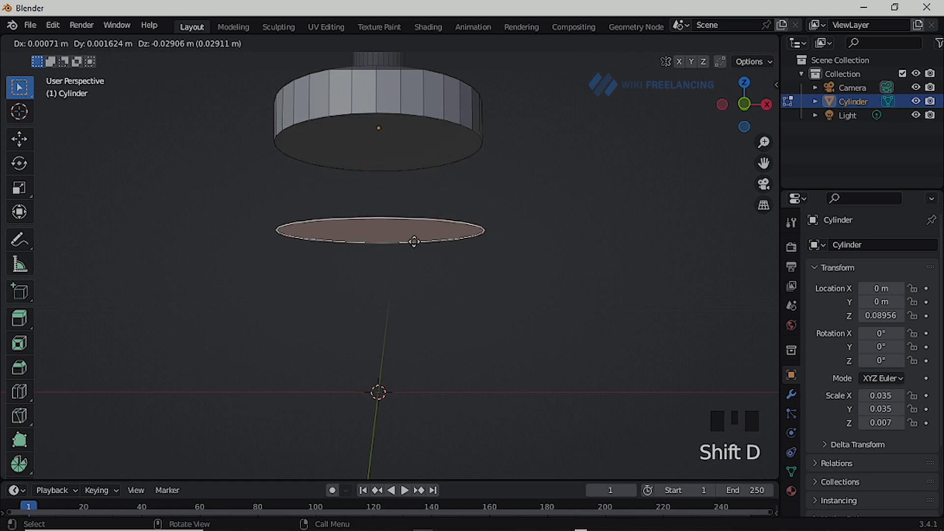
left_click(401, 390)
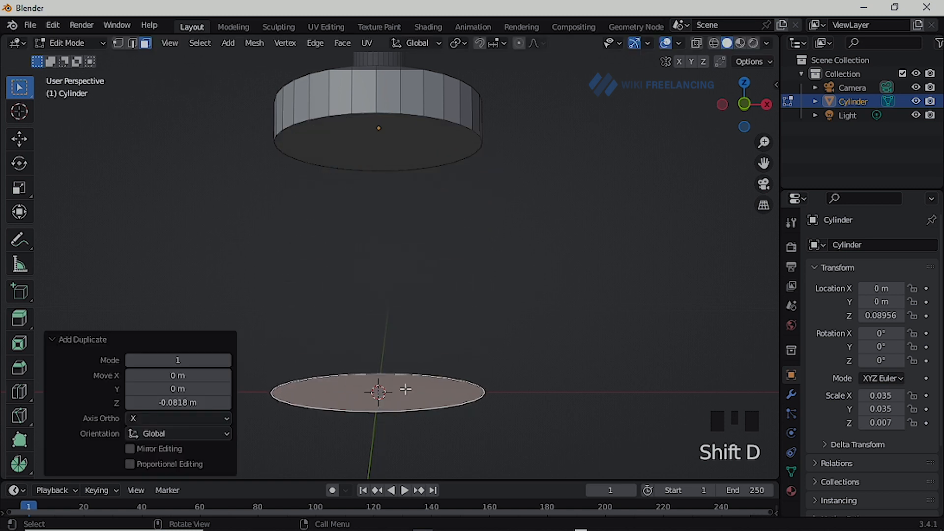
Extrude the duplicated circular face upward by about 0.010 m to form a base disc below the press
key("KP_1")
scroll(403, 388, "up", 4)
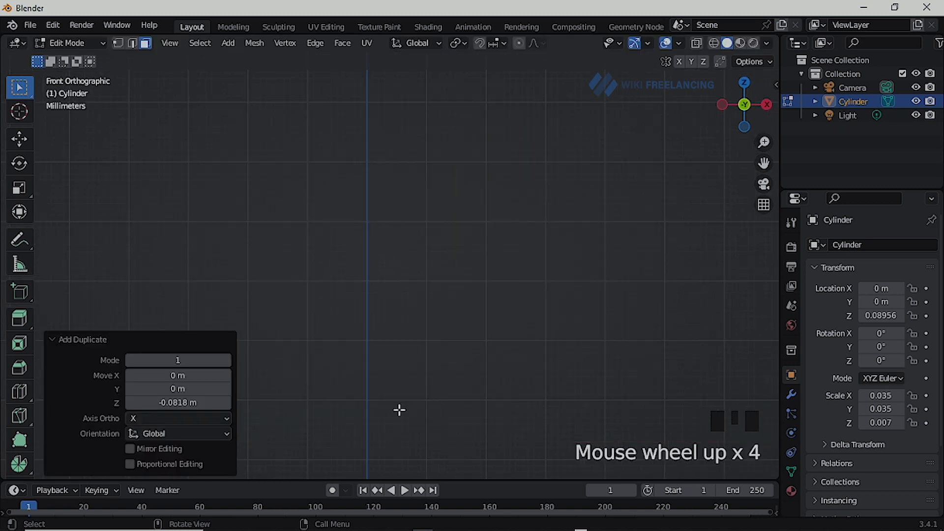
middle_click_drag(395, 424, 502, 349, "shift")
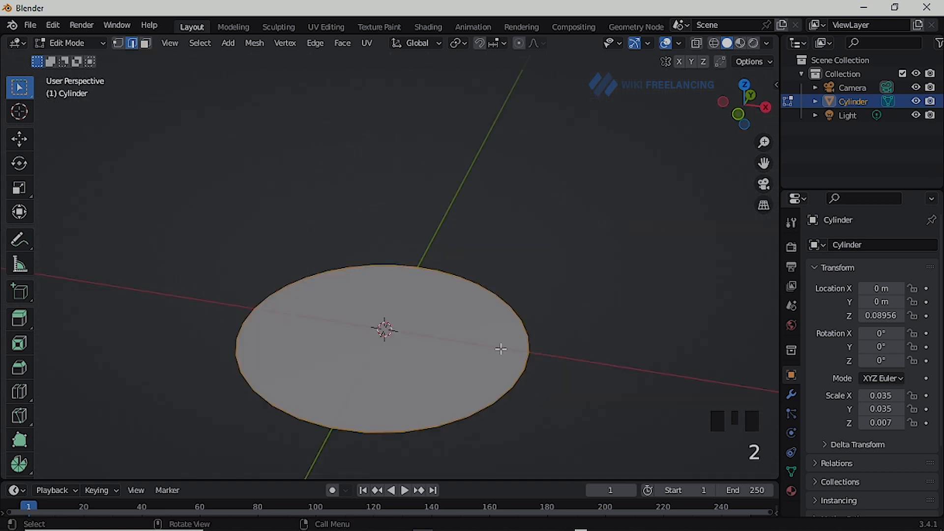
scroll(502, 350, "up", 1)
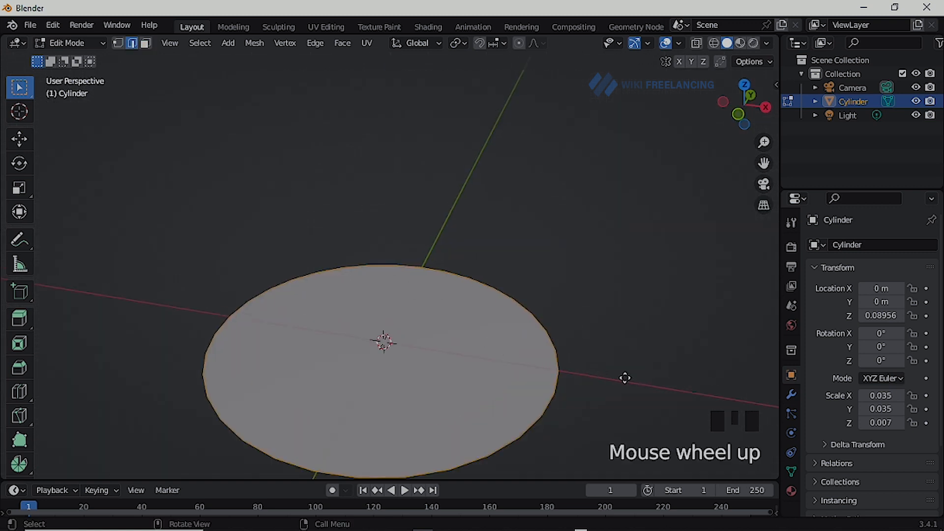
key("e")
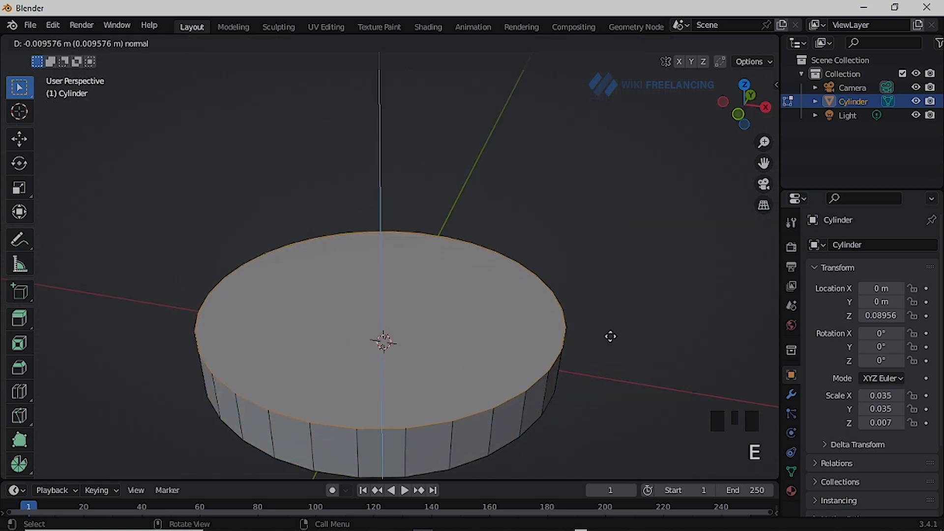
left_click(607, 332)
key("KP_1")
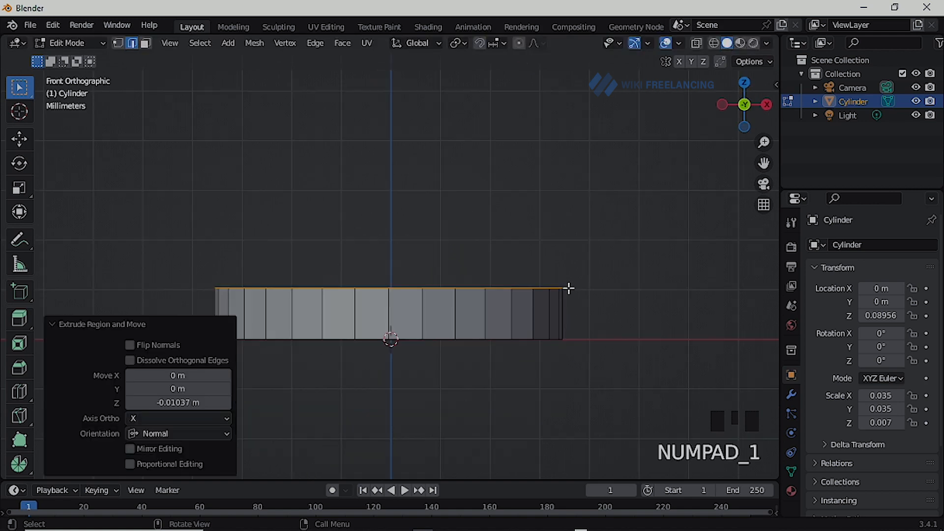
Raise the base disc's top face along Z by about 0.002 m
middle_click_drag(499, 292, 496, 382, "shift")
scroll(478, 297, "down", 1)
scroll(489, 358, "down", 1)
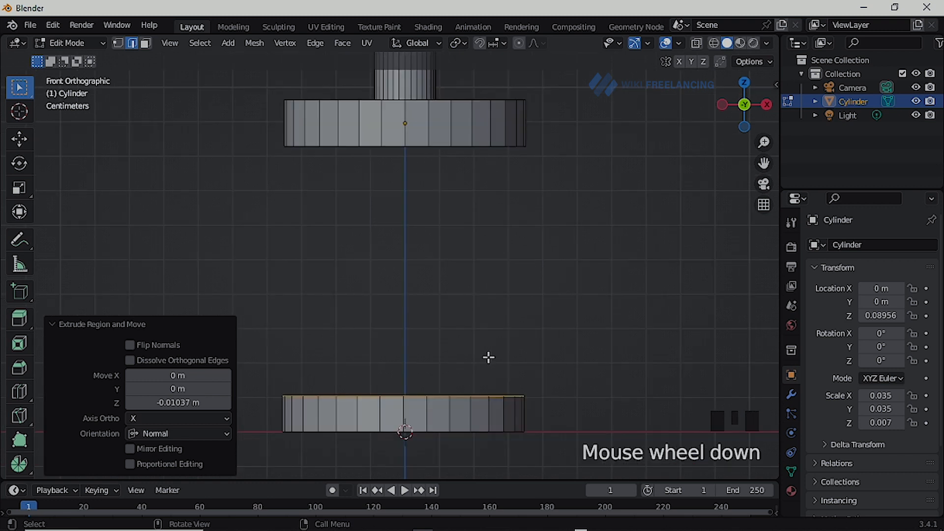
key("g")
key("z")
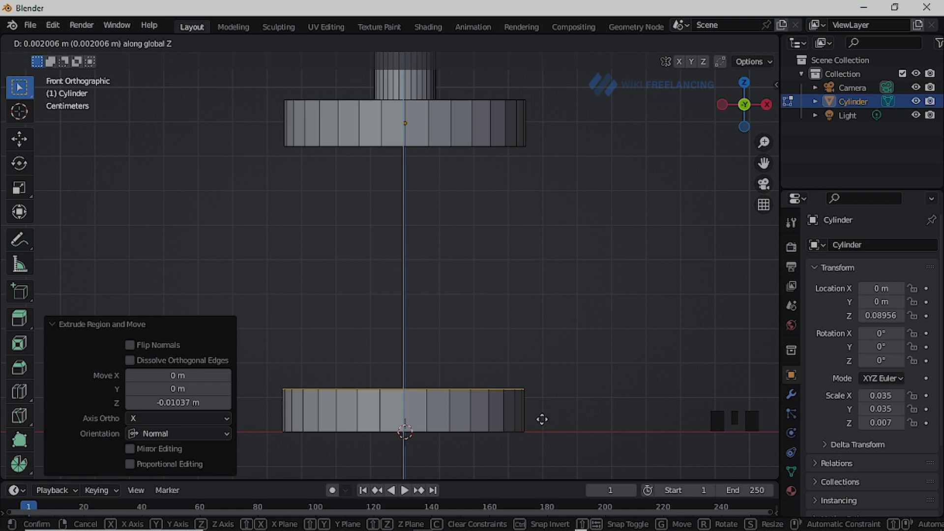
left_click(542, 419)
Fine-tune the base disc's thickness by moving its top up slightly along Z, and back down by about 0.003 m
scroll(491, 357, "down", 2)
middle_click_drag(470, 344, 421, 424)
key("g")
key("z")
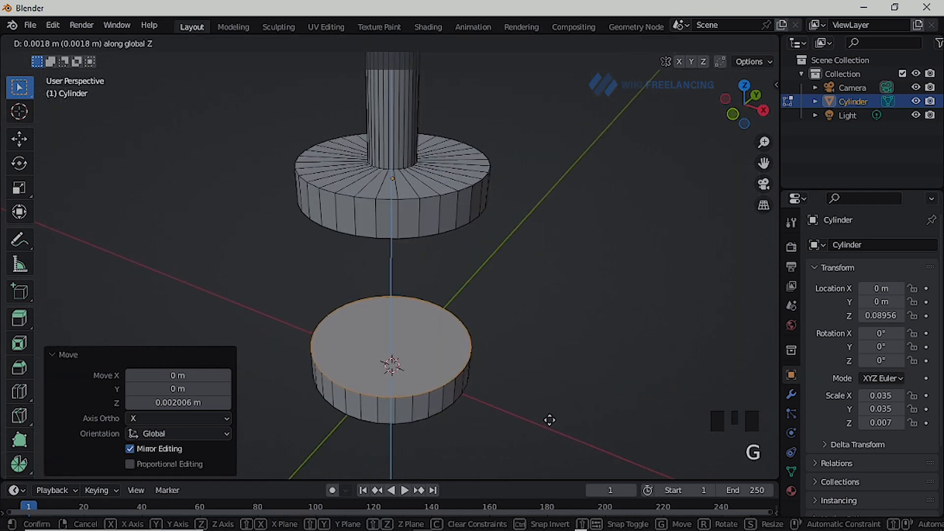
left_click(547, 416)
middle_click_drag(491, 409, 477, 297)
key("g")
key("z")
left_click(576, 320)
scroll(468, 285, "down", 2)
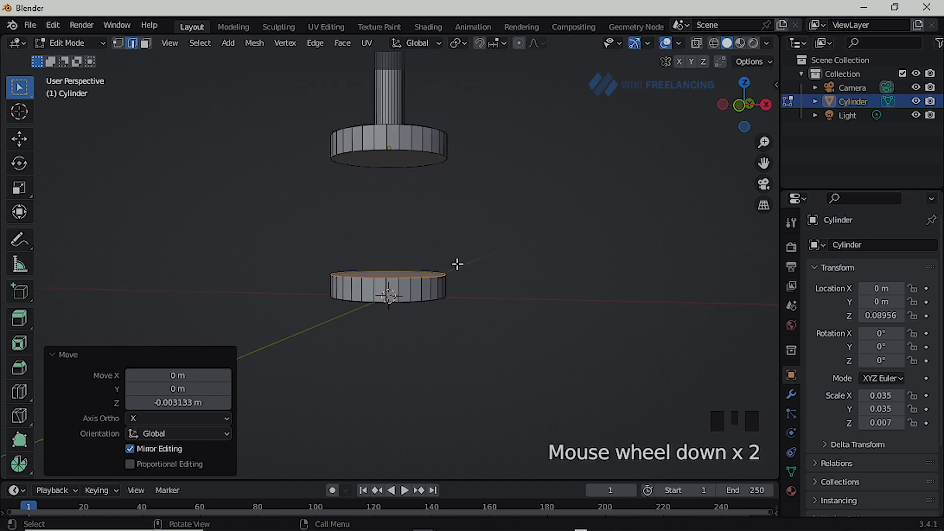
Select the base disc's top rim, extrude it and scale the new ring inward to about 0.917
middle_click_drag(414, 169, 419, 362, "shift")
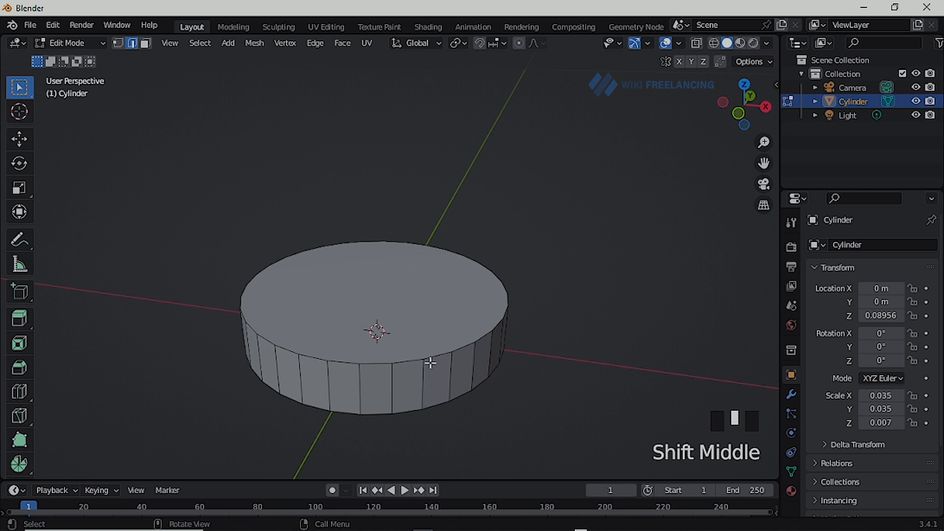
left_click(430, 362)
left_click(431, 359, "alt")
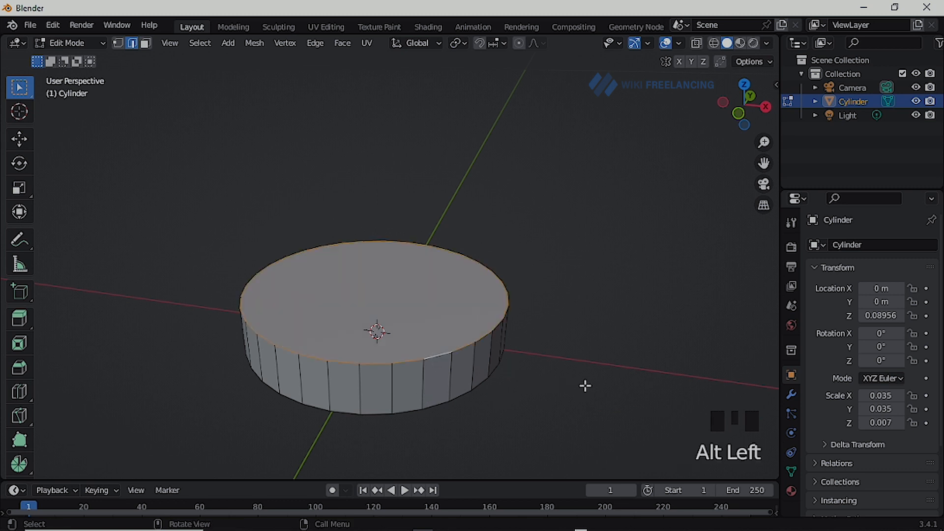
key("e")
key("s")
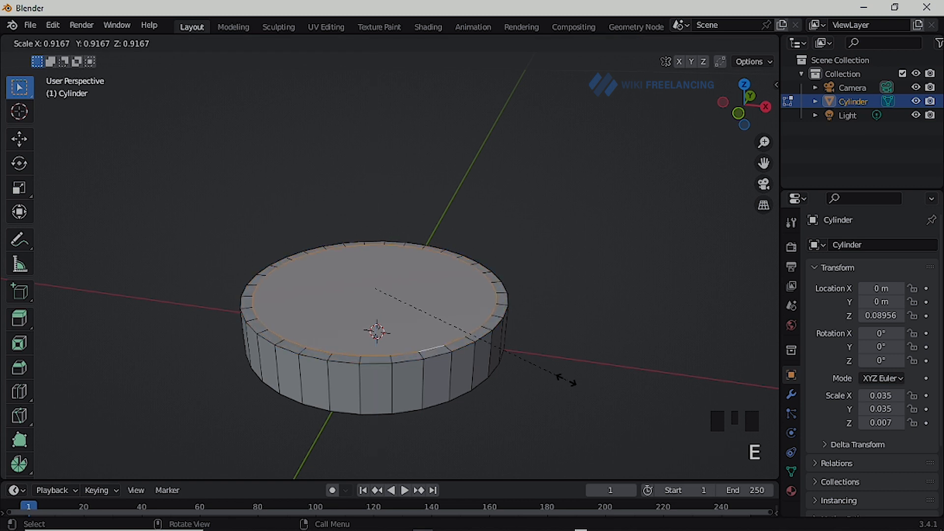
left_click(567, 380)
Extrude the base's inner ring up about 0.0034 m, and extrude it again scaled inward to about 0.935
key("e")
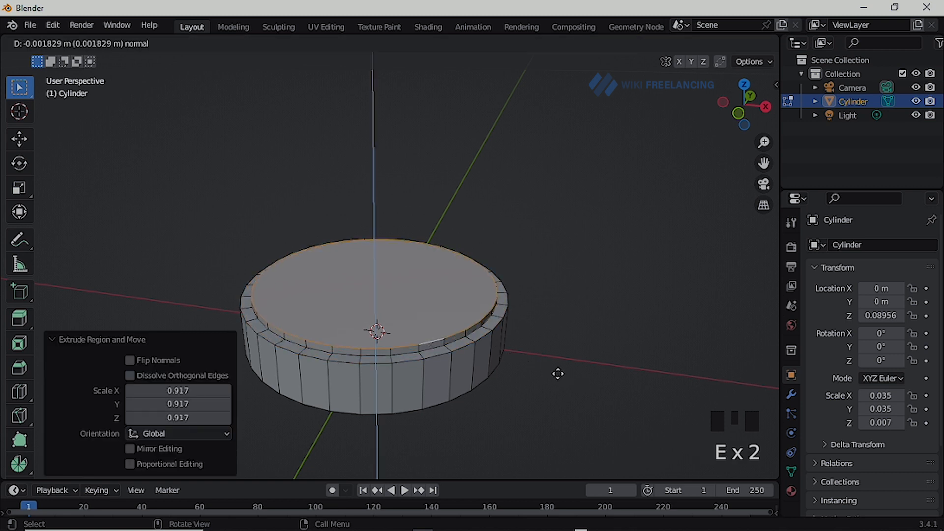
left_click(555, 369)
key("e")
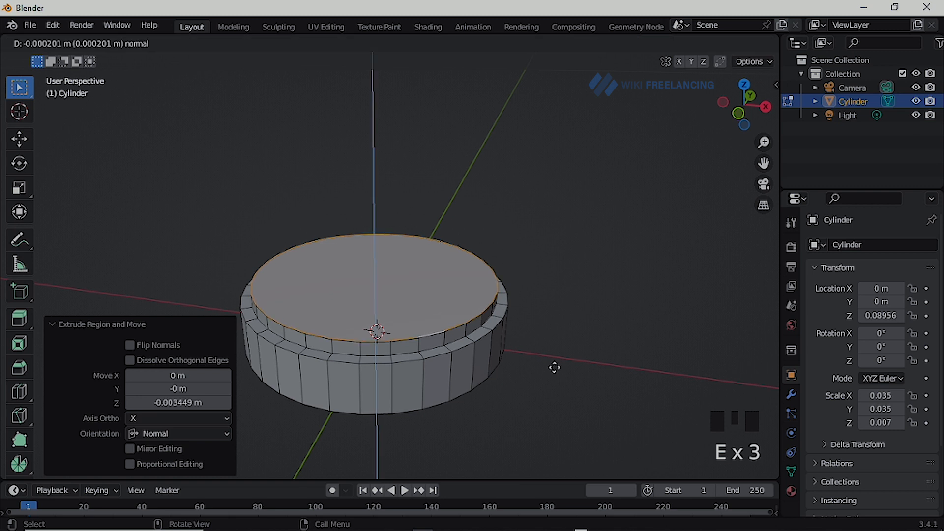
key("s")
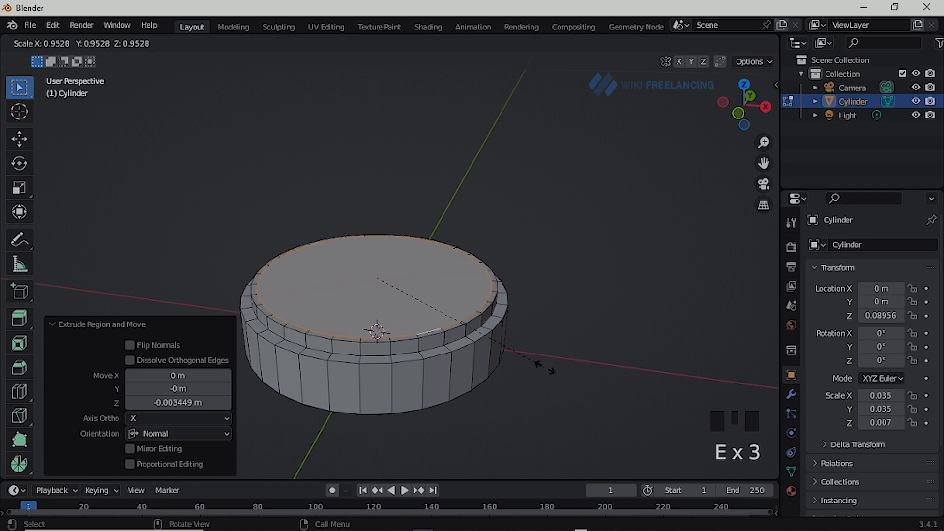
left_click(536, 373)
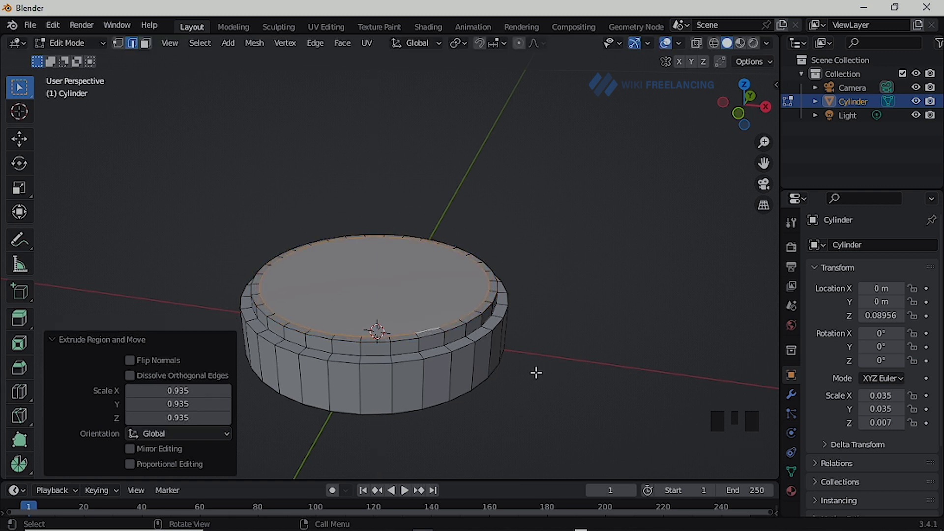
Extrude the base's inner top area down about 0.0026 m to form a recess and scale its floor to about 0.986
scroll(443, 359, "down", 1)
scroll(431, 335, "up", 2)
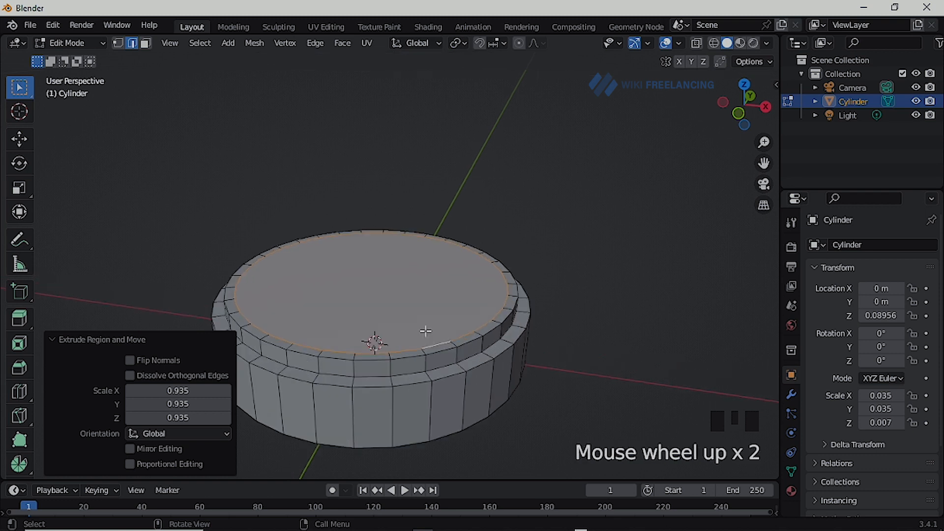
scroll(527, 353, "up", 1)
key("e")
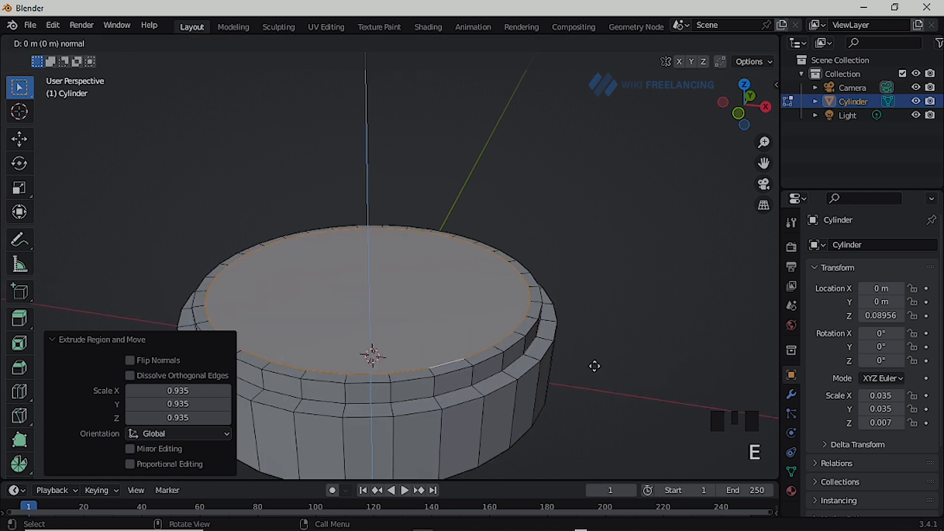
left_click(590, 379)
key("s")
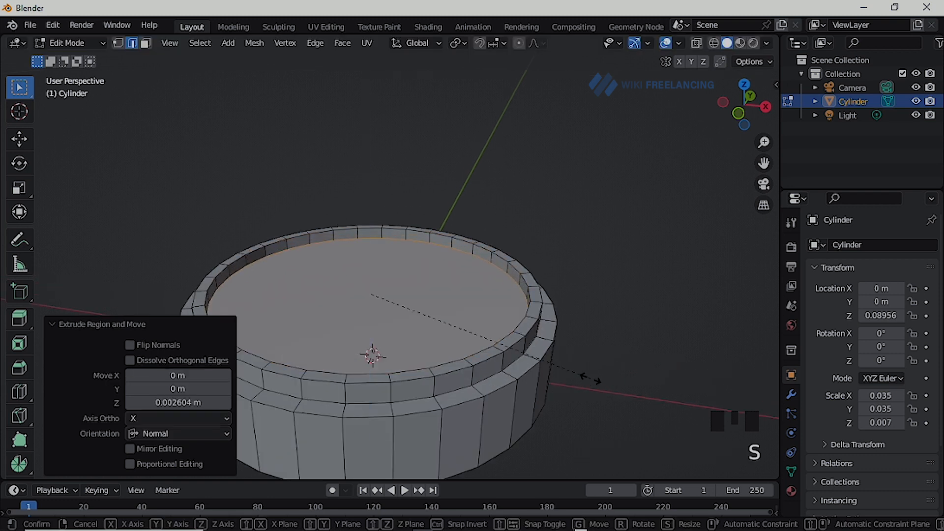
left_click(588, 378)
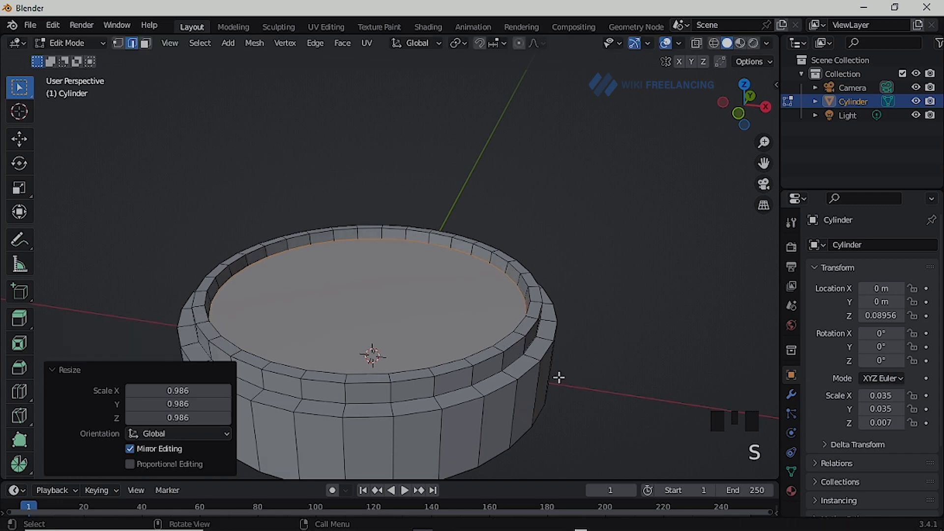
Add one circular loop cut on the upper disc's top surface and slide it toward the outer edge, factor about 0.677
middle_click_drag(478, 355, 470, 429)
scroll(462, 350, "down", 3)
middle_click_drag(447, 238, 468, 363, "shift")
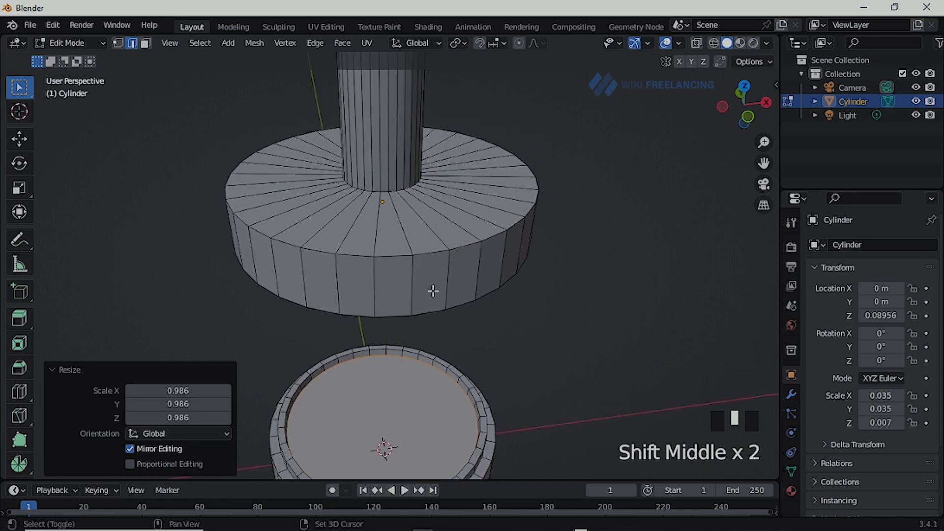
key("ctrl+r")
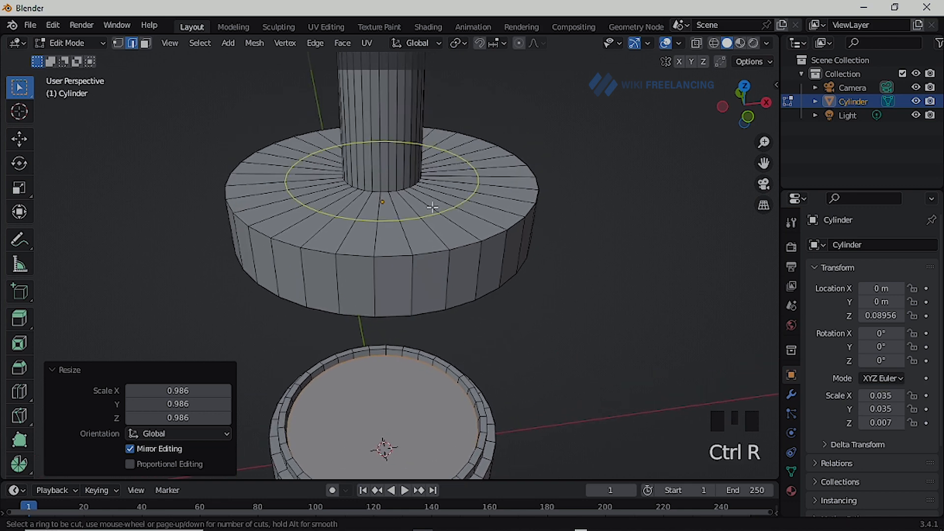
left_click(432, 208)
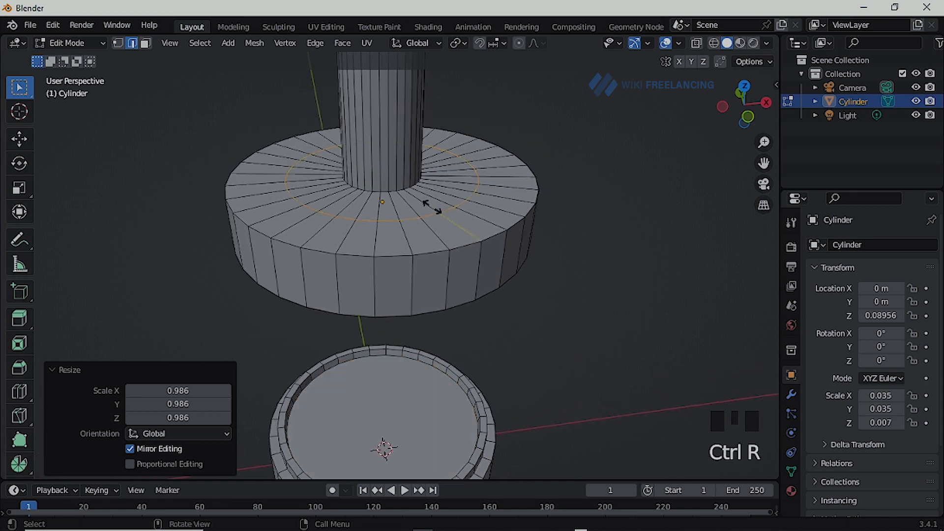
left_click(458, 225)
scroll(398, 251, "up", 1)
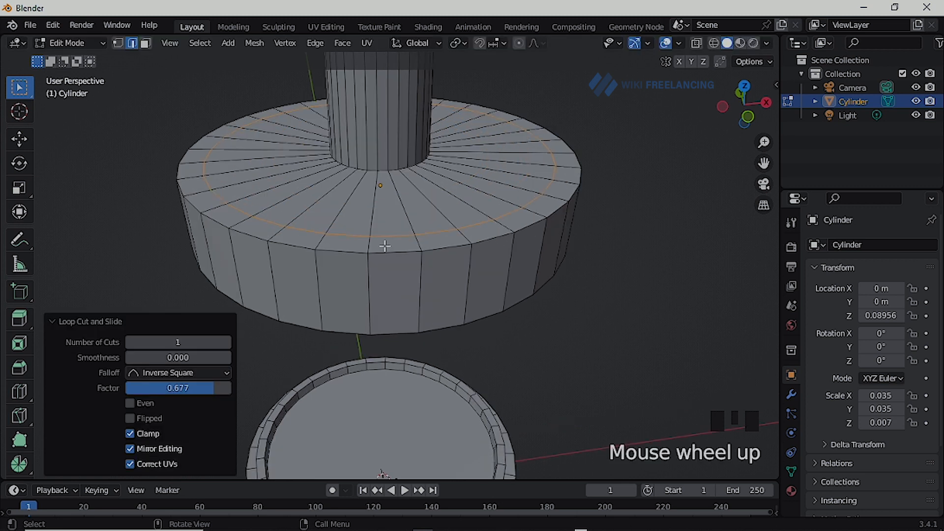
scroll(295, 229, "down", 1)
scroll(236, 195, "up", 1)
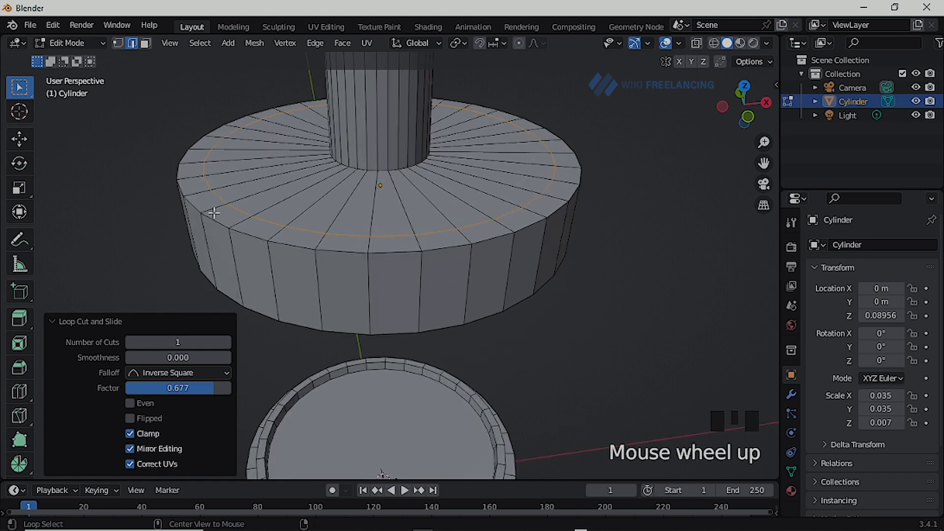
Select the outer ring of faces on the upper disc's top, extrude it up about 0.0018 m, and return to Object Mode
key("3")
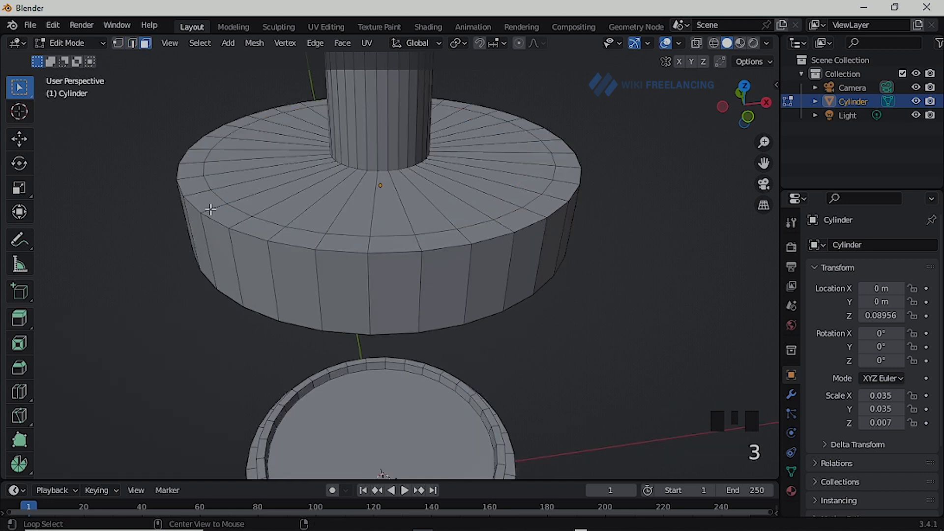
left_click(210, 205, "alt")
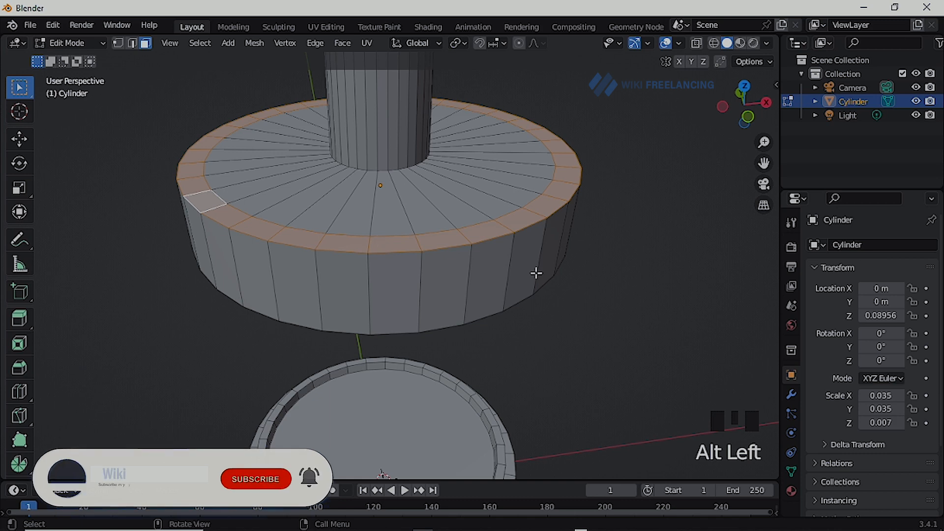
middle_click_drag(515, 221, 562, 303, "shift")
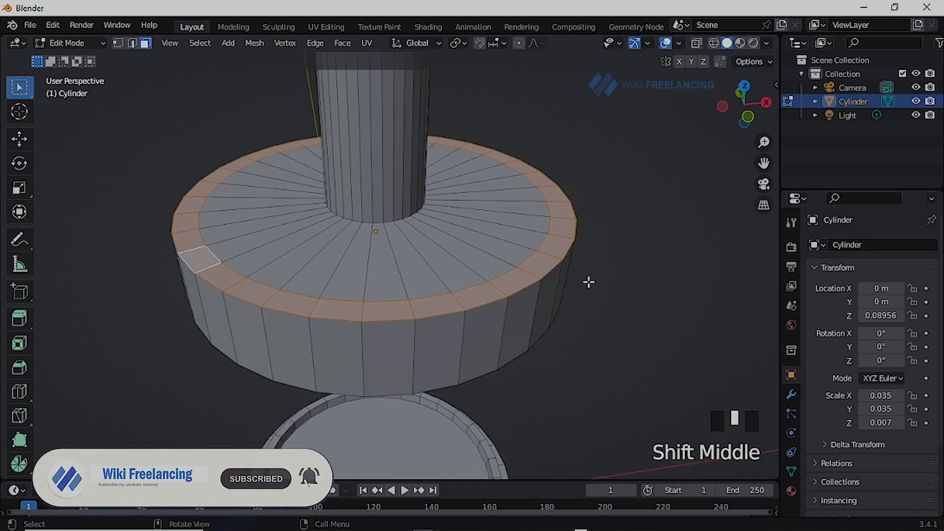
key("e")
left_click(569, 270)
scroll(552, 264, "down", 4)
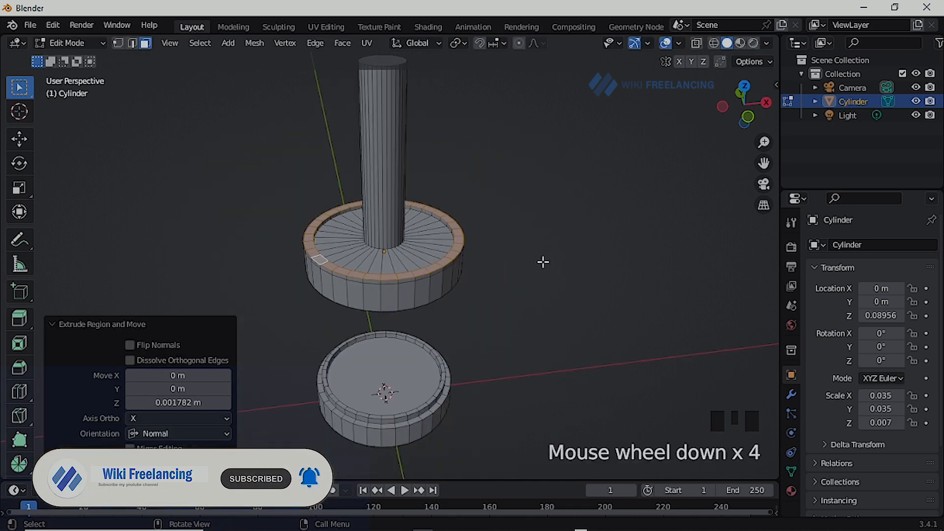
middle_click_drag(541, 261, 448, 358)
key("Tab")
scroll(424, 320, "up", 3)
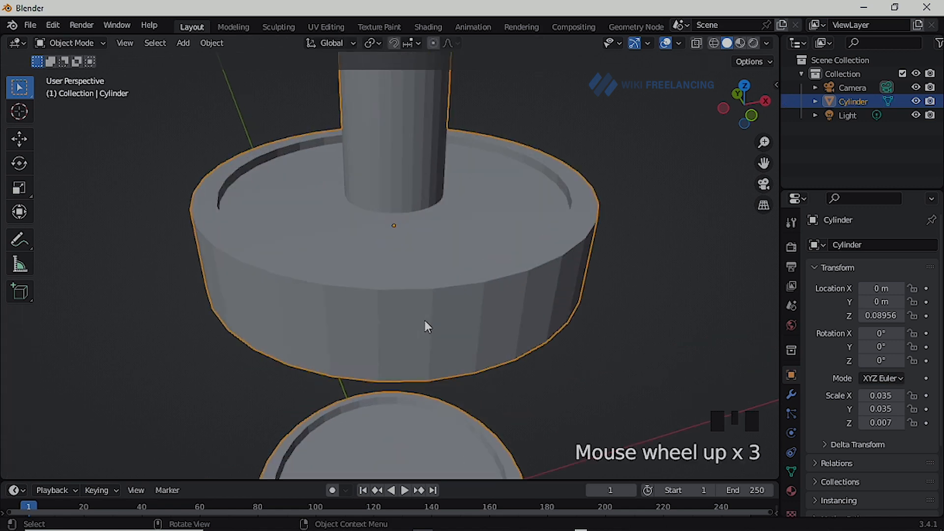
Add a Bevel modifier to the press cylinder and set its segments to 3
mouse_move(424, 320)
middle_mouse_down()
mouse_move(447, 299)
mouse_move(437, 318)
middle_mouse_up()
scroll(444, 315, "down", 2)
scroll(435, 316, "up", 2)
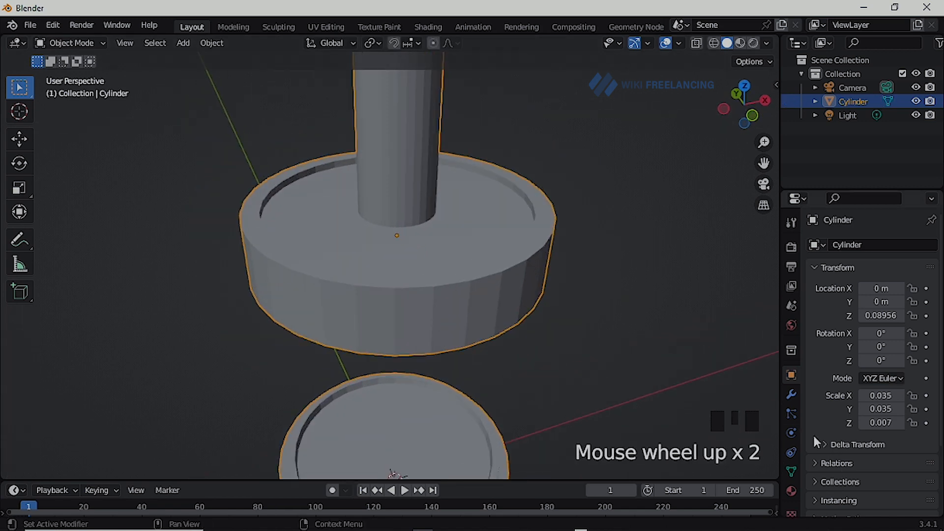
left_click(791, 394)
left_click(835, 244)
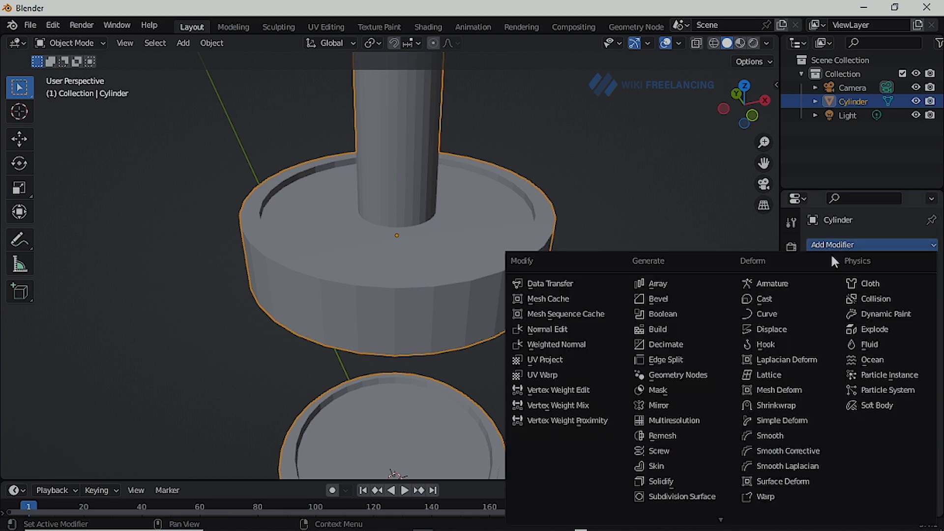
left_click(654, 300)
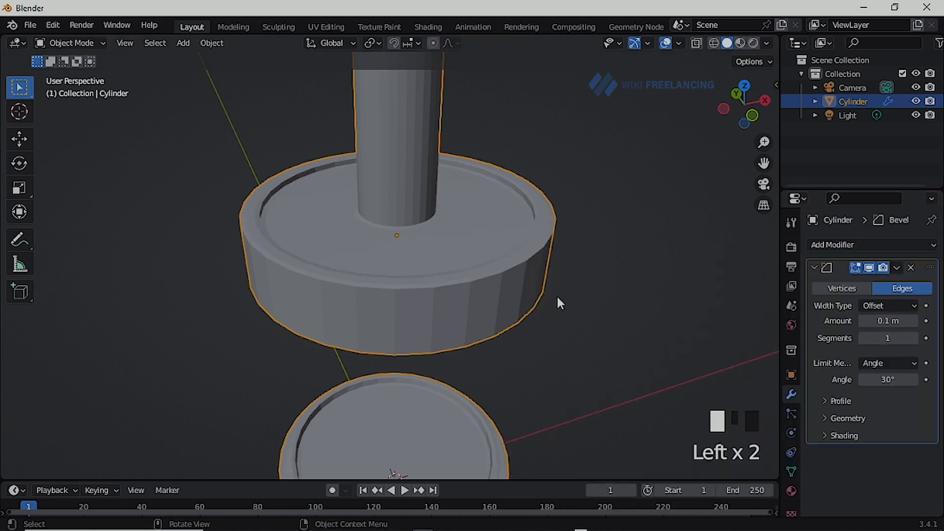
left_click(914, 338)
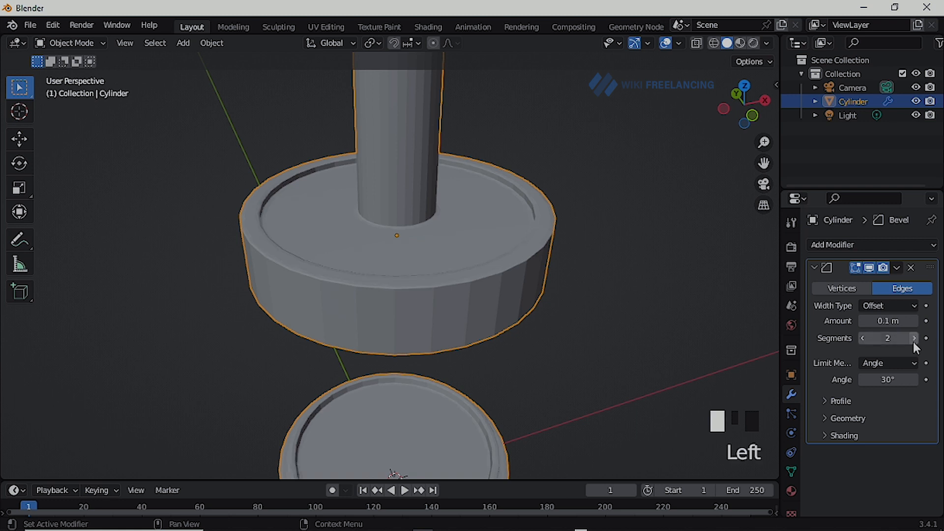
left_click(914, 338)
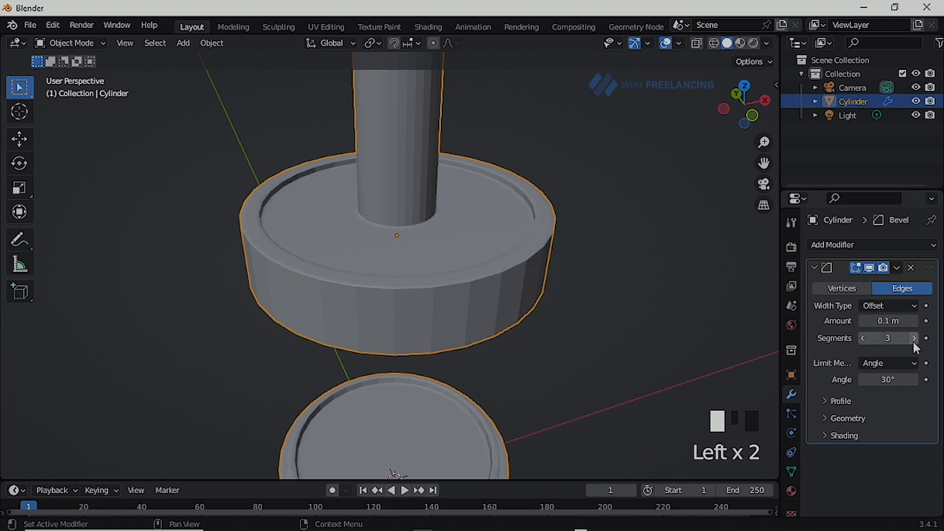
Set the Bevel modifier's amount to 0.4 m with the Offset width type
left_click(896, 307)
left_click(895, 307)
left_click(879, 322)
type("0")
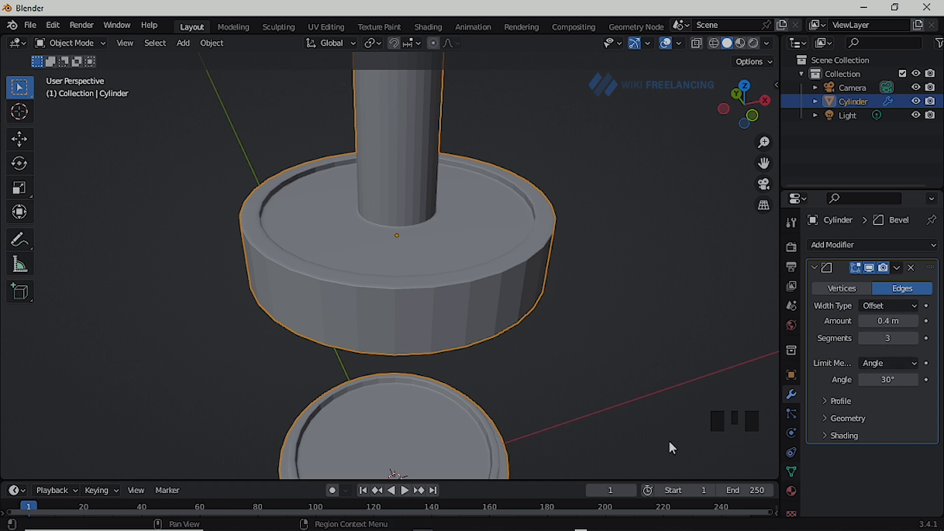
Apply Shade Smooth to the whole press object
middle_click_drag(441, 365, 448, 257)
scroll(448, 335, "down", 2)
right_click(449, 258)
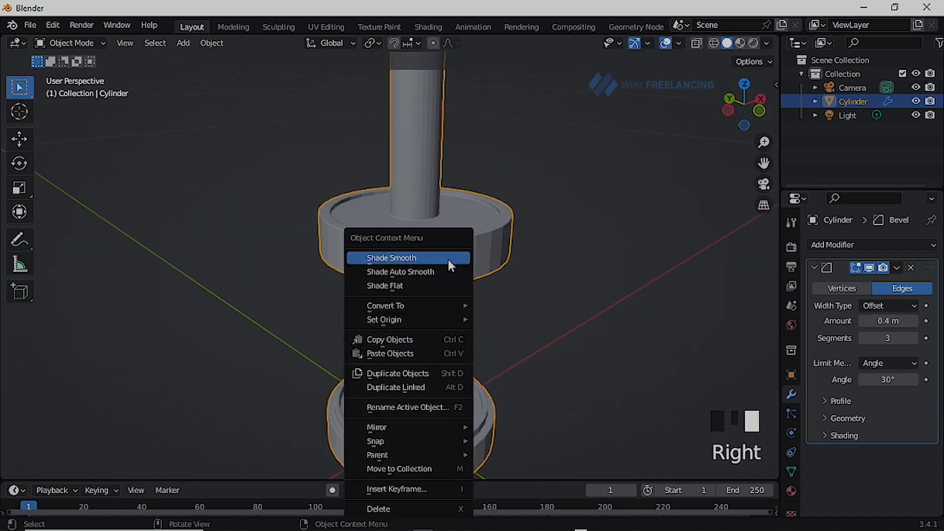
left_click(448, 259)
scroll(468, 263, "down", 4)
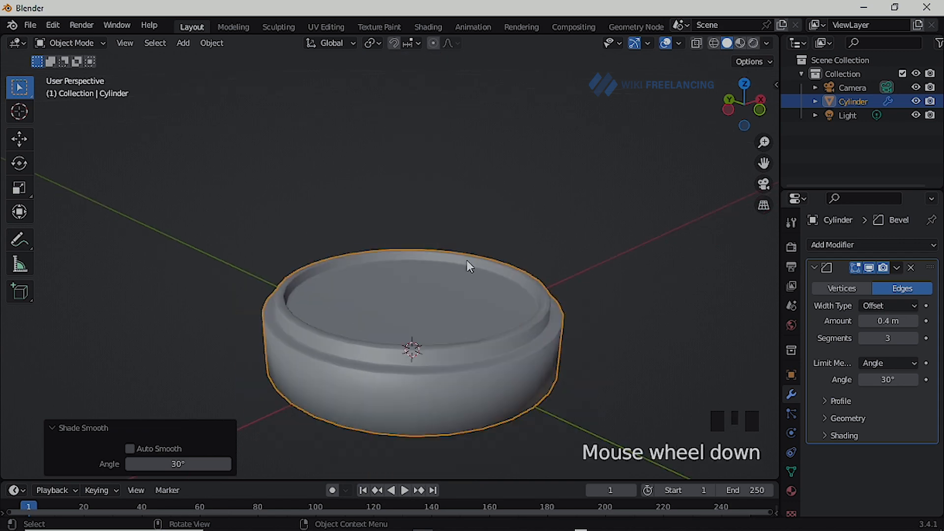
middle_click_drag(438, 211, 455, 373, "shift")
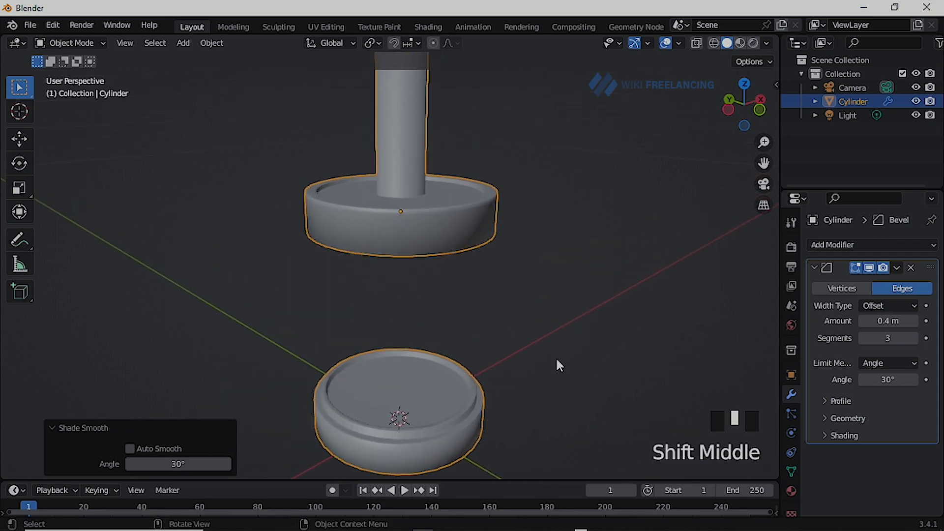
Add a UV sphere with 32 segments and 16 rings, scale it to 0.037, and scale it again to about 0.817
key("shift+a")
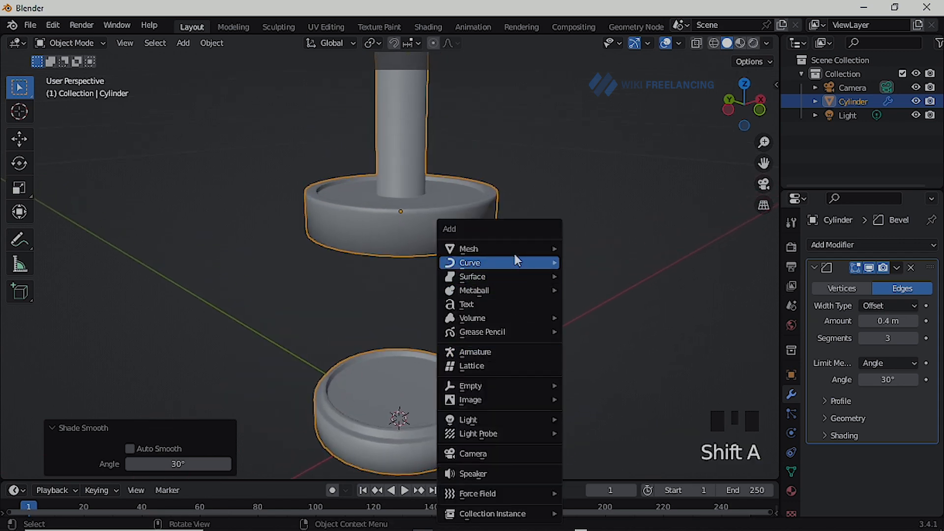
mouse_move(535, 257)
left_click(601, 290)
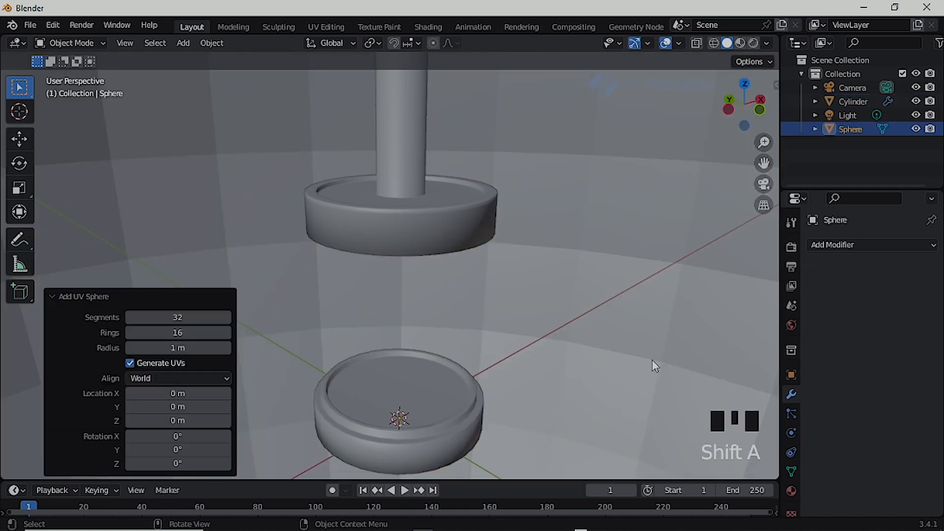
scroll(593, 370, "down", 14)
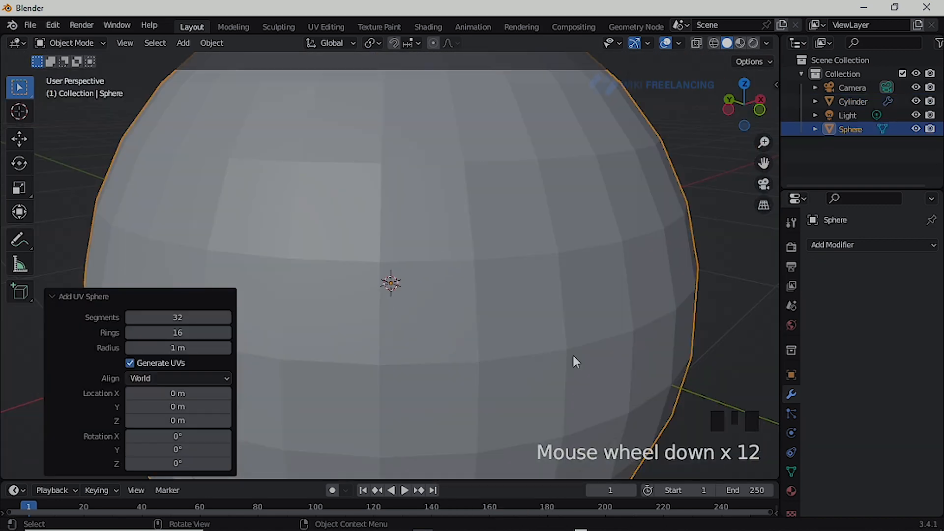
scroll(572, 354, "down", 7)
scroll(510, 317, "up", 6)
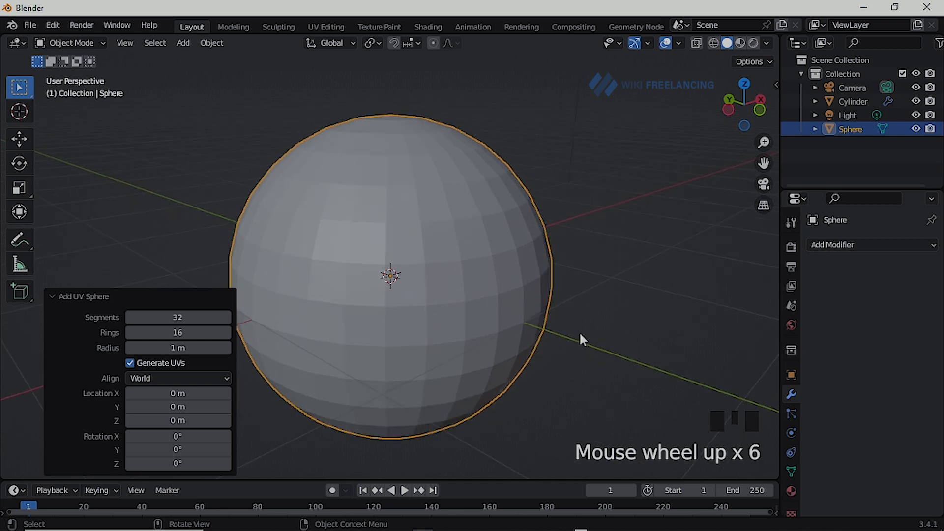
key("s")
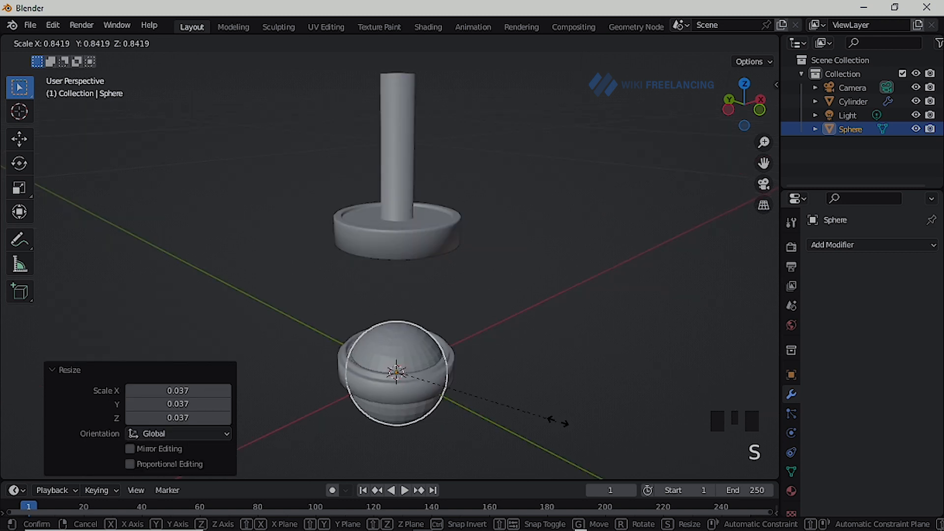
left_click(547, 425)
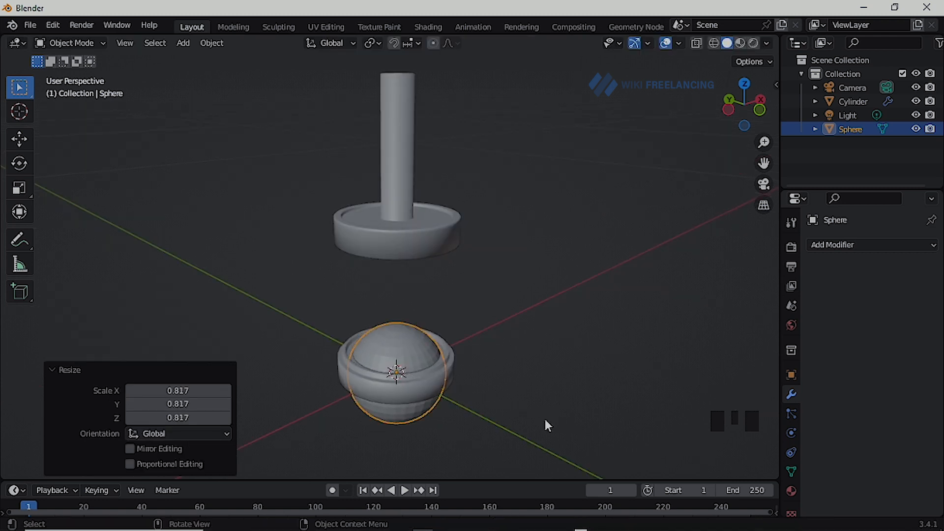
Move the sphere up about 0.0358 m along Z onto the base and scale it to about 0.921
key("g")
key("z")
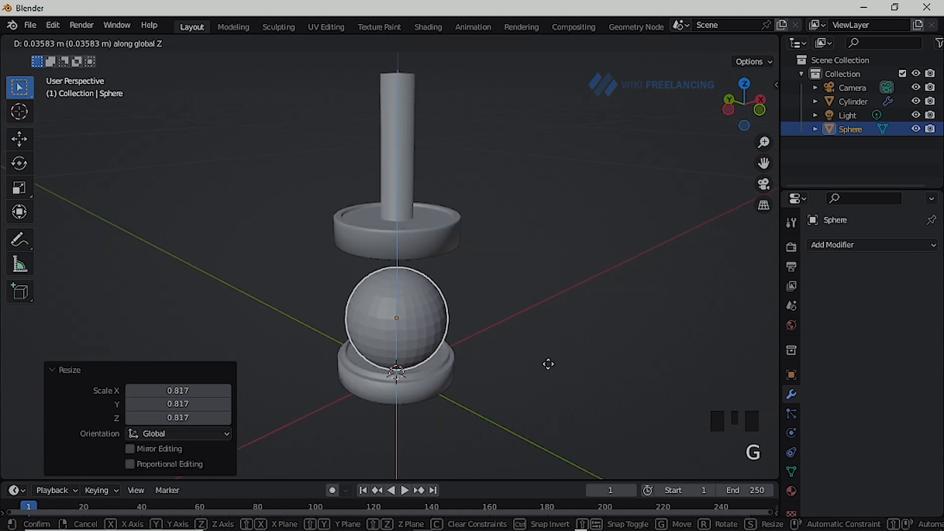
left_click(548, 364)
key("s")
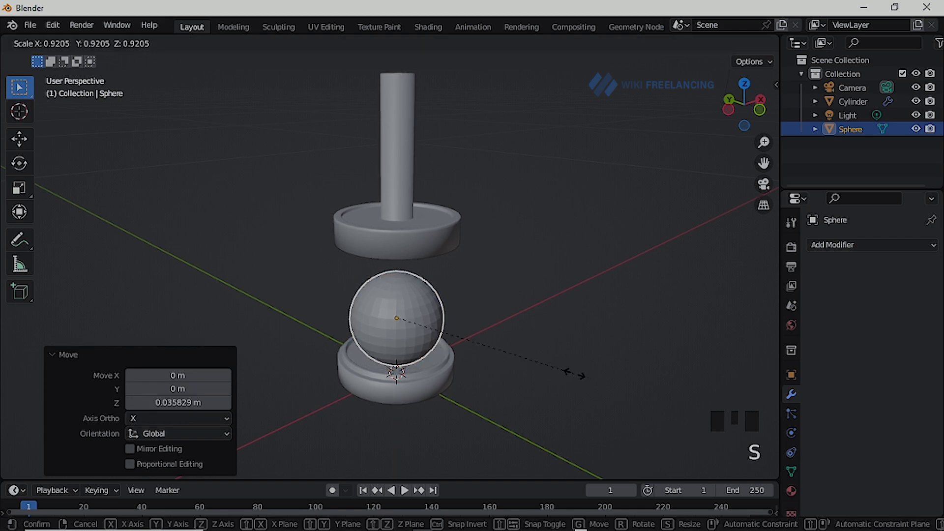
left_click(574, 375)
scroll(459, 406, "up", 1)
scroll(479, 369, "down", 3)
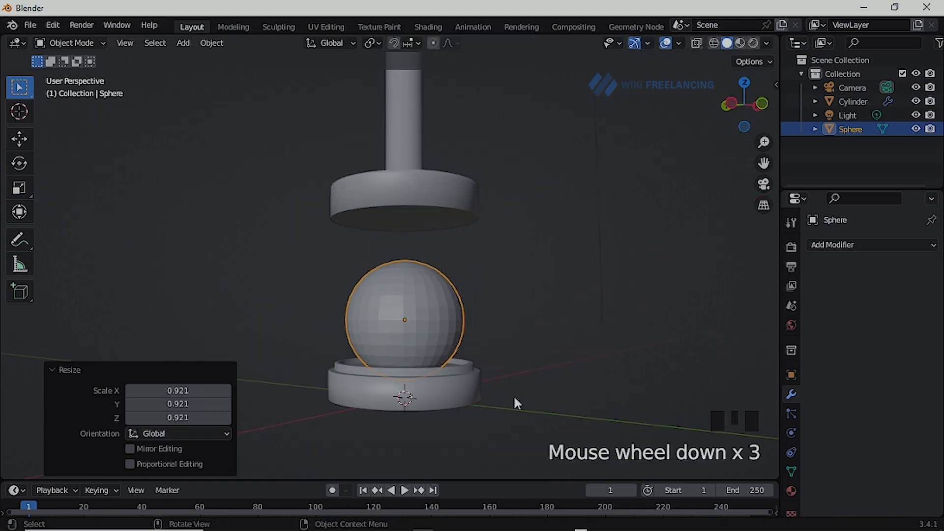
Add a Subdivision Surface modifier to the sphere, apply Shade Smooth, and deselect it in front view
middle_click_drag(514, 398, 536, 390)
left_click(860, 244)
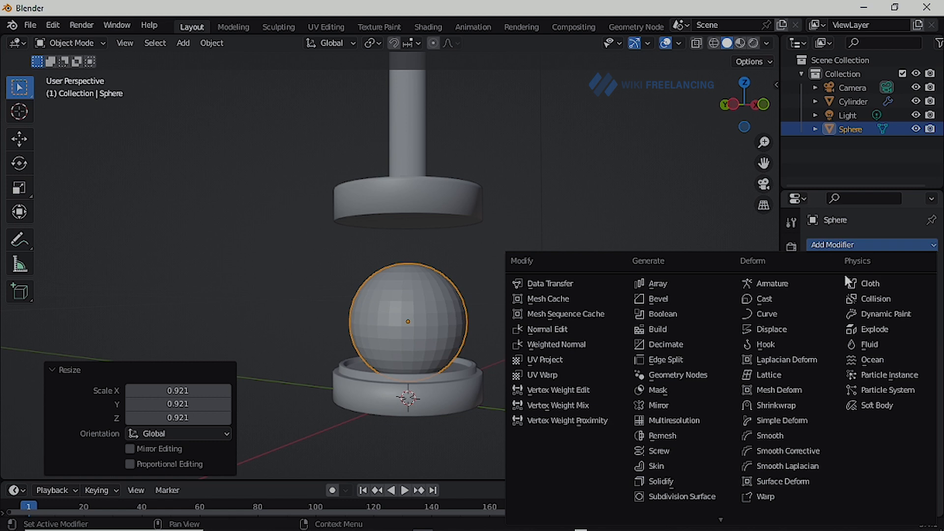
left_click(681, 496)
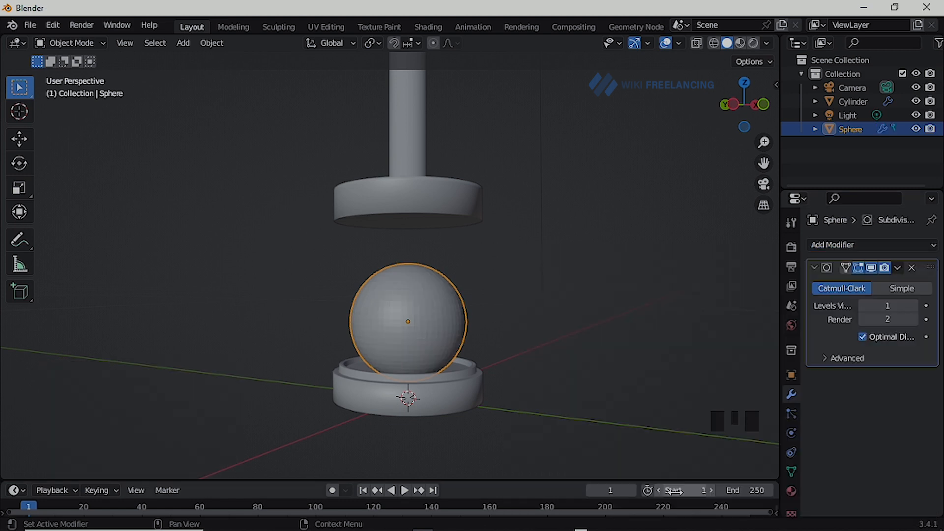
scroll(413, 340, "up", 2)
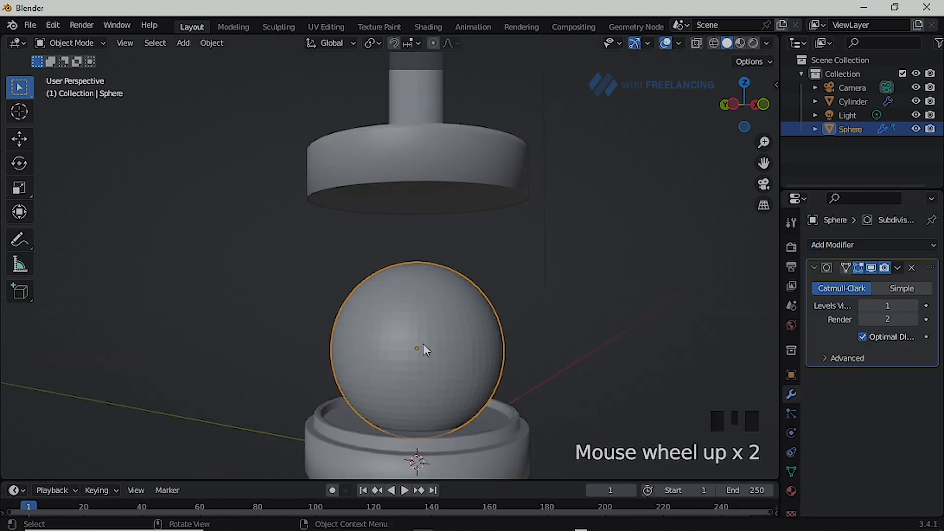
right_click(458, 341)
left_click(444, 264)
key("KP_1")
scroll(394, 324, "down", 1)
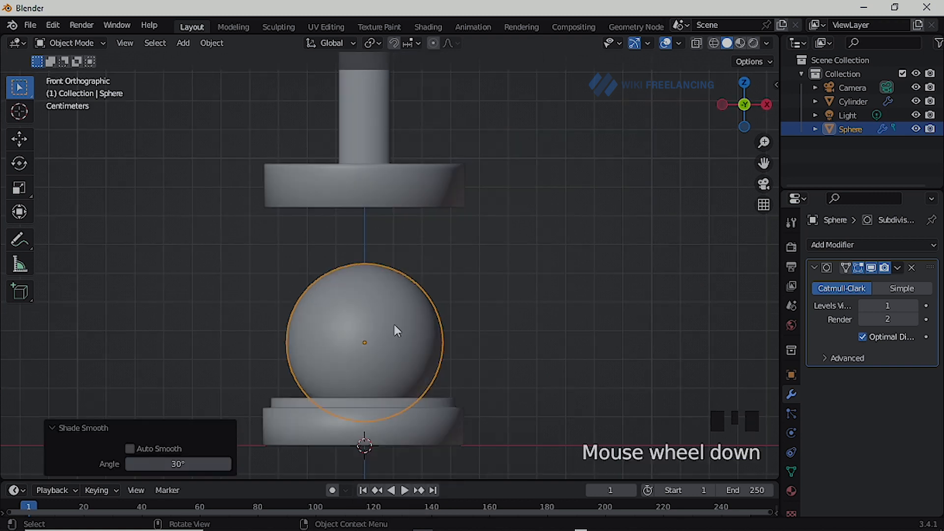
left_click(473, 306)
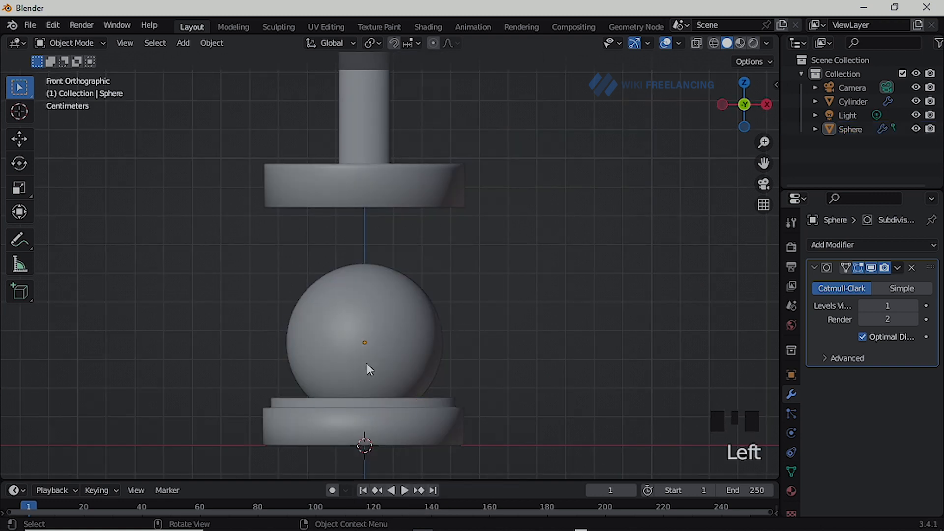
Select the linked geometry of the upper disc and rod in Edit Mode, separate the selection into its own object, and return to Object Mode
left_click(392, 184)
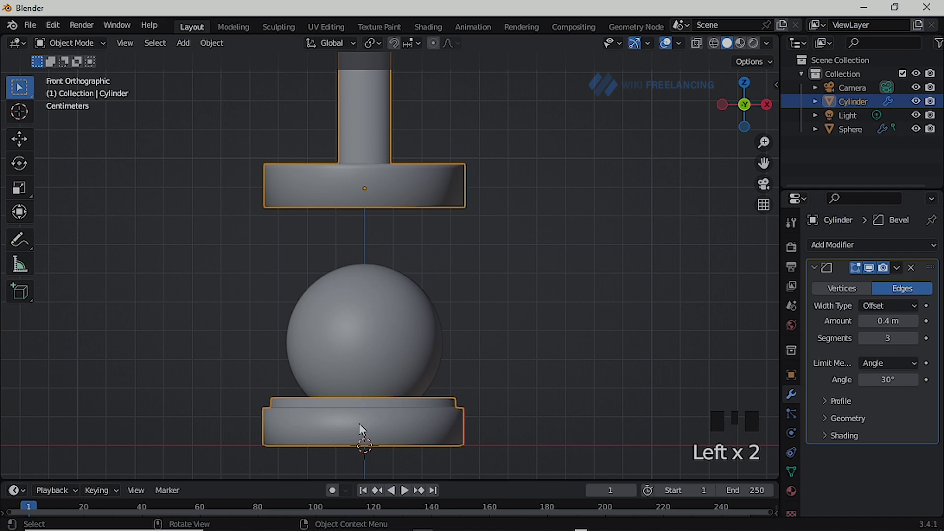
scroll(396, 303, "down", 1)
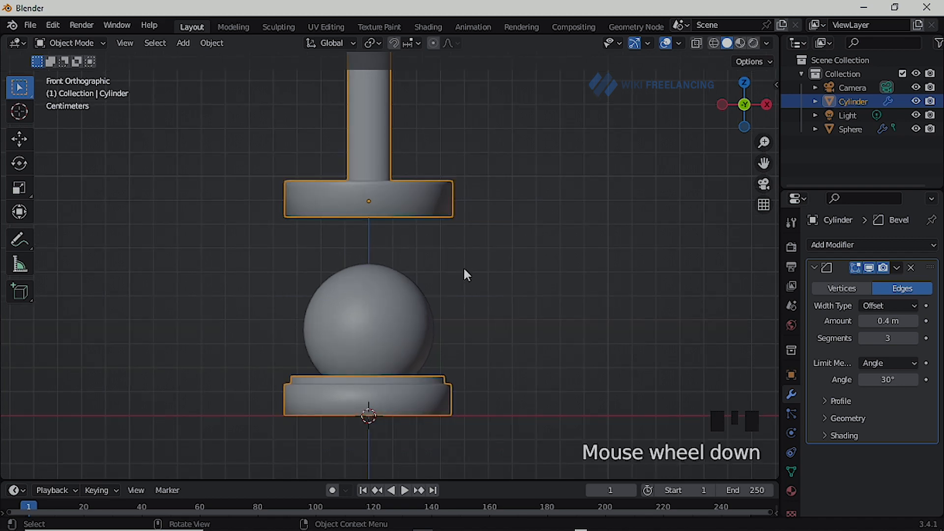
middle_click_drag(464, 270, 394, 164)
middle_click_drag(453, 242, 402, 315)
key("Tab")
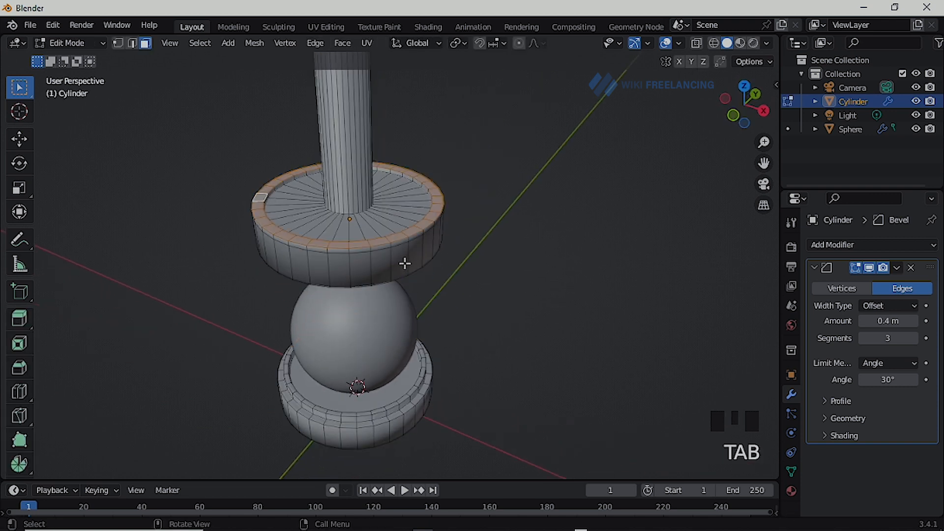
left_click(404, 263)
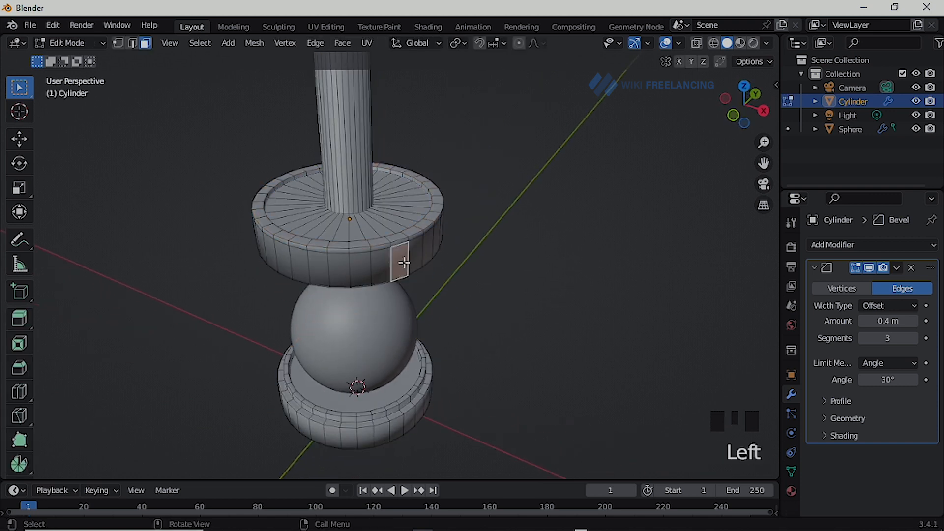
key("l")
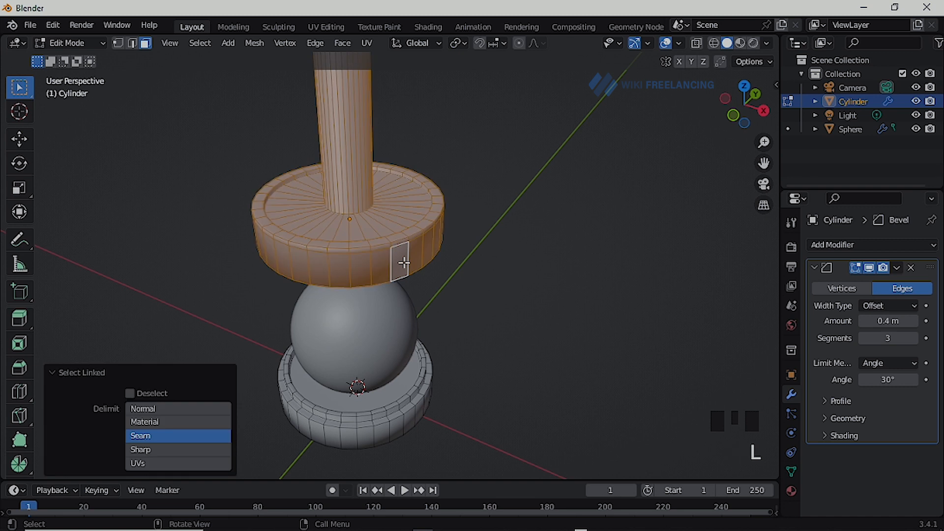
key("p")
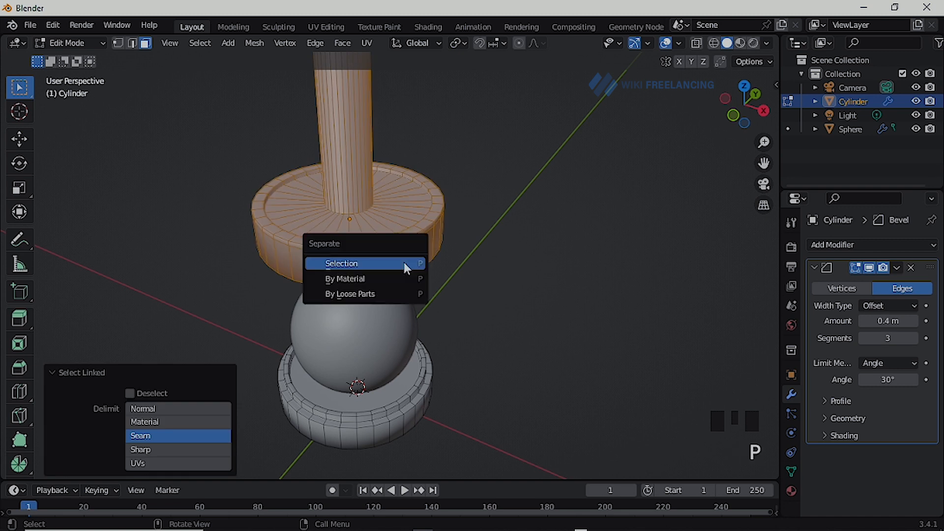
left_click(359, 264)
middle_click_drag(333, 341, 390, 306)
key("Tab")
key("Tab")
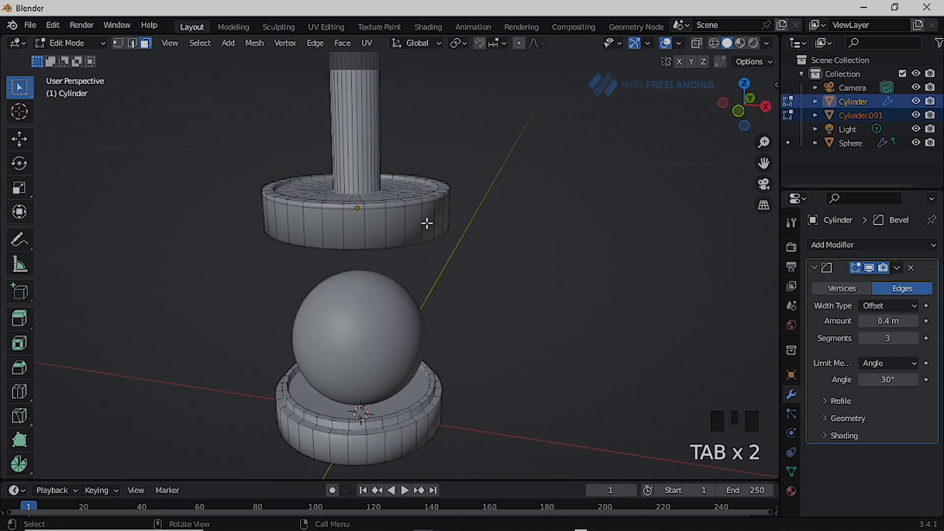
key("Tab")
Select only the base object, enlarge the timeline area, and show the upper press and ball in front view
left_click(494, 203)
left_click(415, 219)
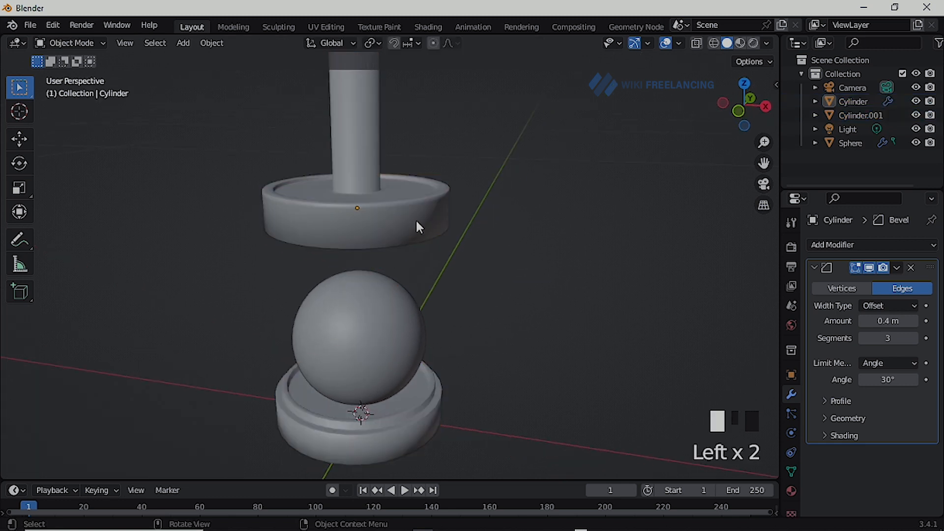
left_click(393, 426)
scroll(419, 397, "up", 2)
middle_click_drag(419, 396, 421, 394)
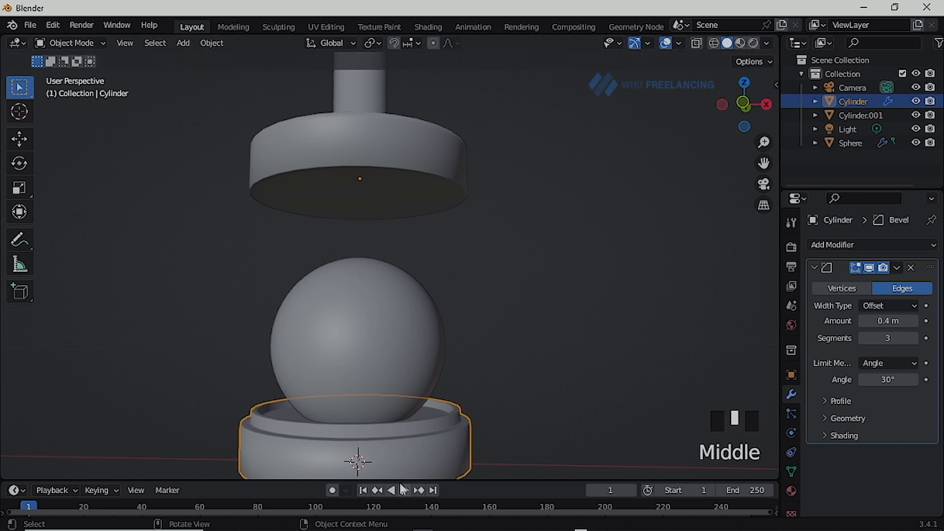
left_click_drag(395, 481, 395, 404)
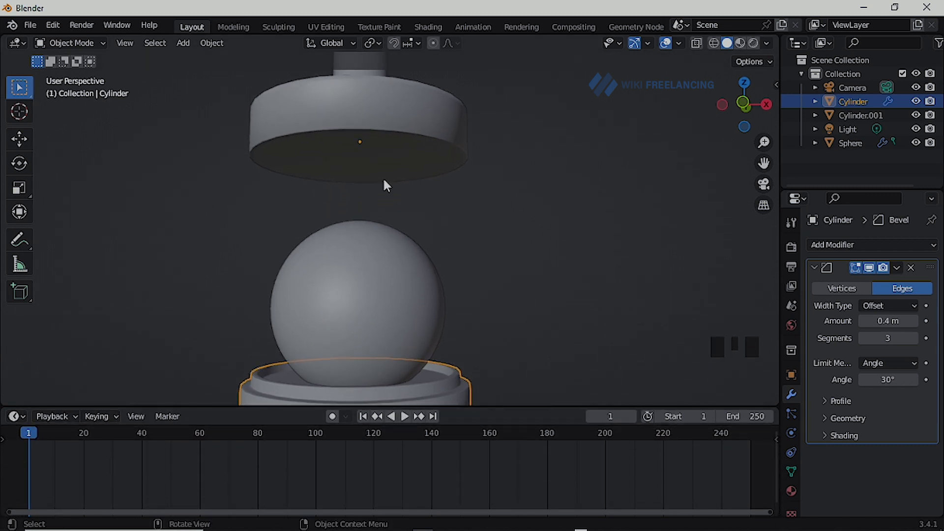
key("KP_1")
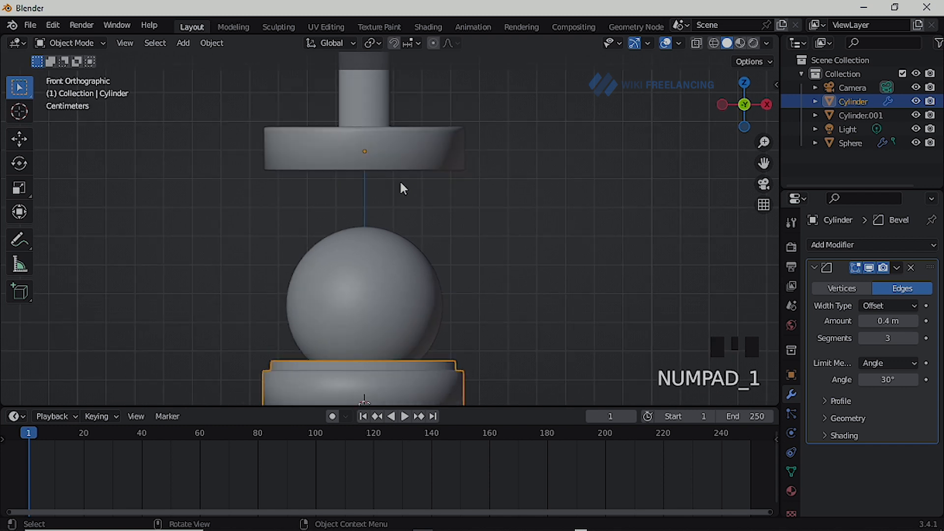
middle_click_drag(415, 175, 444, 257, "shift")
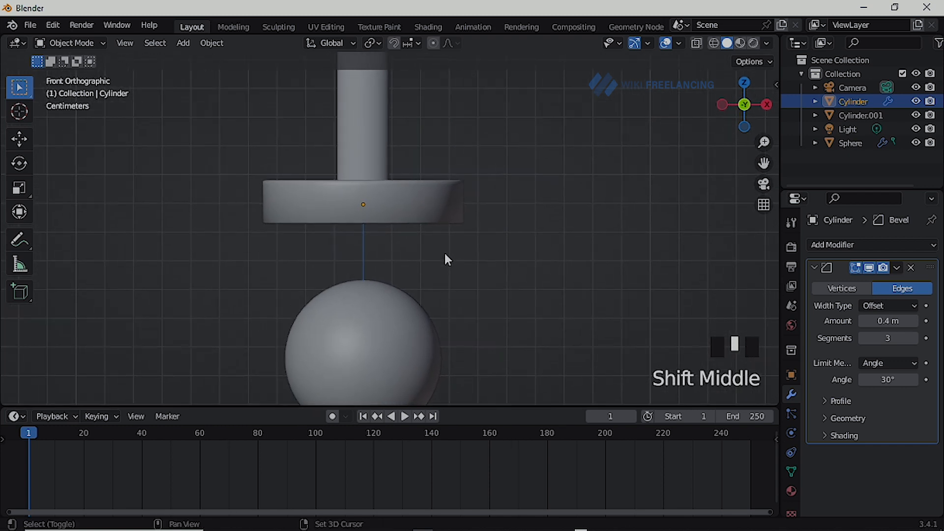
Add a 2 m mesh plane at the world origin as the floor beneath the press
left_click(398, 214)
scroll(393, 295, "down", 2)
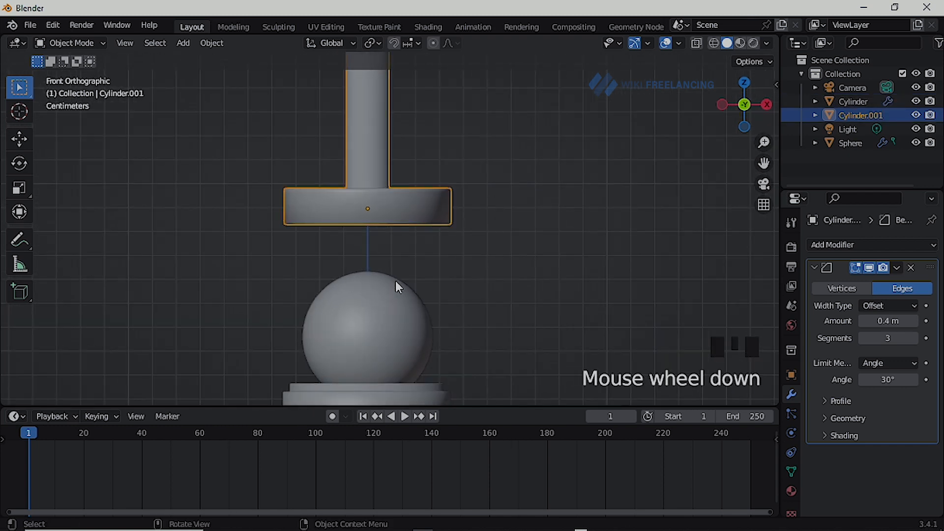
middle_click_drag(377, 241, 404, 334)
scroll(403, 329, "down", 3)
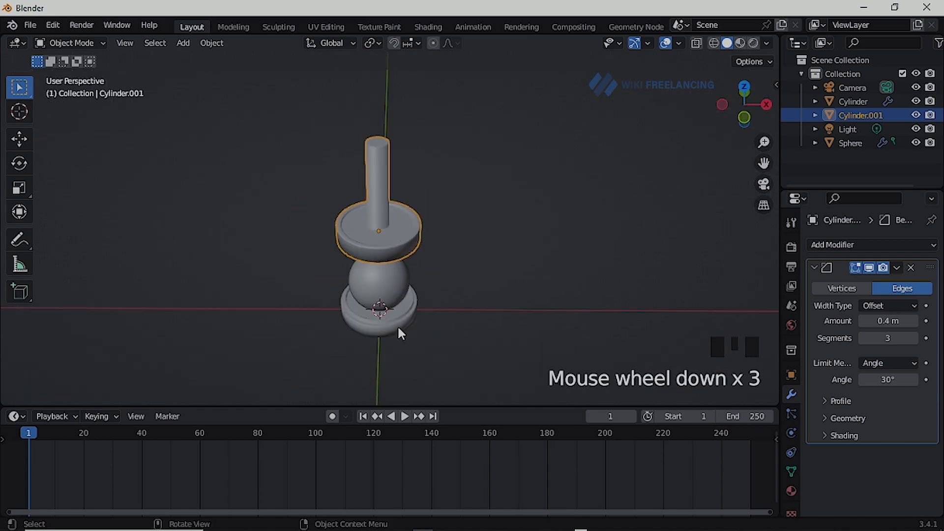
key("shift+a")
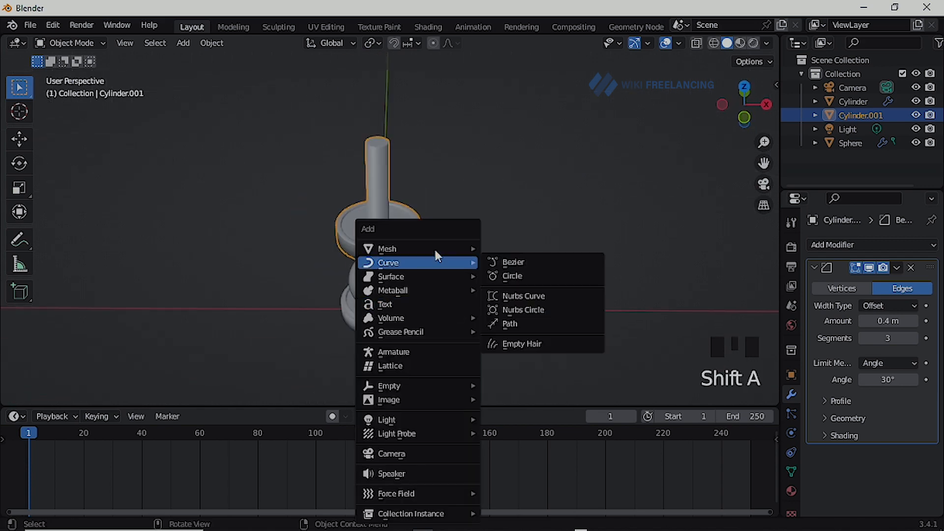
mouse_move(438, 246)
left_click(520, 246)
scroll(492, 260, "down", 8)
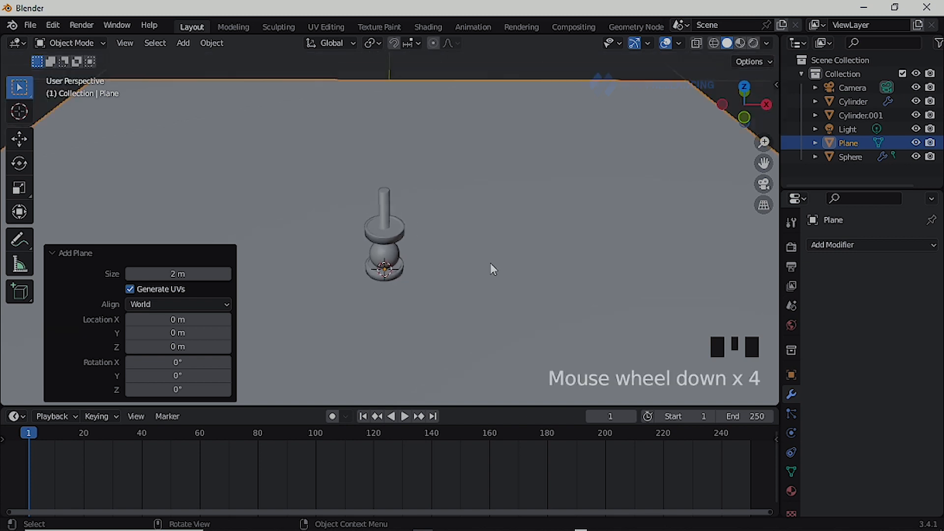
Scale the floor plane down uniformly to about 0.379, followed by a second uniform scale of about 0.657
key("s")
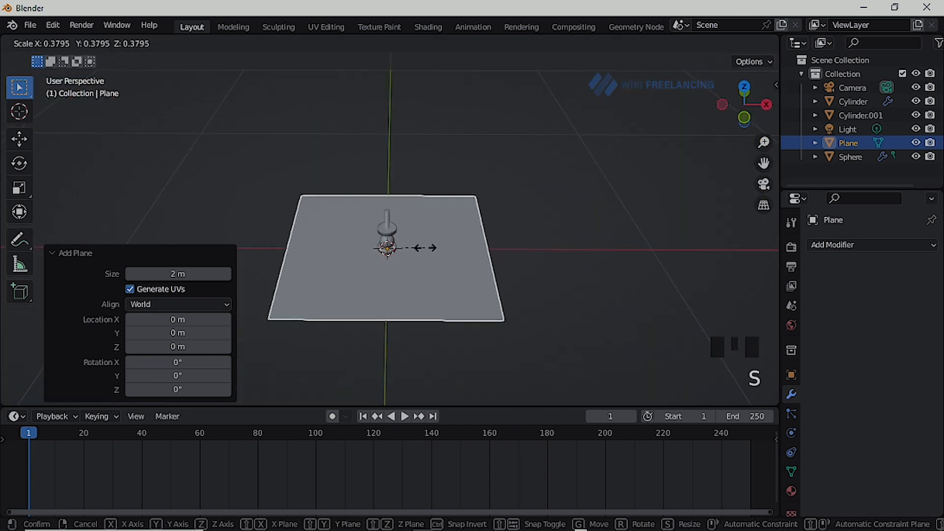
left_click(424, 248)
scroll(391, 263, "up", 7)
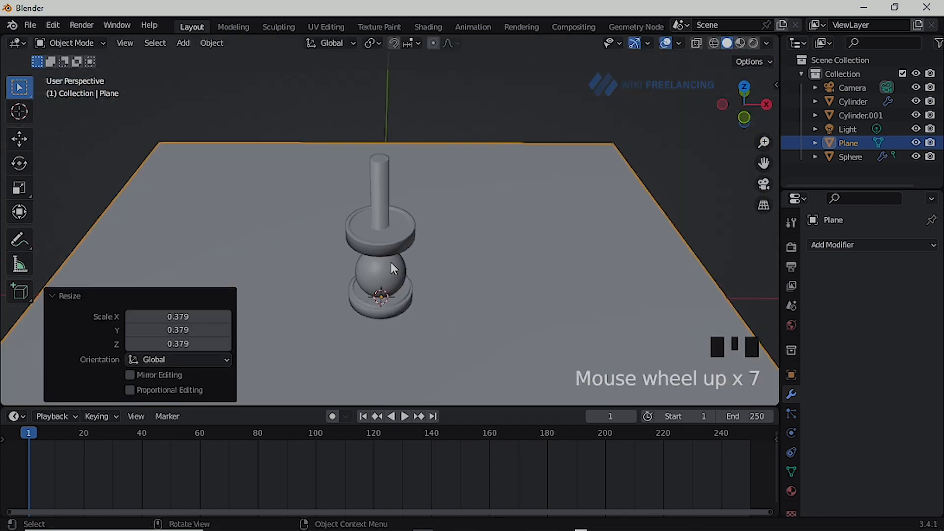
key("s")
left_click(393, 272)
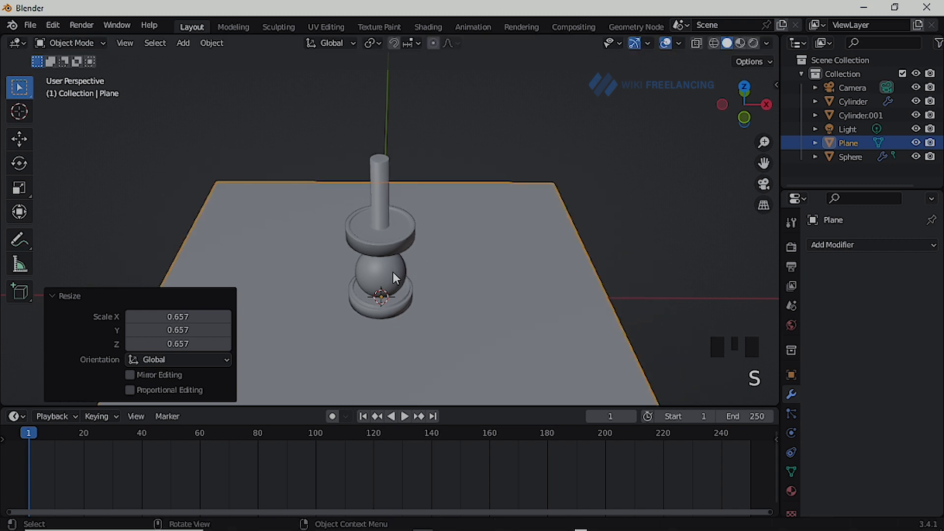
scroll(394, 273, "up", 1)
middle_click_drag(393, 273, 404, 234)
scroll(404, 276, "up", 3)
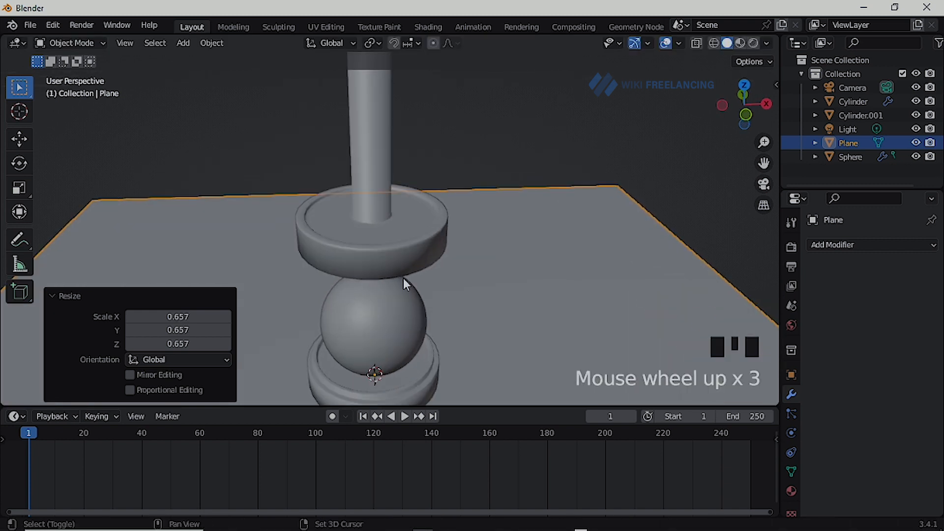
middle_click_drag(403, 279, 422, 215, "shift")
In front view, insert a Location keyframe on the upper press at frame 1 and duplicate it to frame 20
key("KP_1")
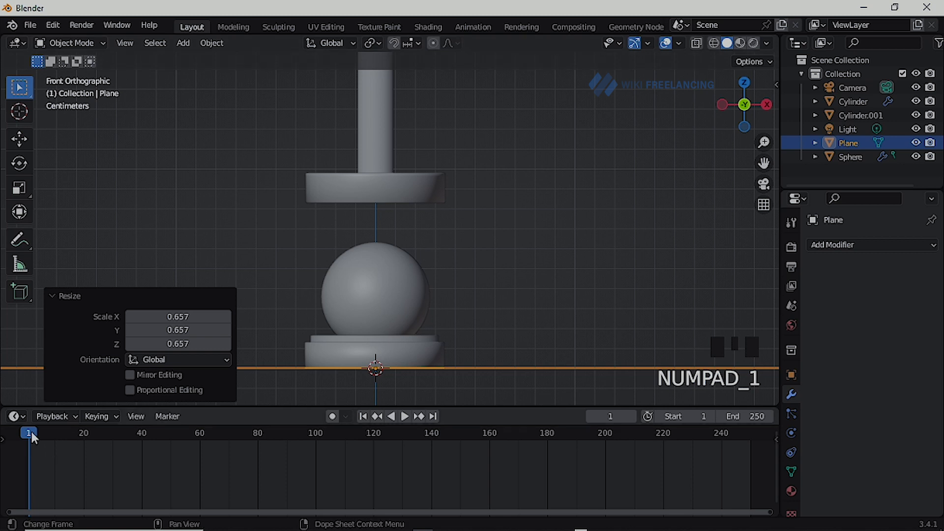
left_click(384, 131)
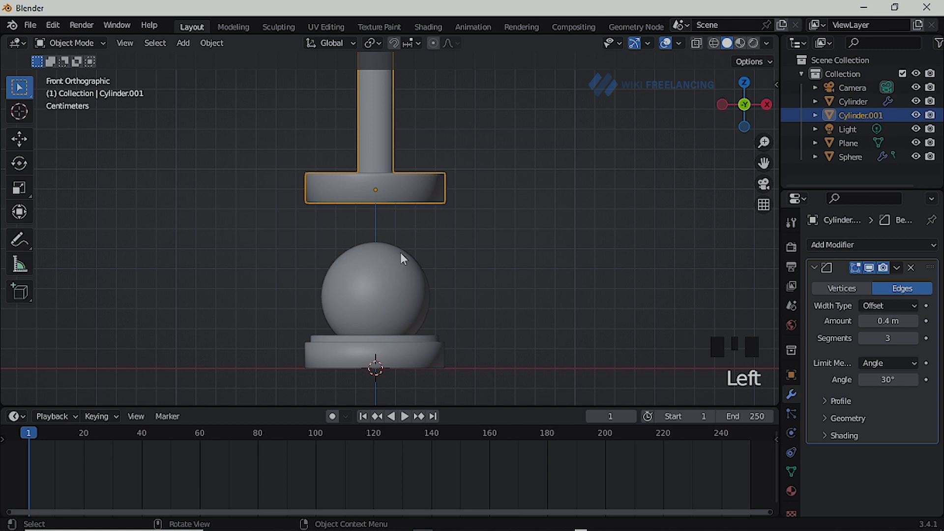
key("i")
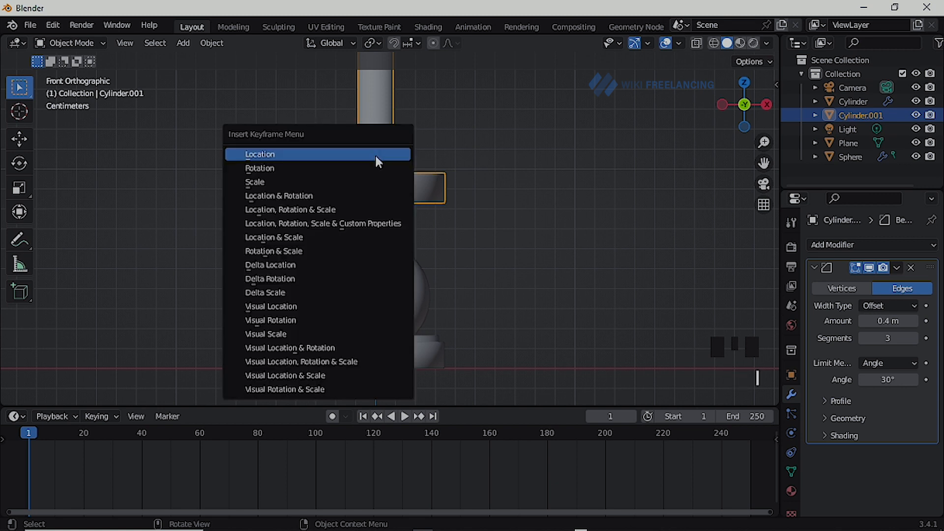
left_click(329, 156)
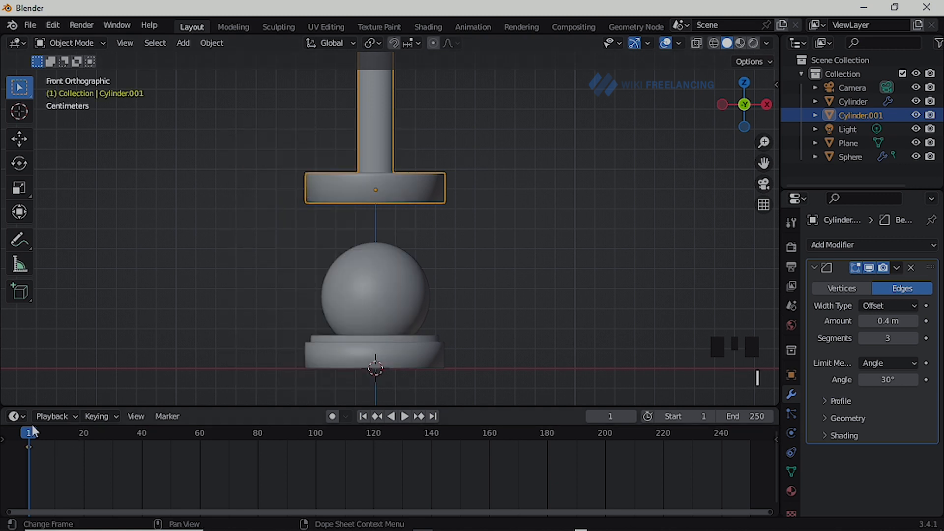
left_click_drag(28, 434, 83, 420)
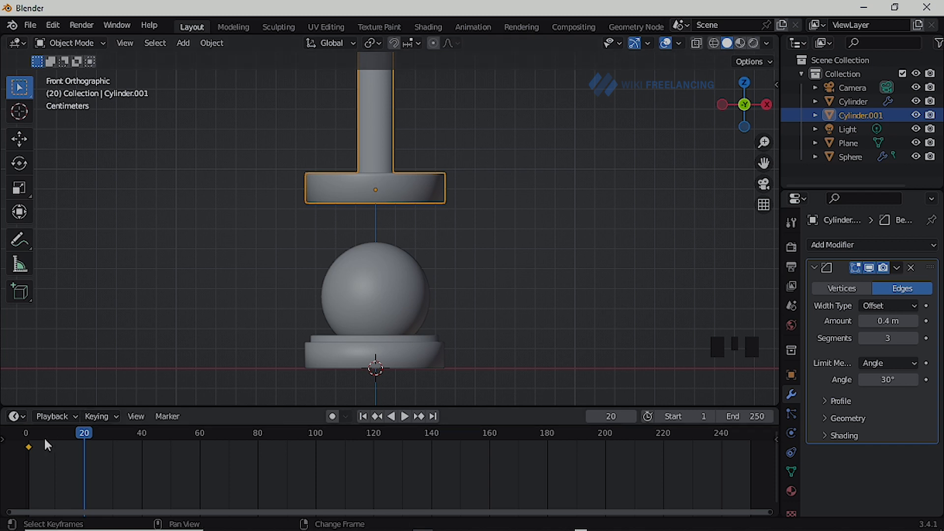
key("shift+d")
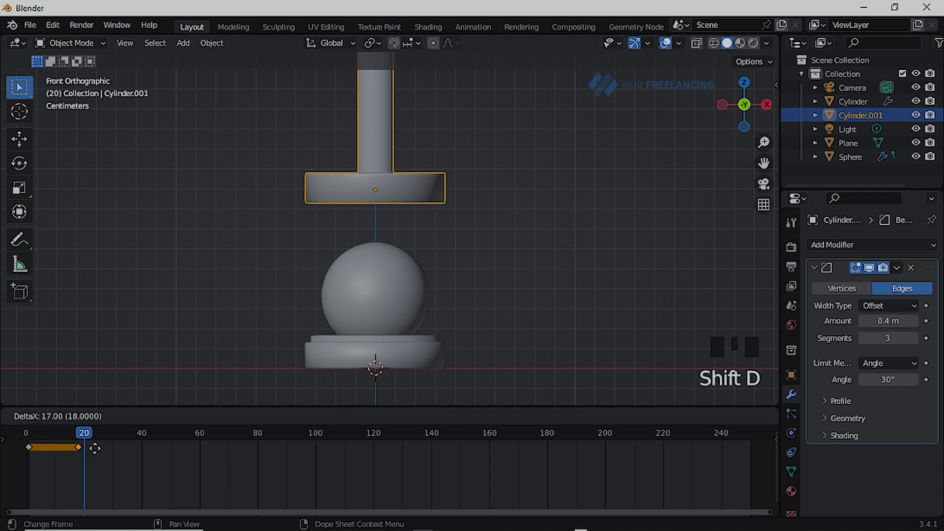
left_click(101, 455)
At frame 100, move the upper press down about 0.0546 m along Z and insert a Location keyframe
left_click_drag(87, 441, 319, 431)
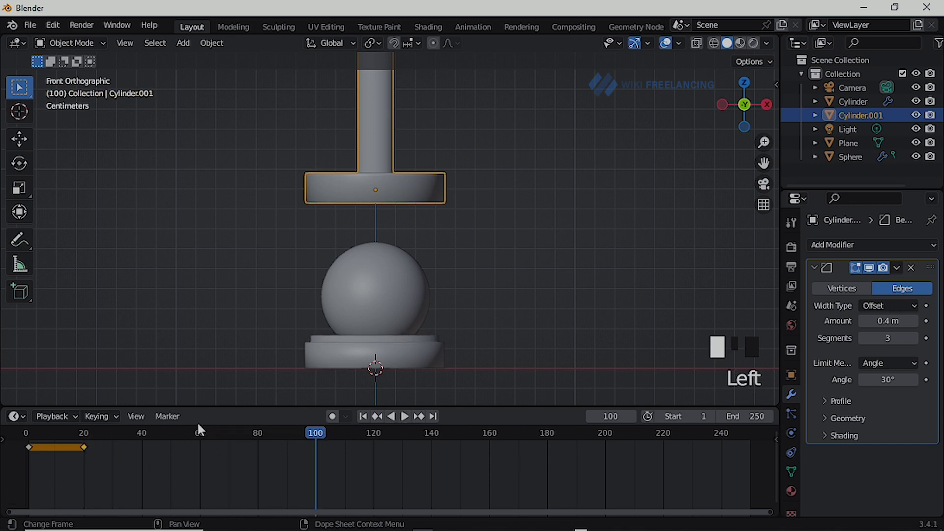
scroll(411, 228, "up", 1)
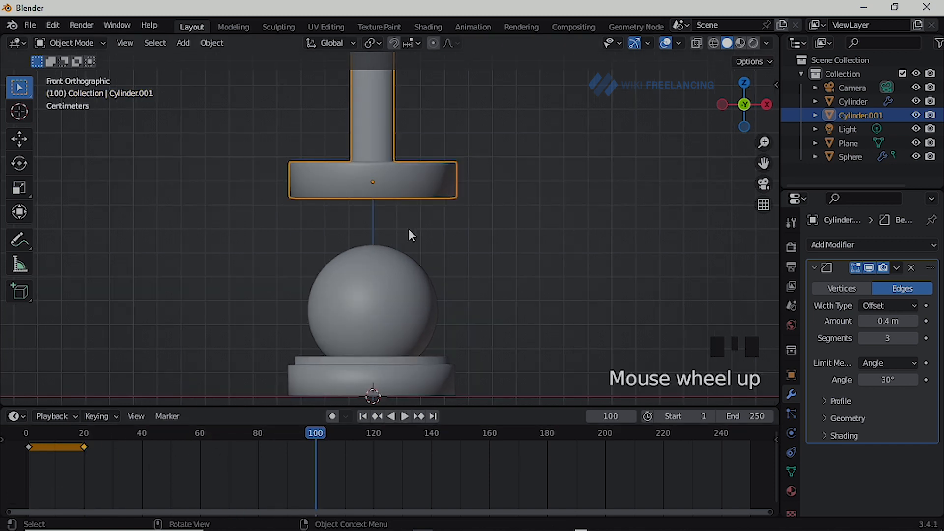
key("g")
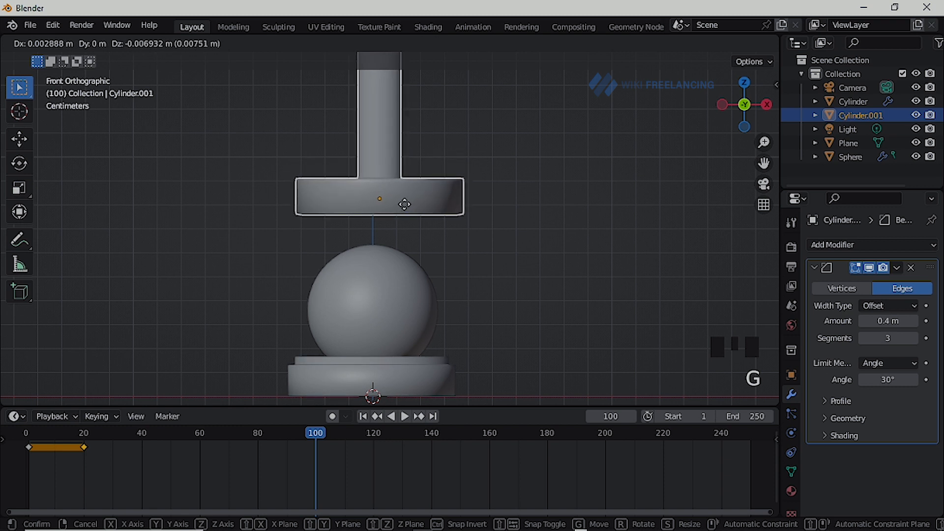
key("z")
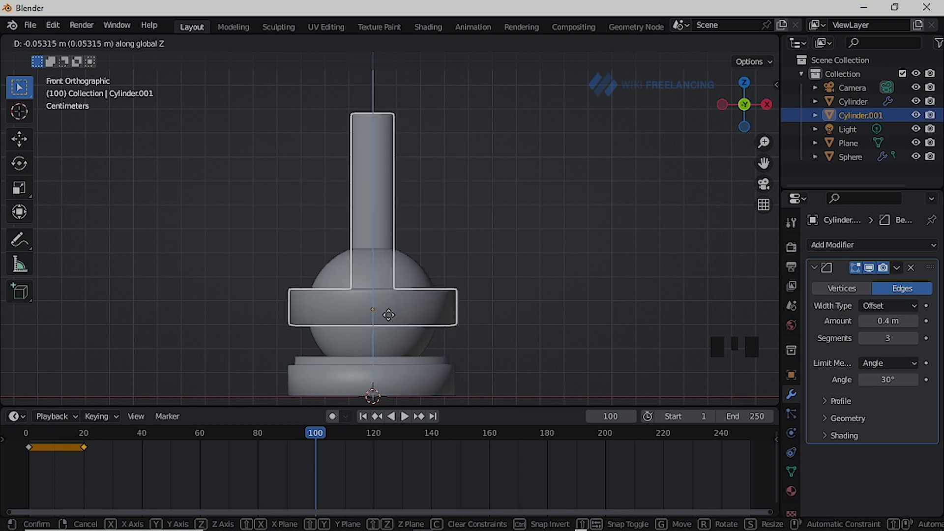
left_click(396, 323)
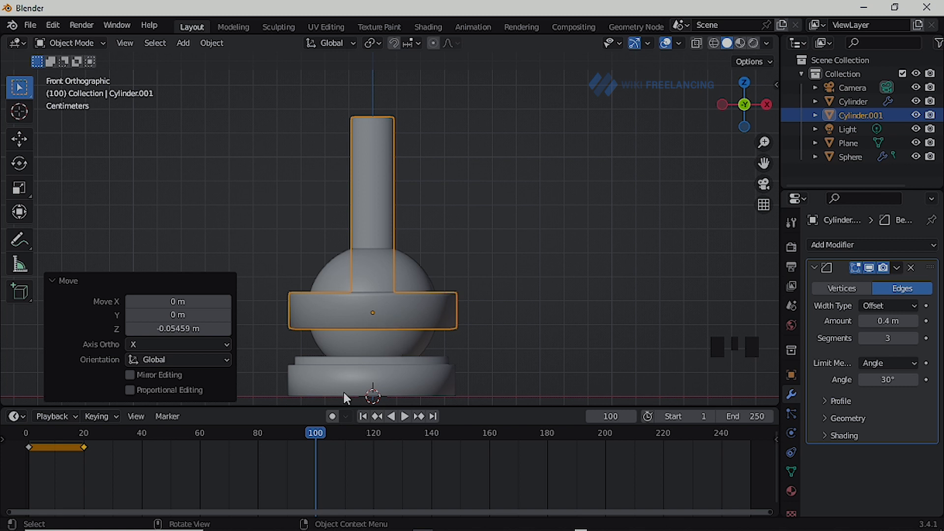
key("i")
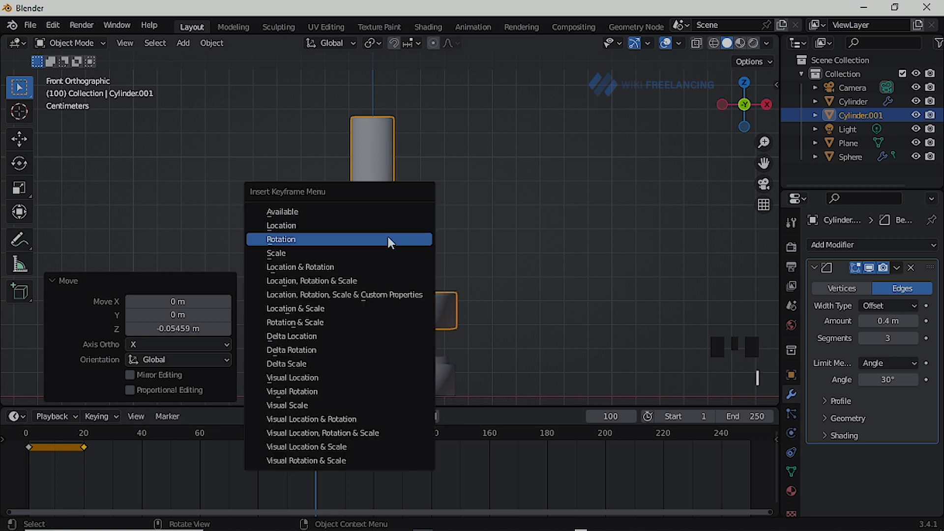
left_click(345, 225)
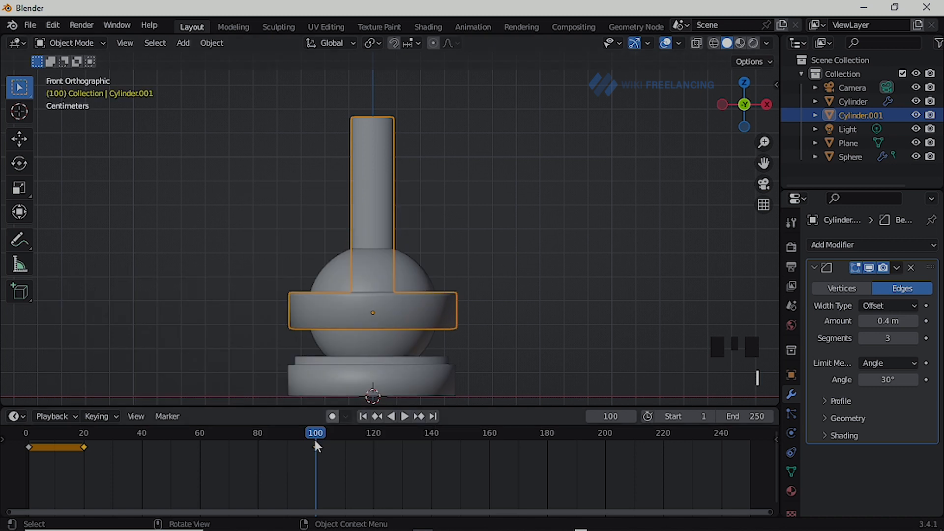
Duplicate only the upper press's frame 100 keyframe to frame 120 to hold the lowered position
left_click_drag(315, 440, 373, 436)
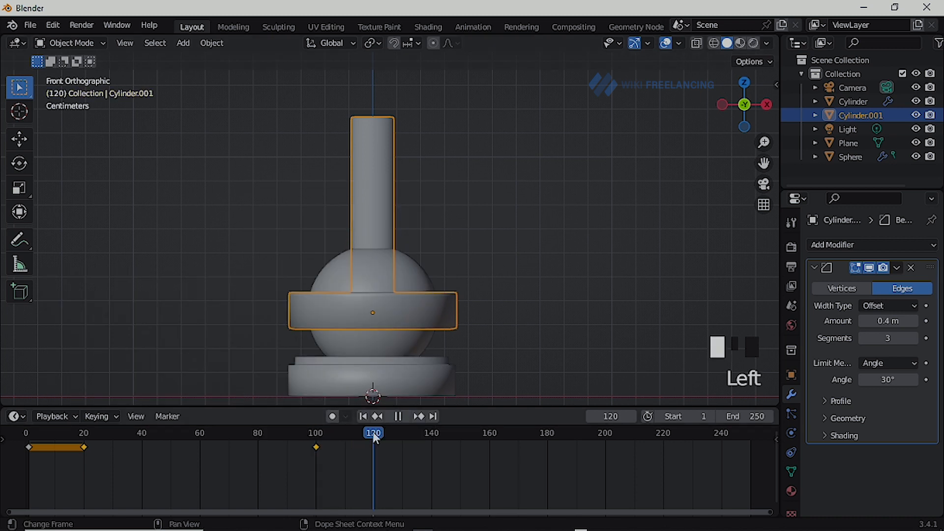
key("shift+d")
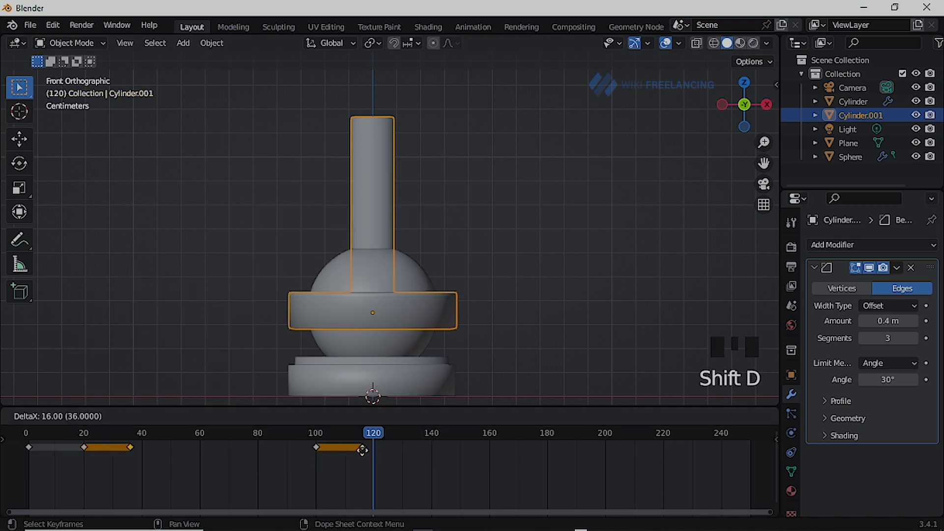
right_click(369, 449)
left_click(315, 451)
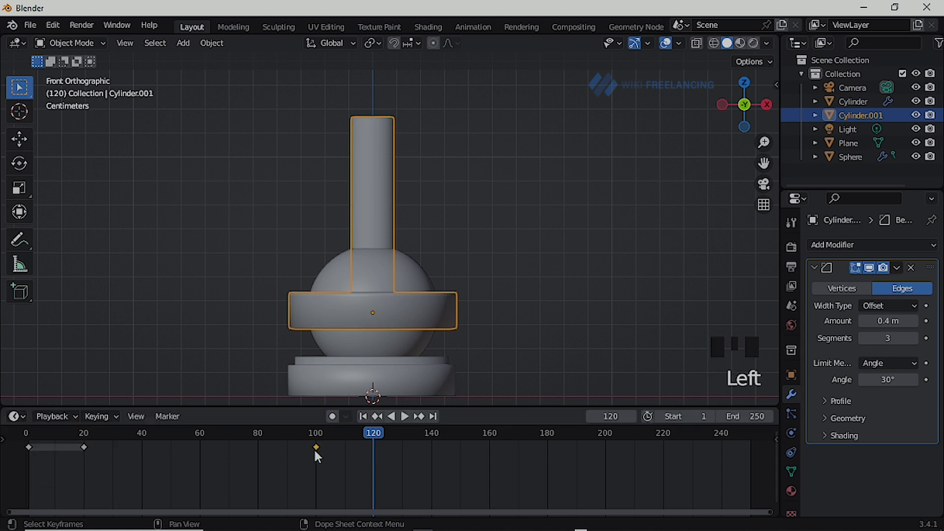
key("shift+d")
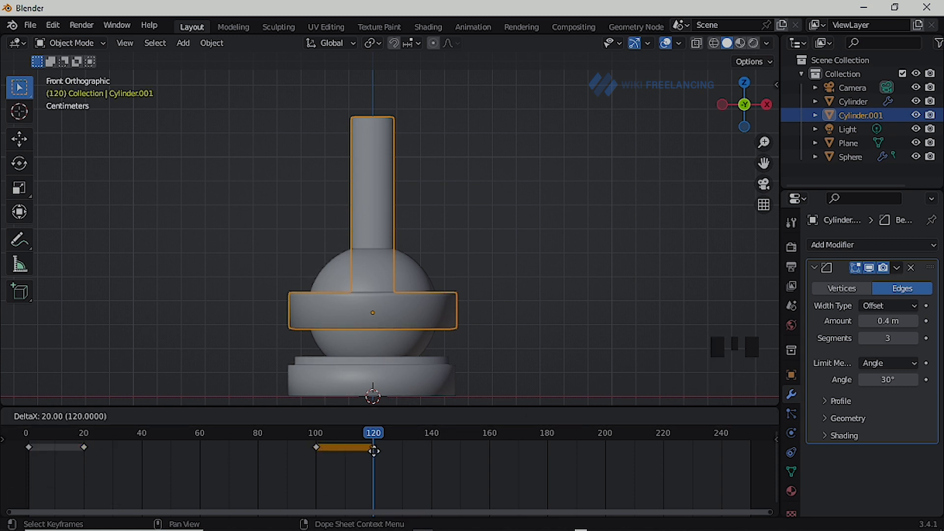
left_click(374, 451)
Preview the press motion, duplicate the raised-position keyframe from frame 20 to frame 180, and copy it again to frame 200
left_click(28, 436)
key("space")
left_click_drag(28, 436, 378, 435)
left_click_drag(505, 434, 547, 437)
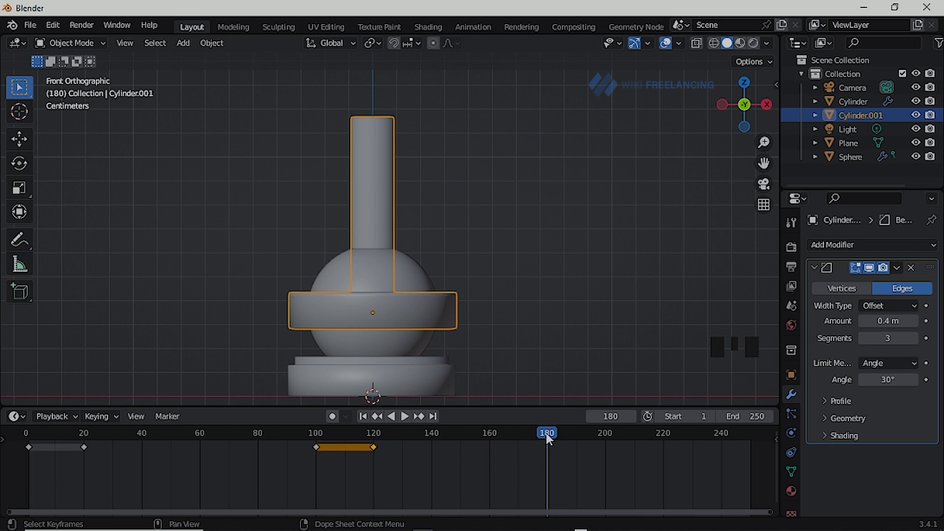
left_click(79, 447)
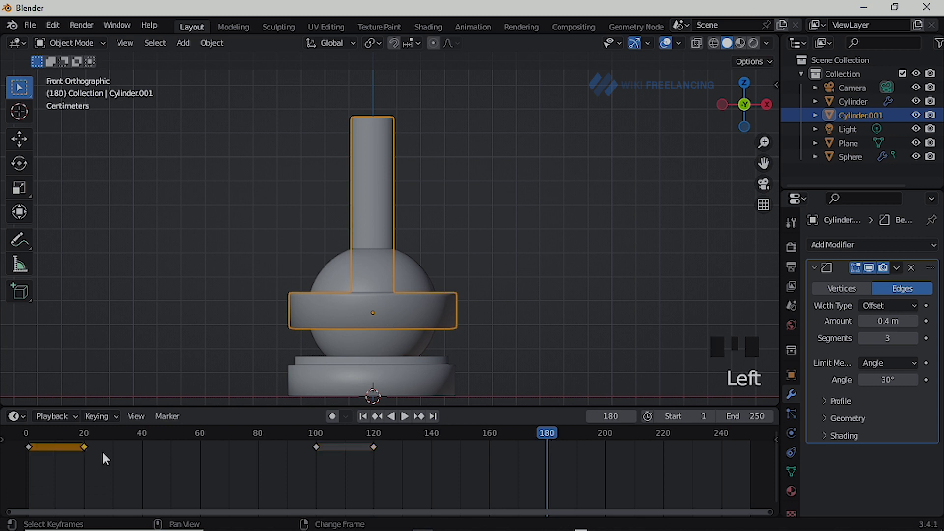
key("shift+d")
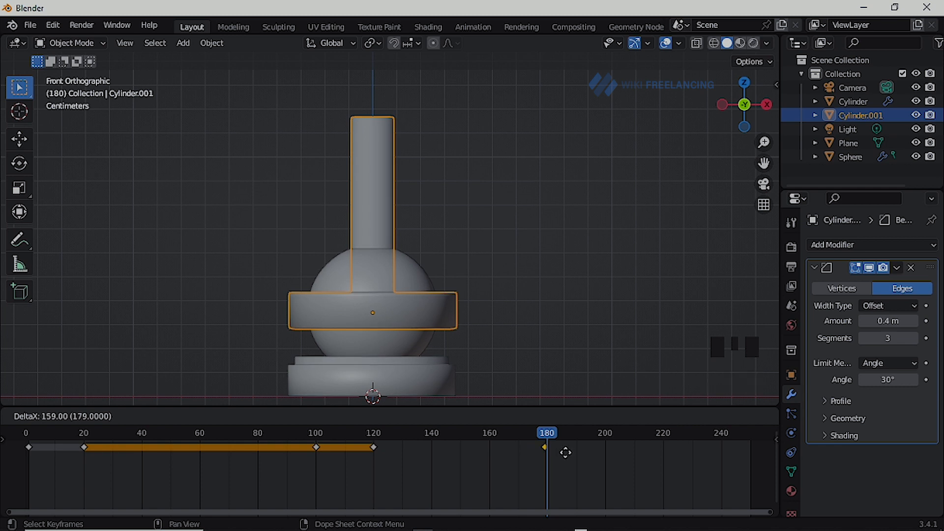
left_click(553, 451)
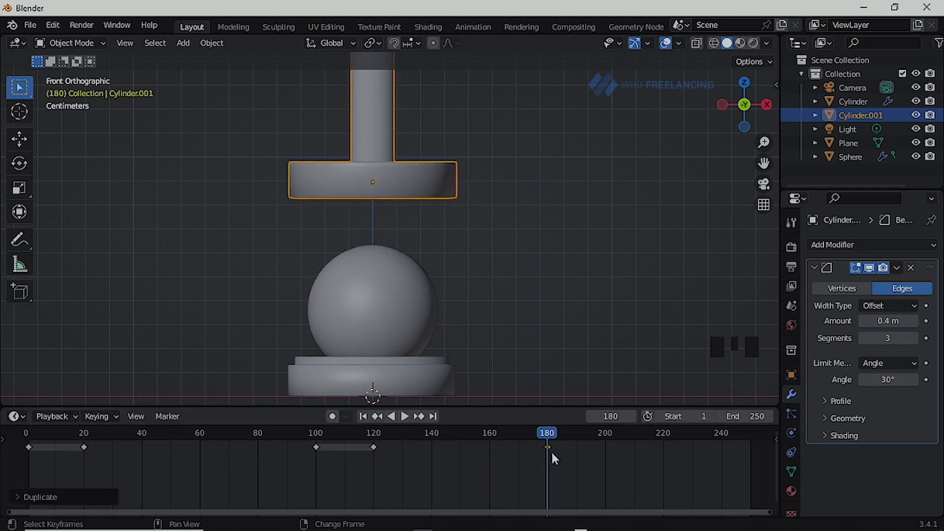
key("shift+d")
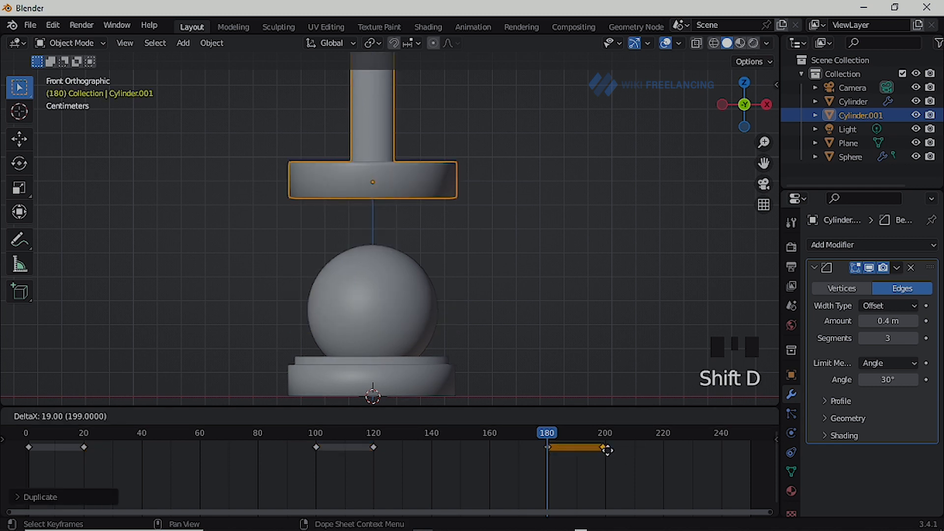
left_click(610, 451)
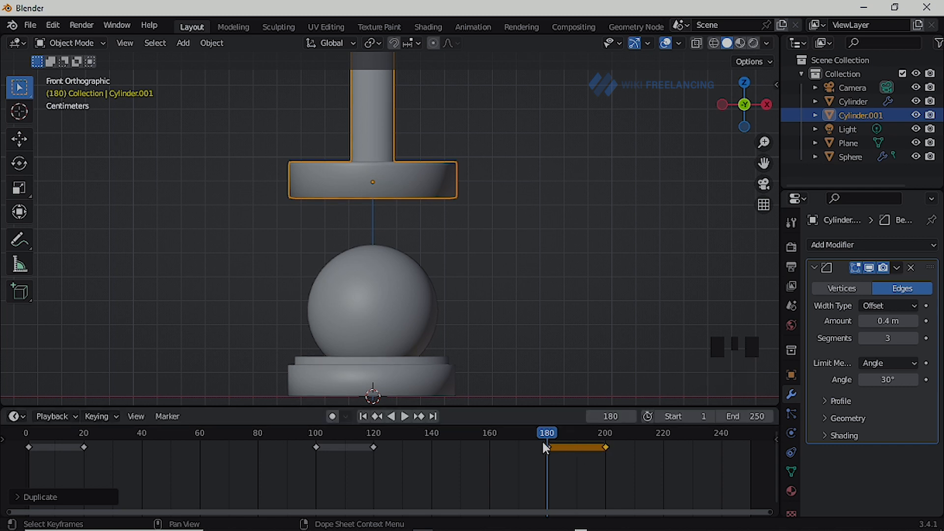
Set the animation's end frame to 200 and play it back to check the press motion
left_click_drag(548, 436, 605, 437)
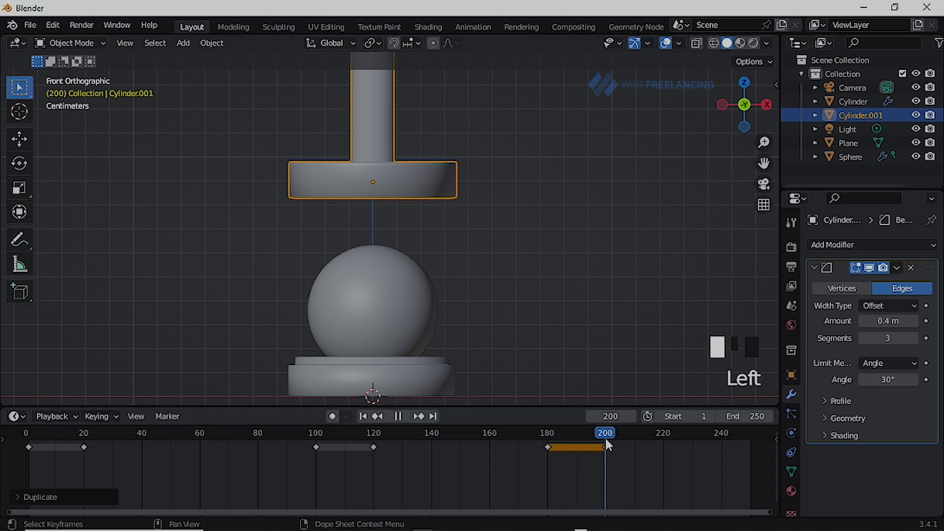
left_click(752, 417)
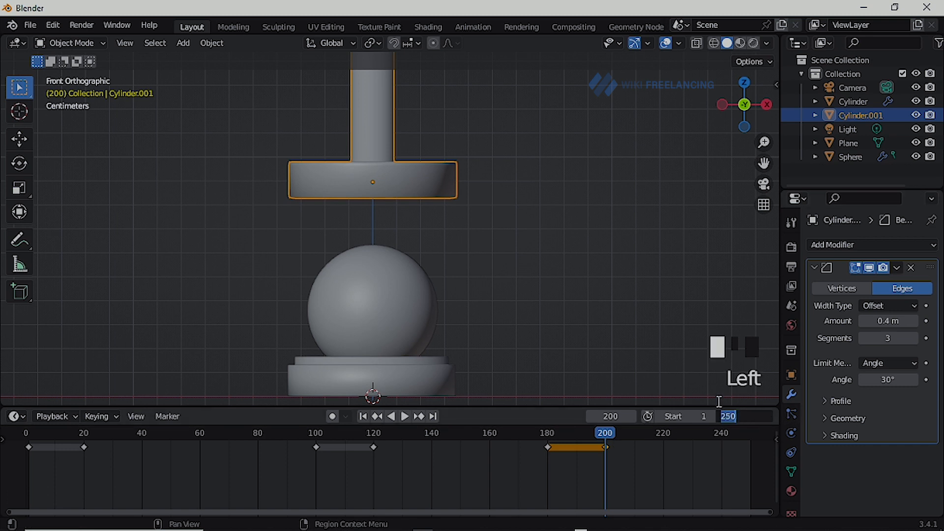
type("200")
key("Return")
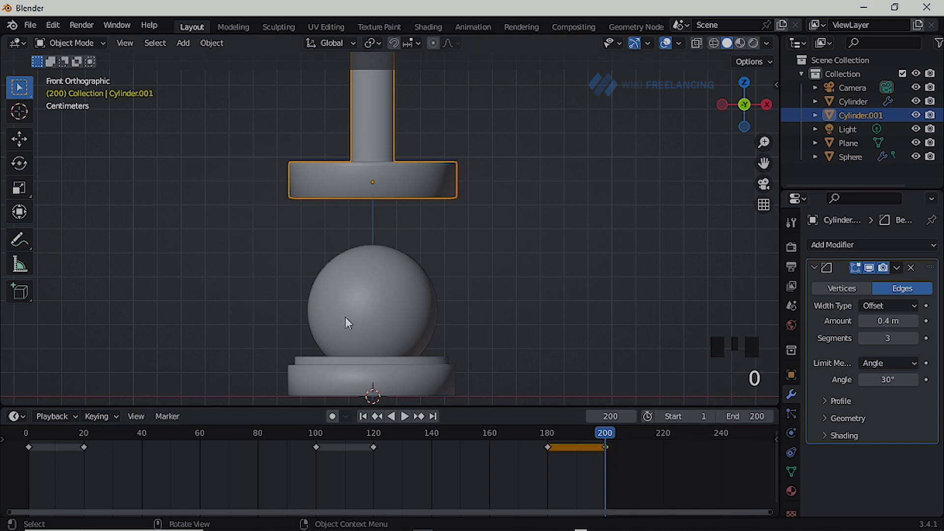
scroll(326, 310, "down", 2)
key("shift+space")
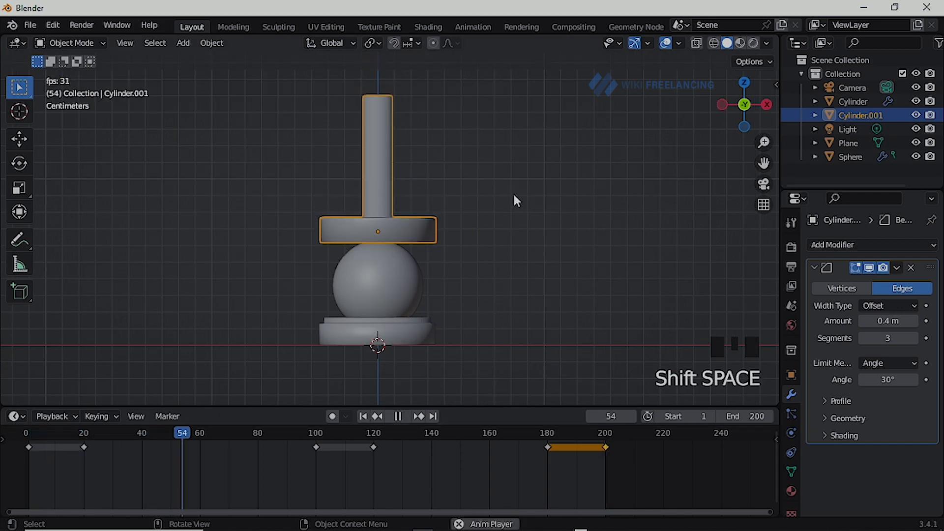
Check the press motion from a perspective angle during playback and stop the animation
middle_click_drag(513, 194, 500, 240)
scroll(400, 312, "up", 2)
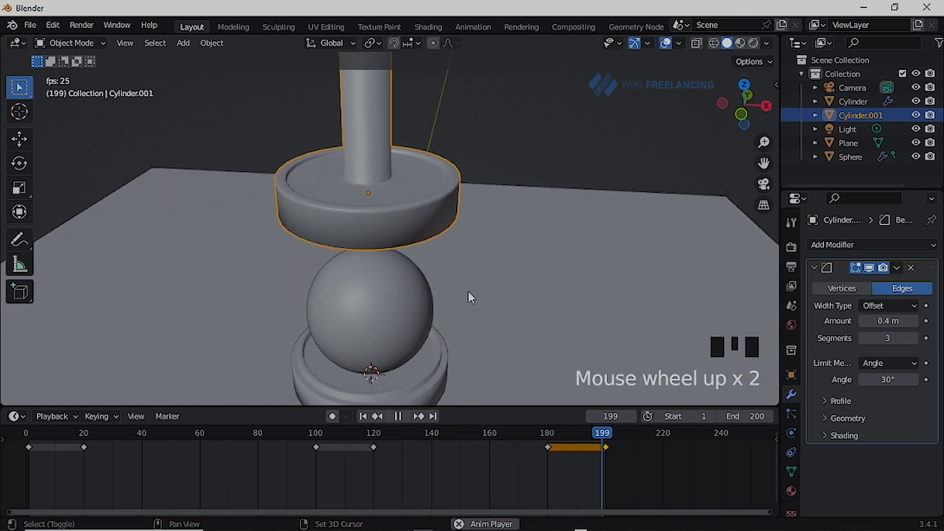
key("shift+space")
Add a Basis shape key and a second shape key to the sphere
left_click(405, 308)
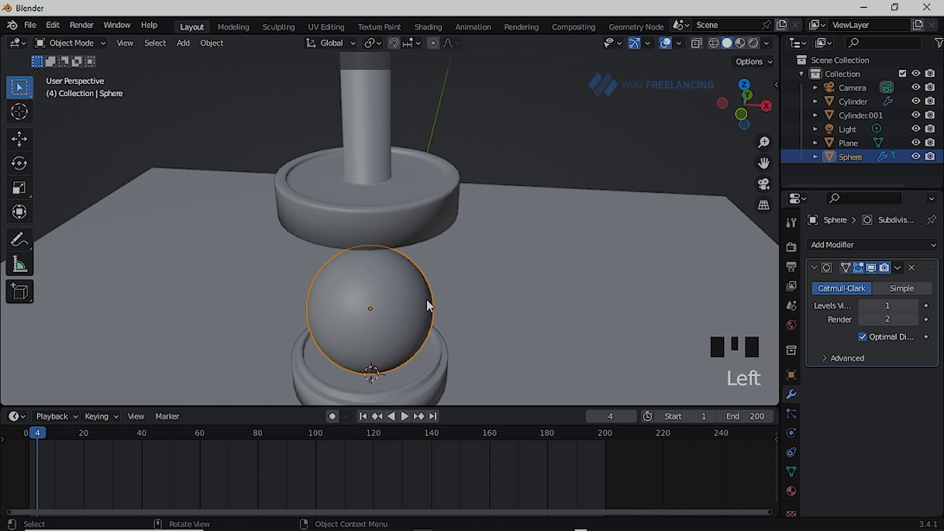
middle_click_drag(427, 301, 443, 266)
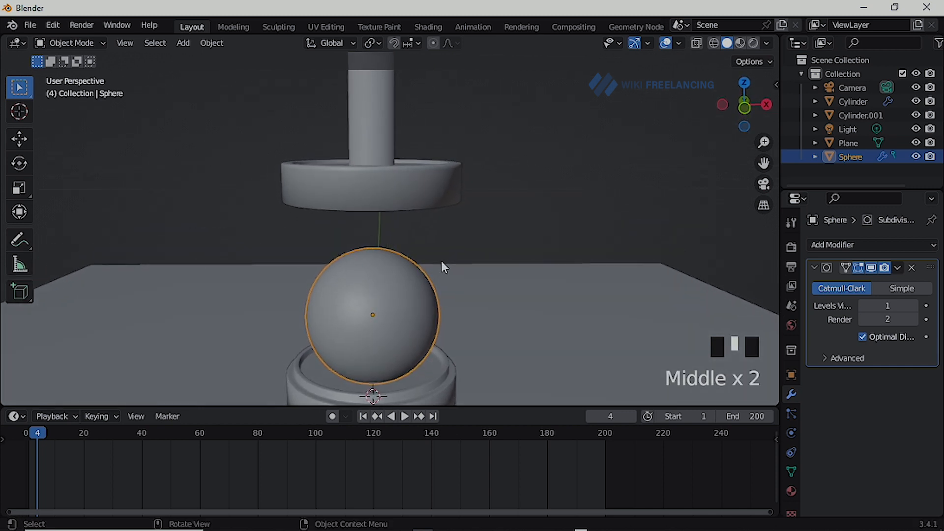
left_click(792, 471)
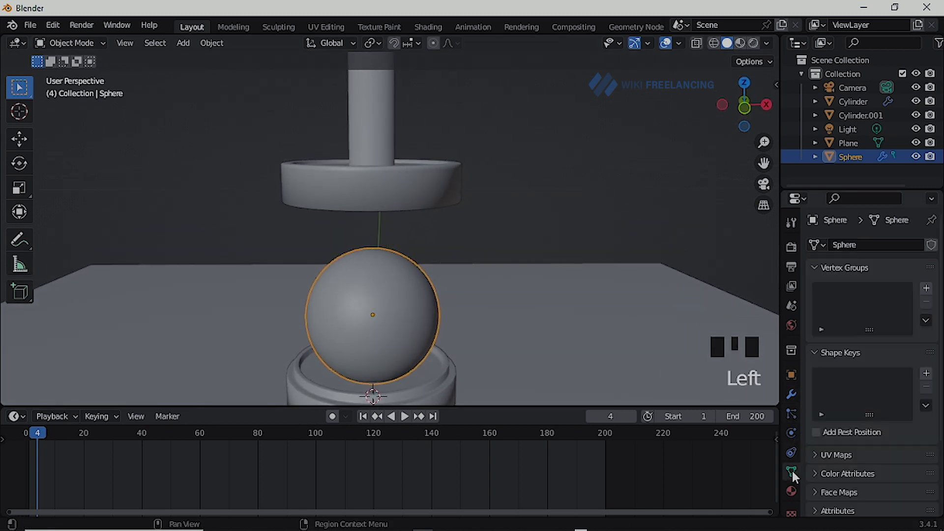
left_click(926, 375)
left_click(927, 374)
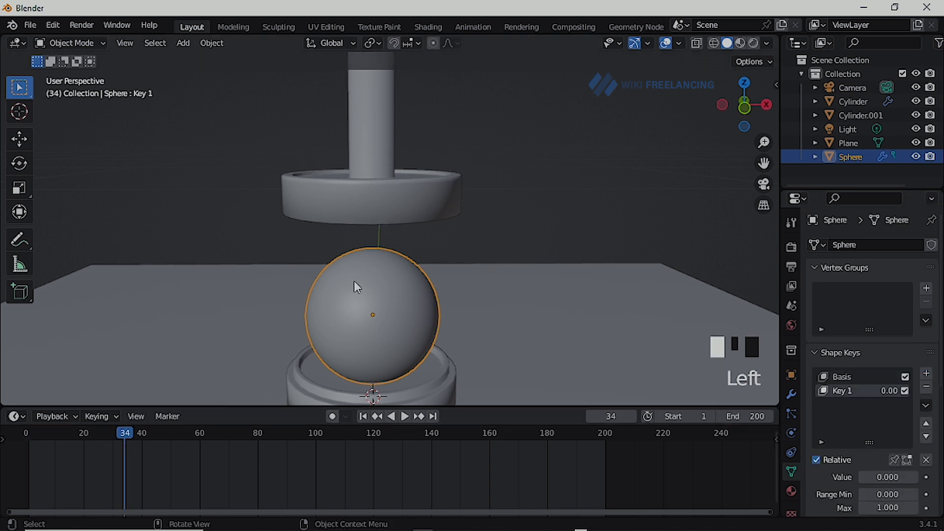
Open the sphere's second shape key for vertex editing and enable proportional editing
key("Tab")
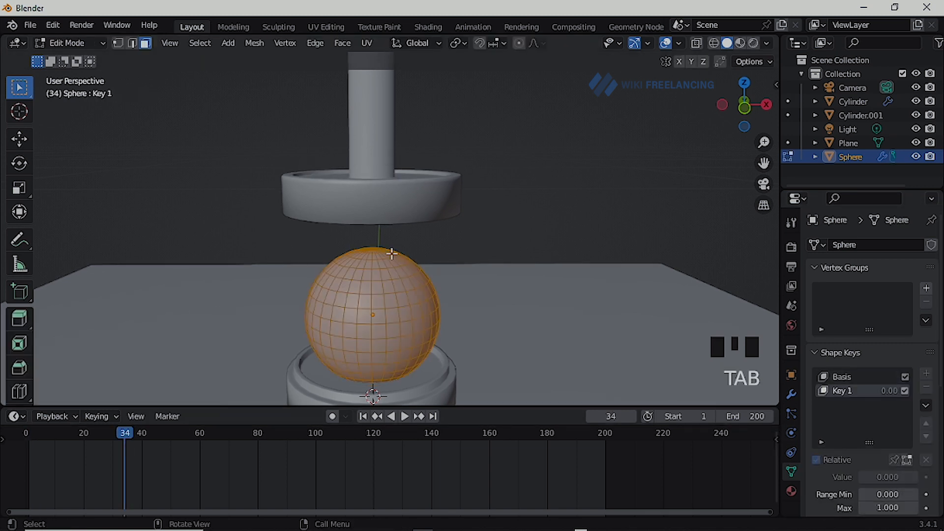
scroll(375, 291, "up", 3)
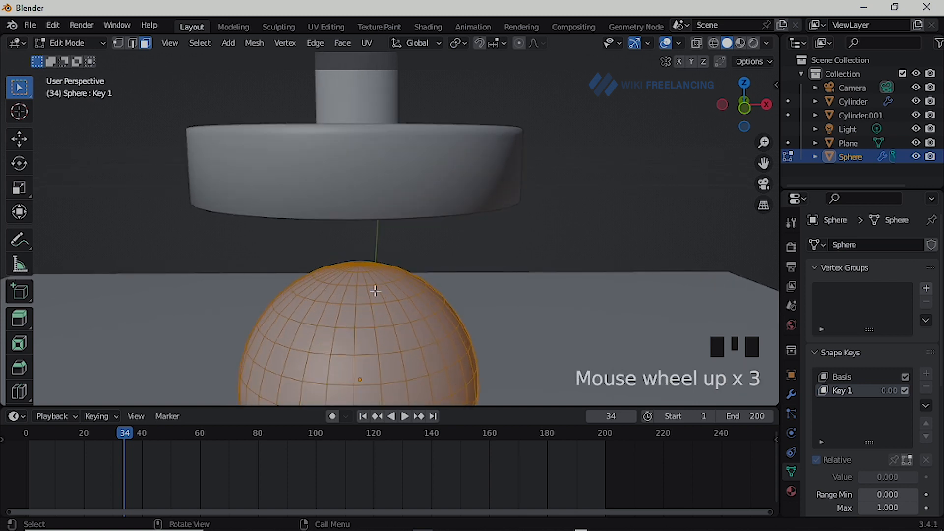
key("1")
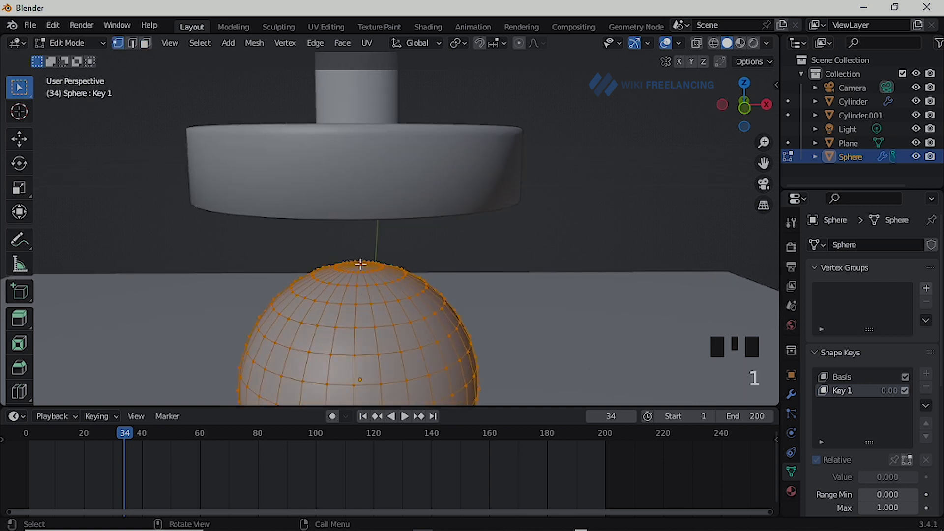
scroll(364, 269, "down", 2)
middle_click_drag(380, 182, 399, 213, "shift")
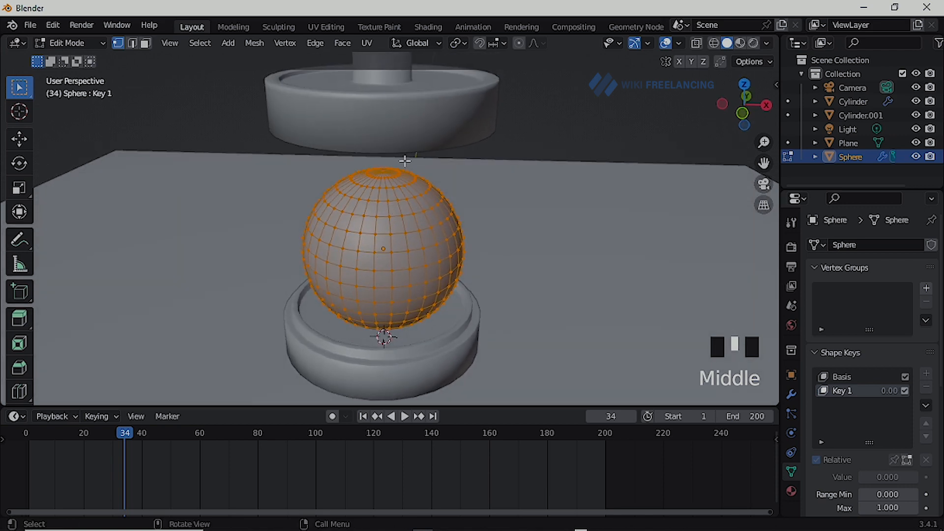
left_click(519, 43)
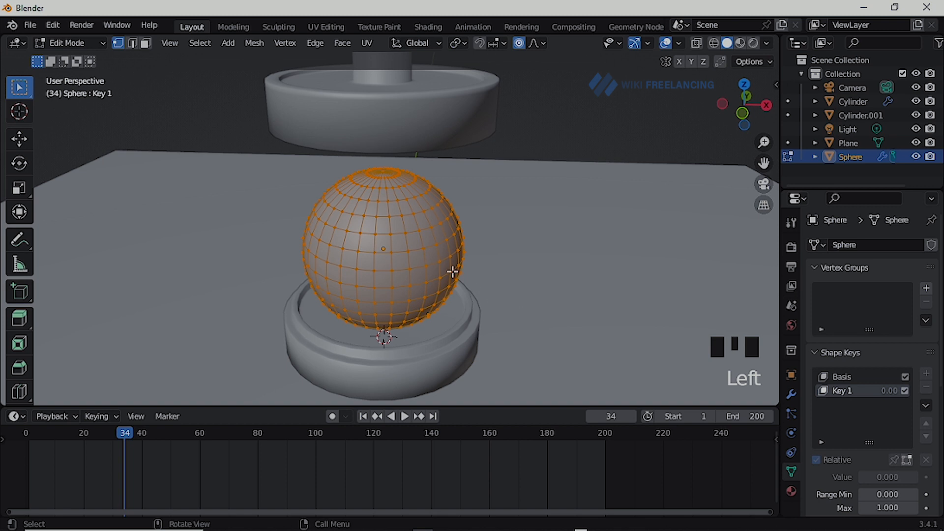
Move the sphere's top pole vertex down about 0.0302 m along Z with a smooth proportional size of about 0.073
left_click(383, 171)
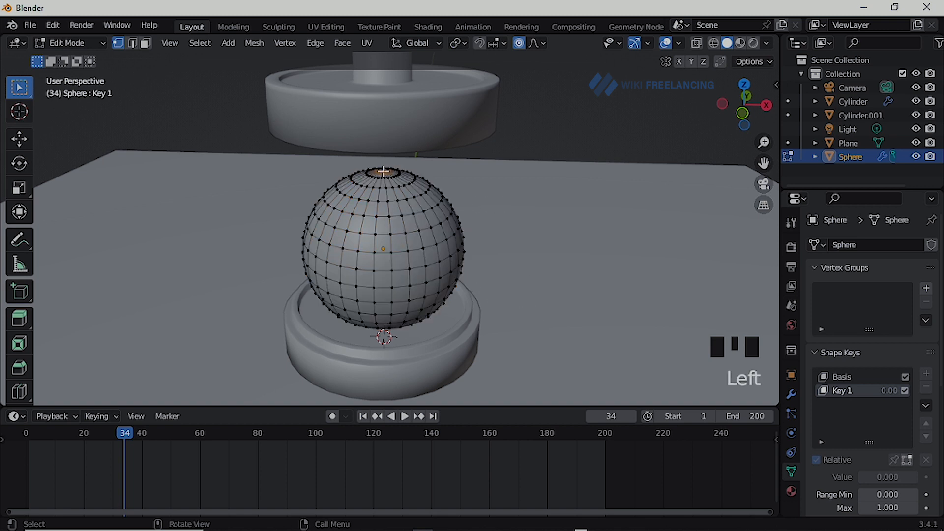
left_click(383, 171)
scroll(585, 255, "down", 1)
key("g")
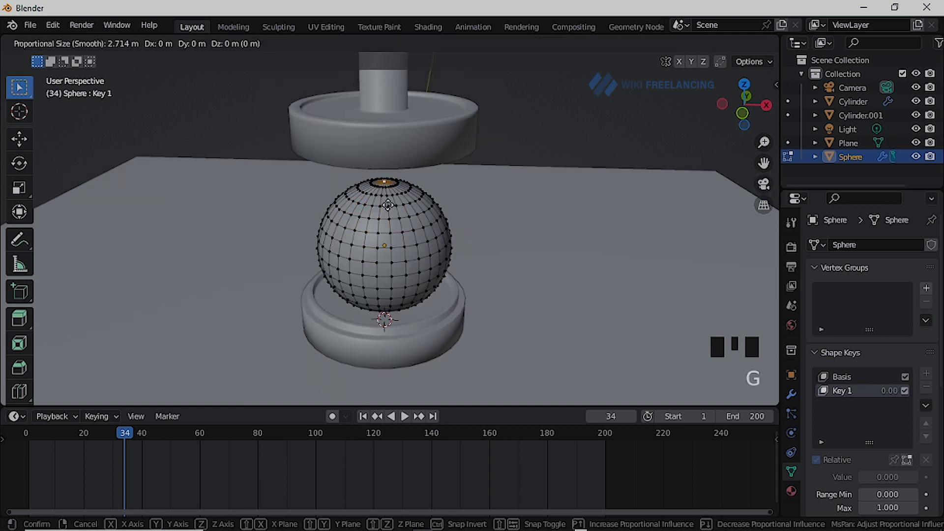
scroll(388, 205, "up", 16)
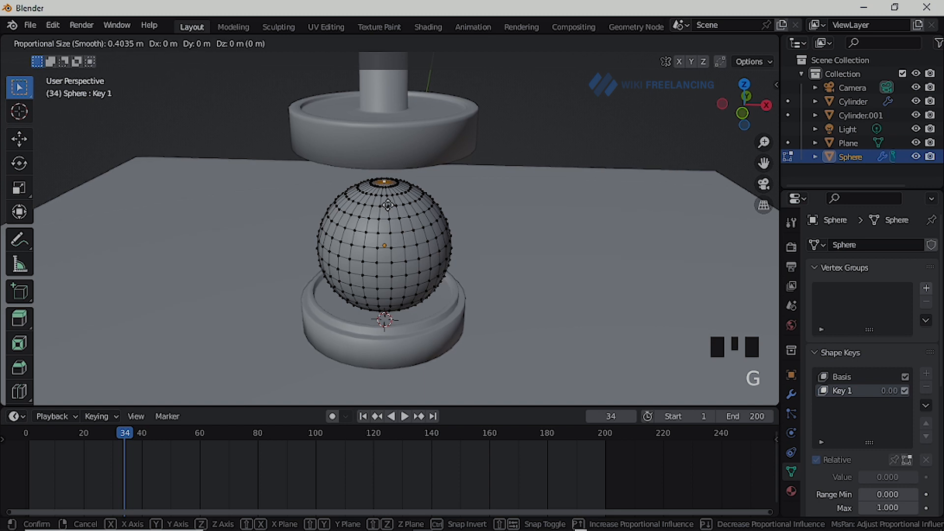
scroll(388, 206, "up", 16)
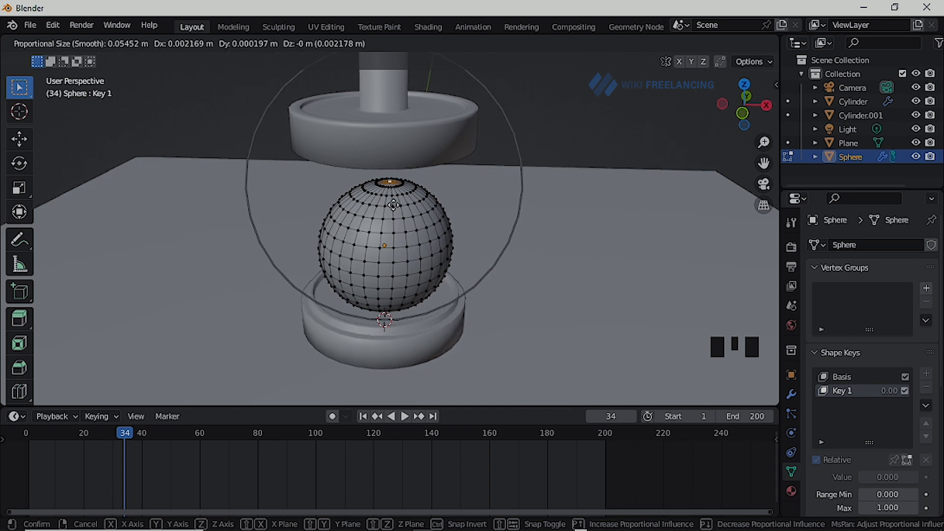
scroll(393, 205, "up", 1)
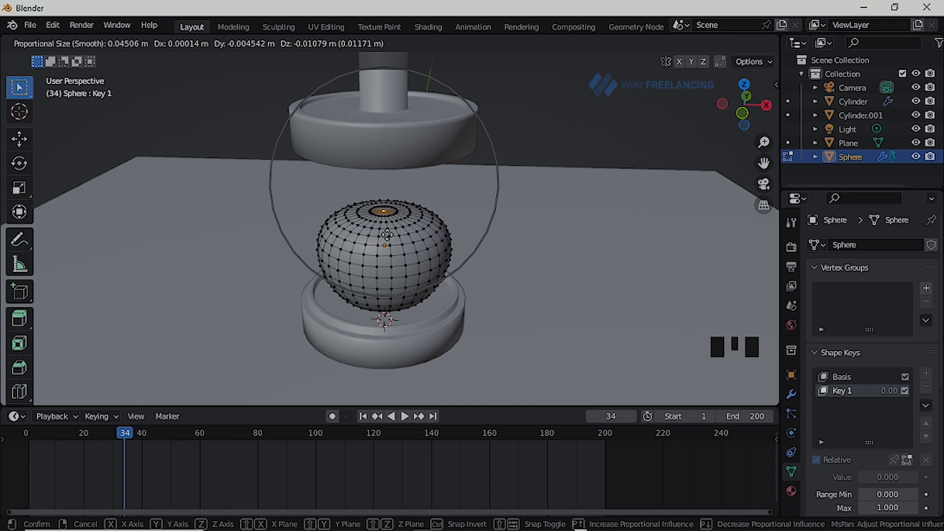
key("z")
scroll(384, 260, "down", 5)
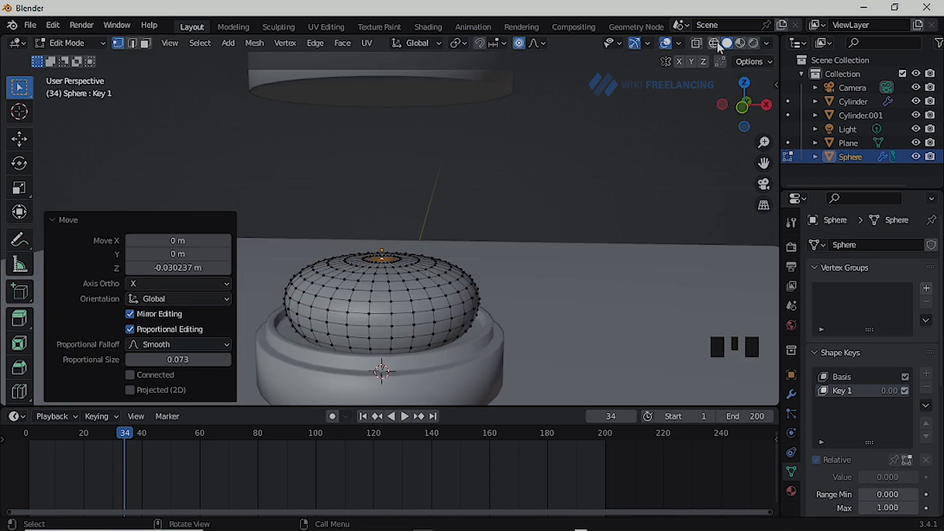
In wireframe shading, move the sphere's bottom pole vertex up about 0.0092 m along Z with a proportional size of about 0.041
left_click(713, 44)
scroll(437, 285, "up", 1)
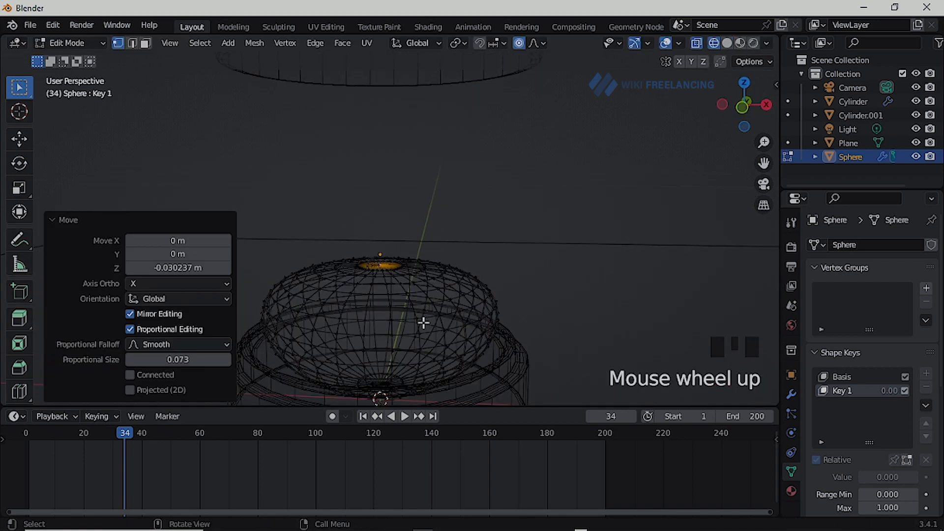
middle_click_drag(425, 322, 432, 247)
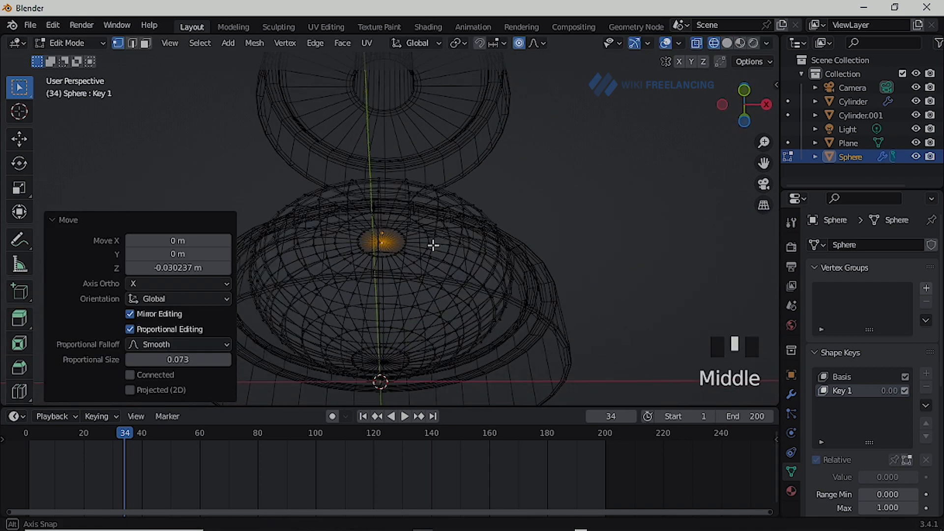
left_click(380, 364)
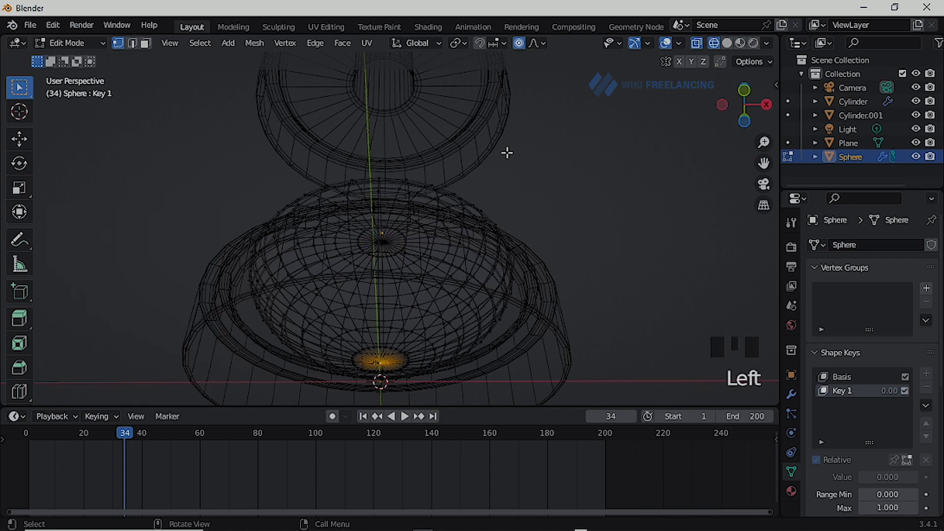
middle_click_drag(507, 153, 506, 279)
scroll(531, 331, "up", 1)
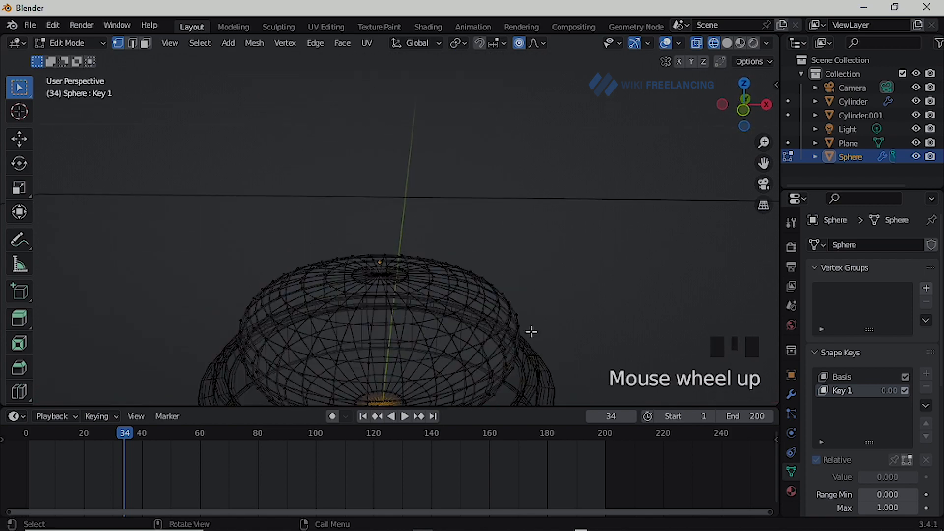
key("g")
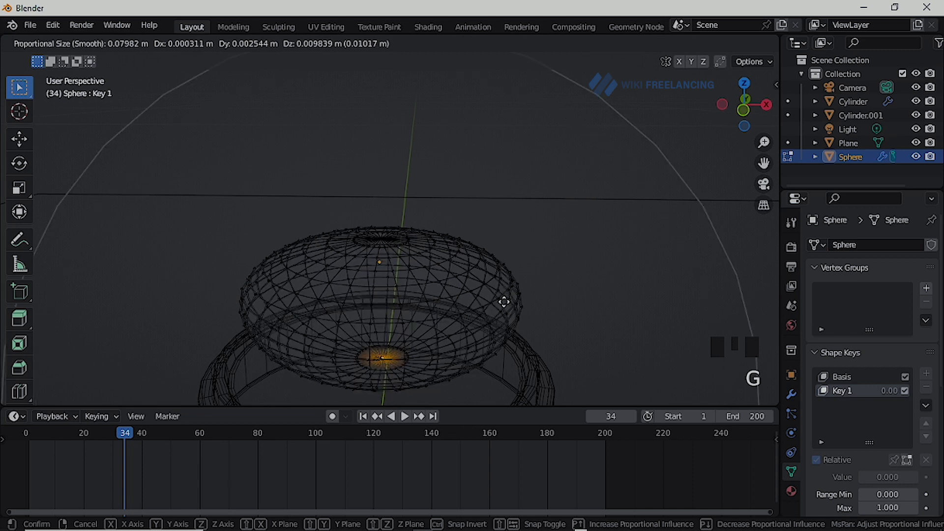
scroll(504, 300, "up", 10)
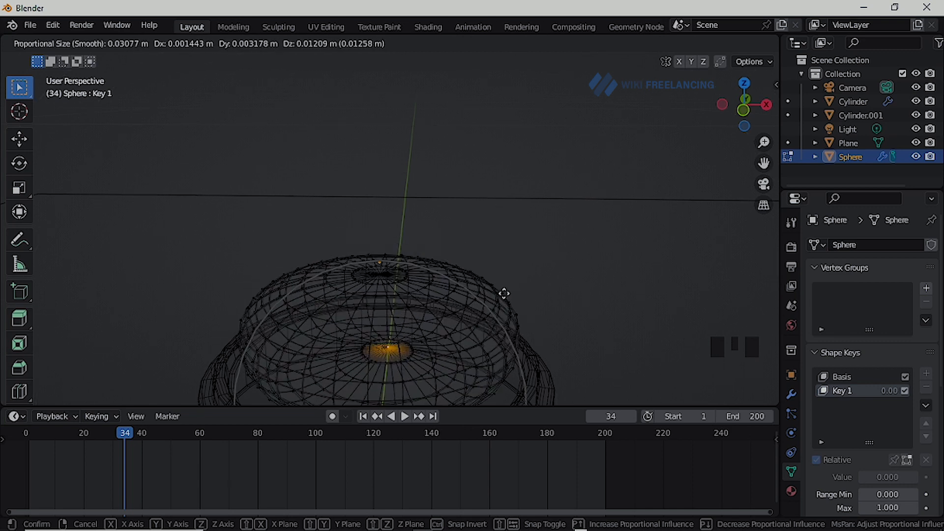
key("z")
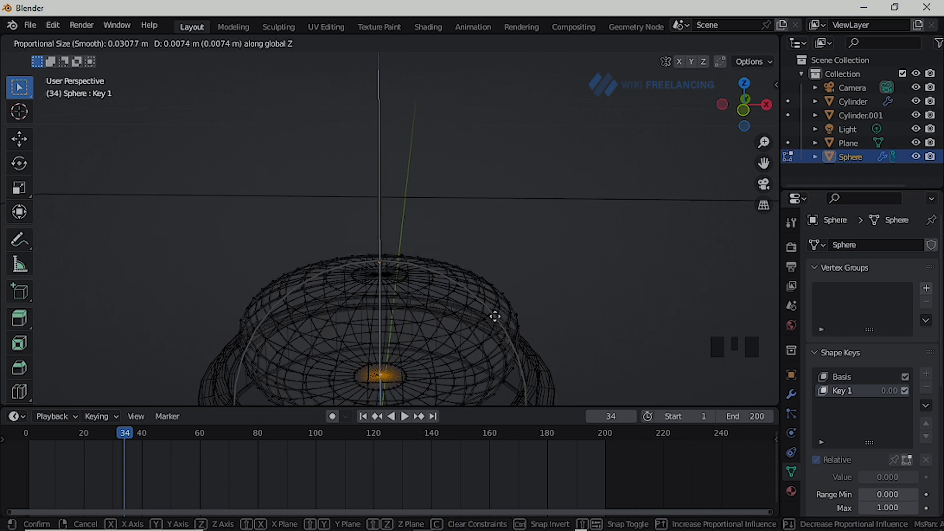
scroll(495, 314, "down", 3)
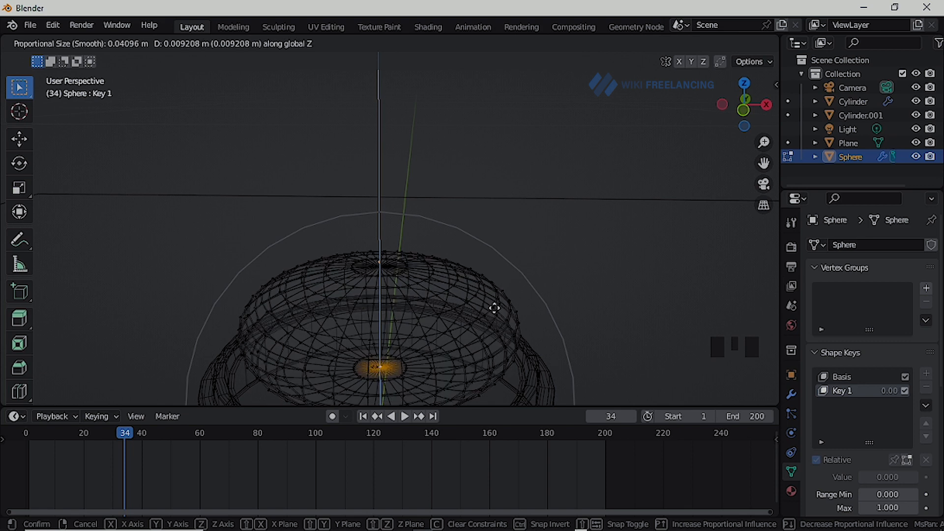
left_click(494, 308)
Select the sphere's whole mesh and raise it about 0.0139 m along Z above the base
middle_click_drag(488, 276, 495, 232)
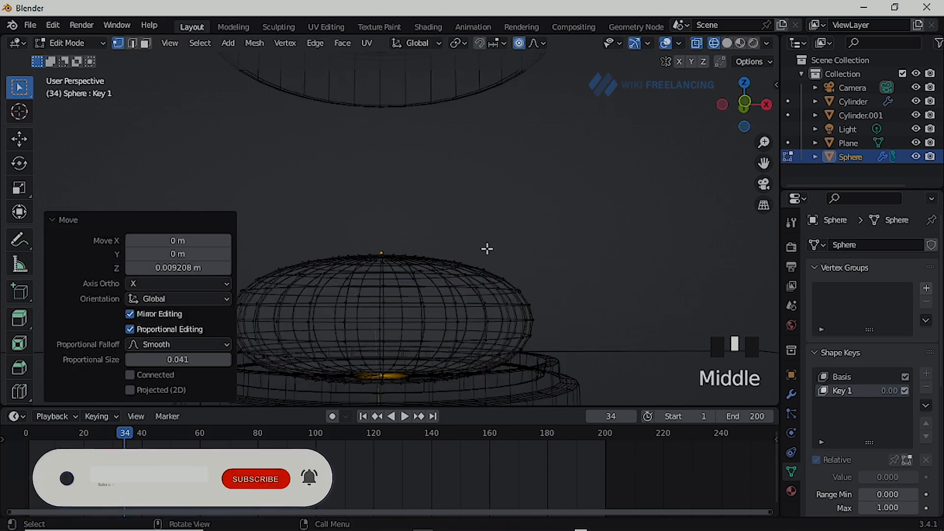
key("a")
key("g")
key("z")
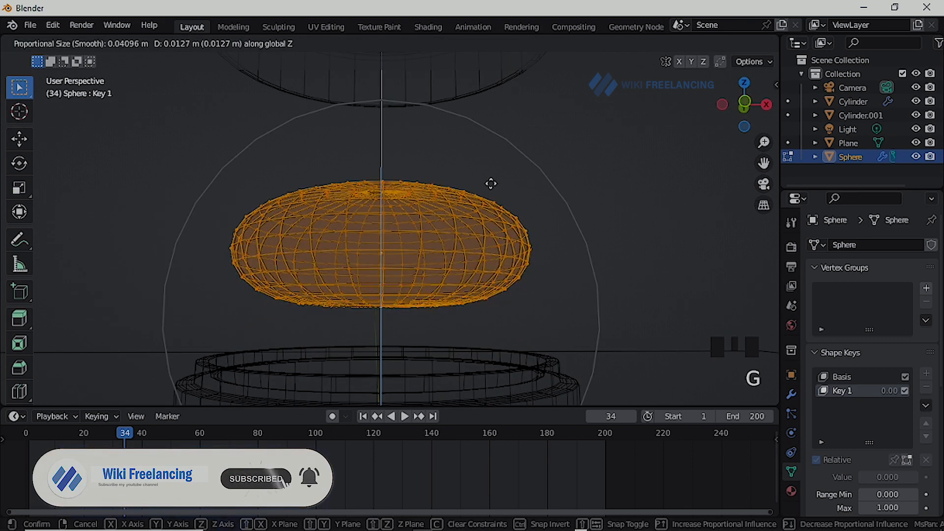
left_click(490, 177)
Flatten the whole sphere mesh to about 0.51 along Z and enlarge it uniformly by about 1.427
middle_click_drag(464, 217, 487, 269)
key("s")
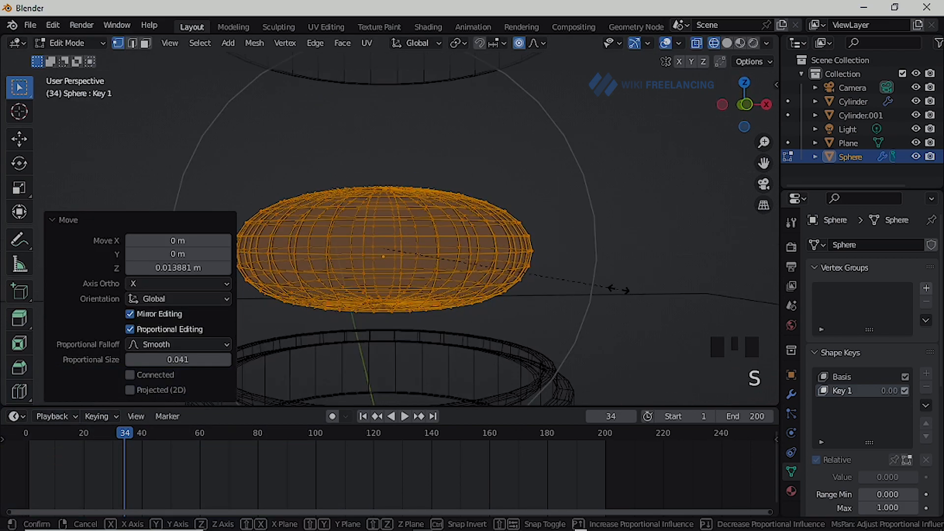
key("z")
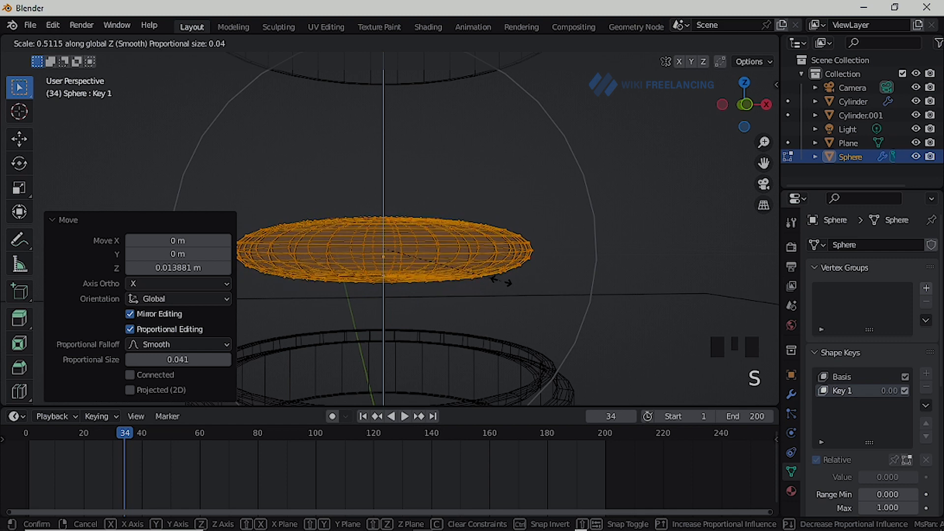
left_click(504, 278)
key("s")
left_click(570, 287)
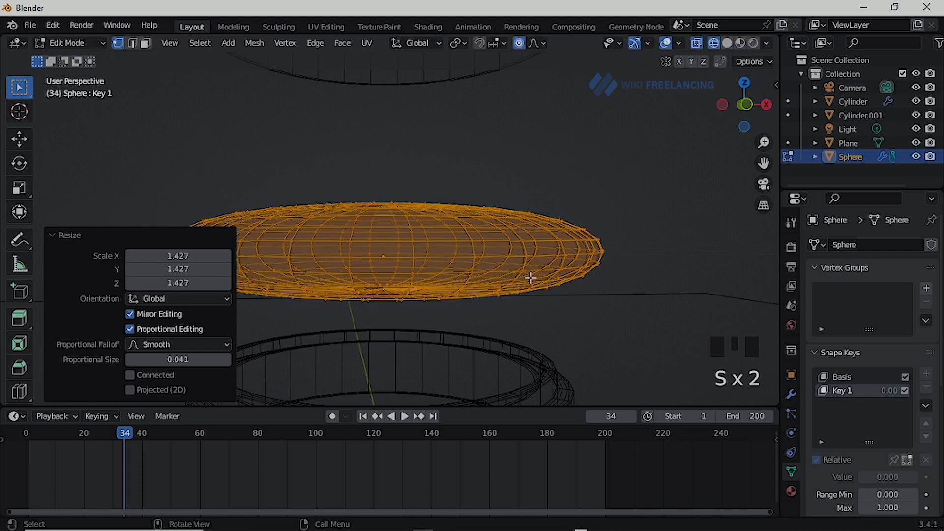
Return to solid shading and scale the flattened mesh along Z to about 0.867
scroll(494, 251, "down", 3)
middle_click_drag(504, 241, 503, 285)
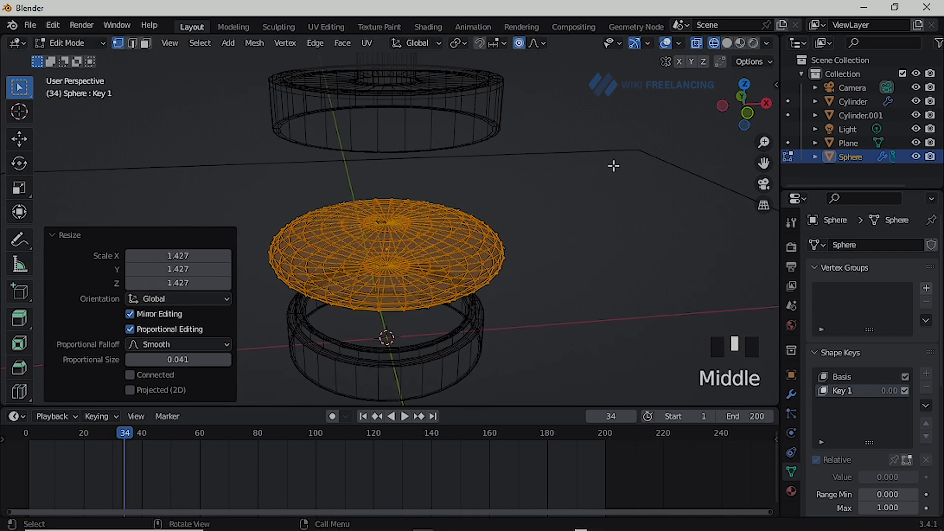
left_click(726, 43)
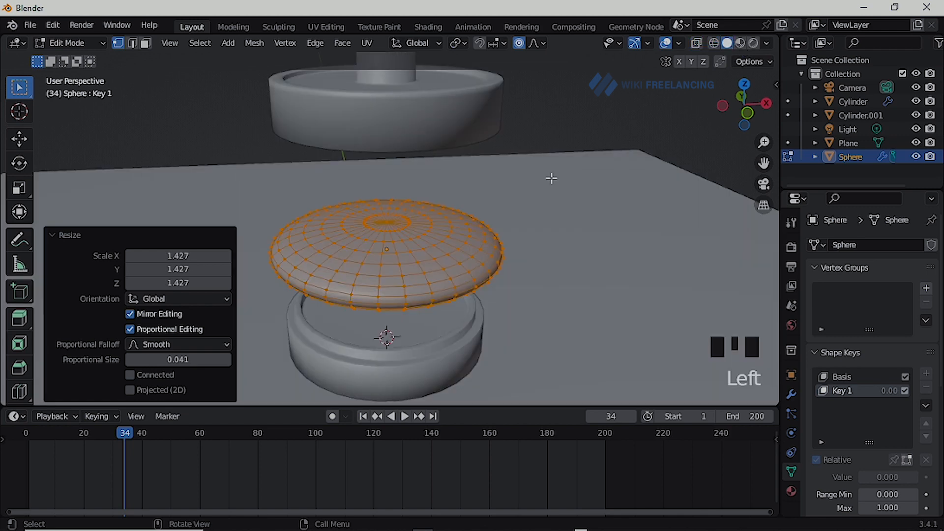
middle_click_drag(460, 286, 472, 239)
scroll(535, 279, "down", 4)
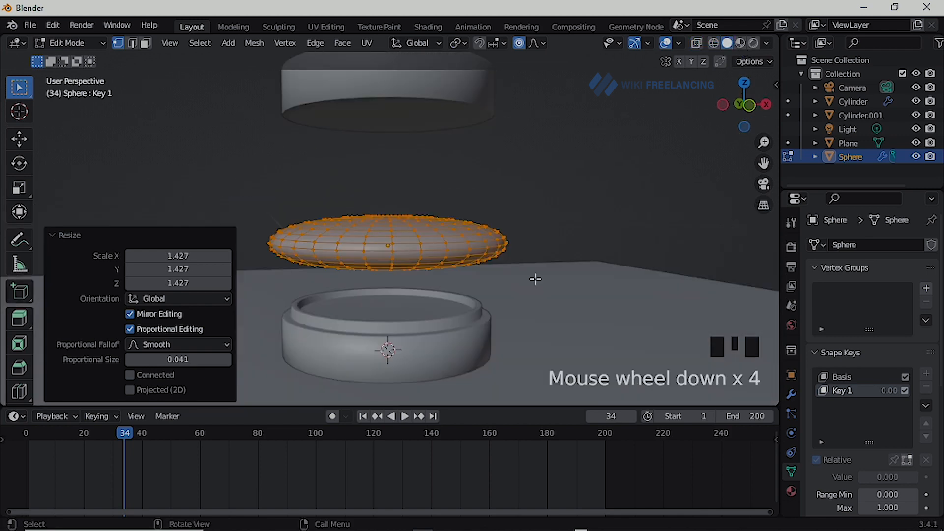
key("s")
key("z")
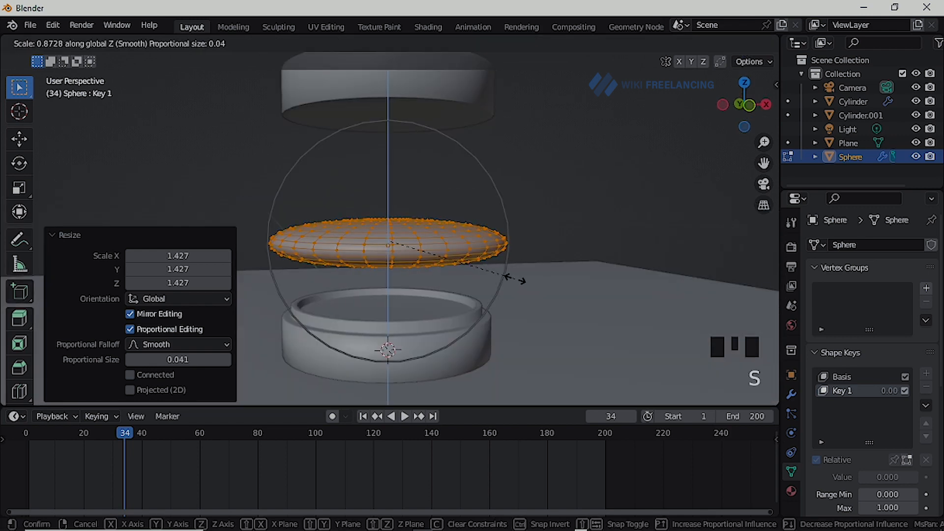
left_click(522, 280)
Raise the edge loop on the flattened sphere's upper side about 0.00118 m along Z, with a proportional size of about 0.004
scroll(396, 278, "up", 5)
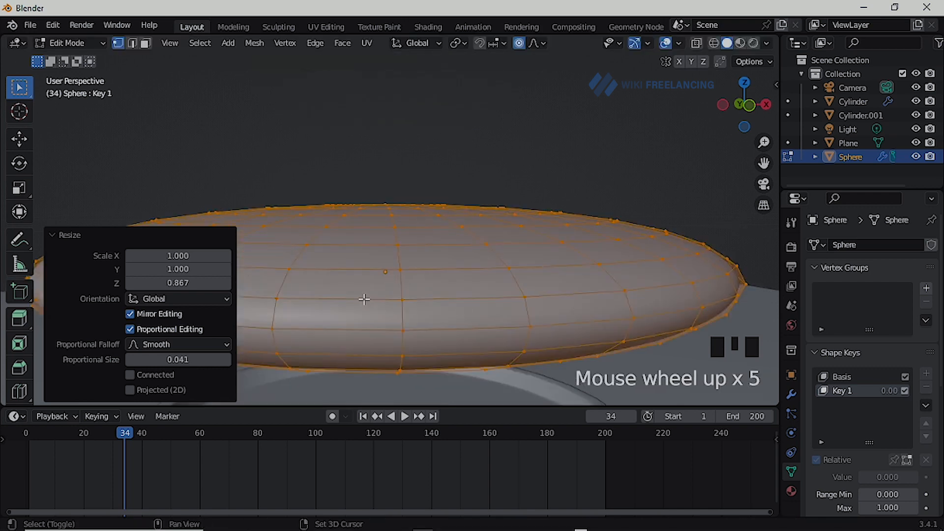
left_click(338, 266)
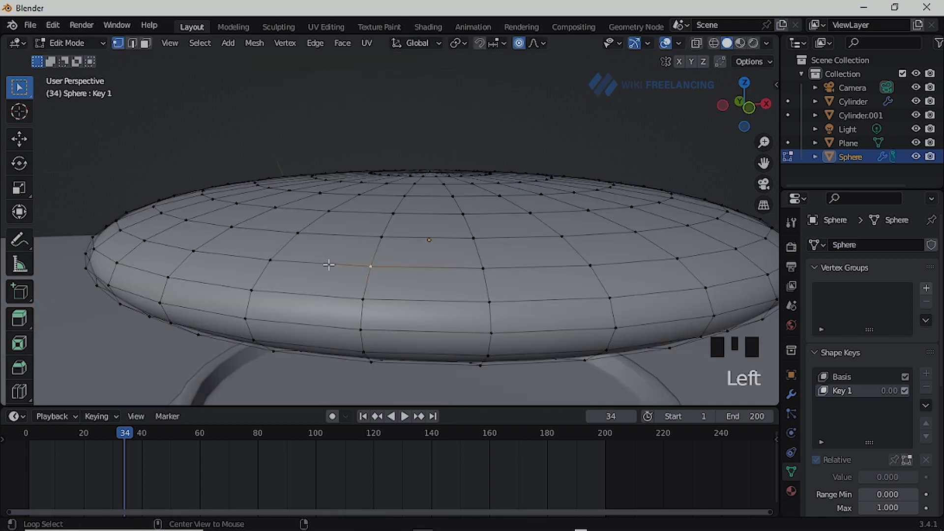
left_click(330, 265, "alt")
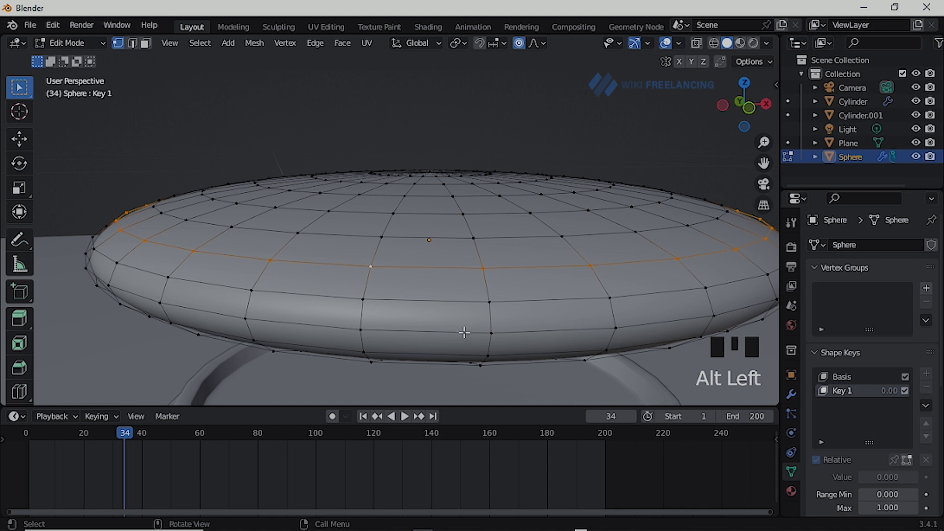
key("g")
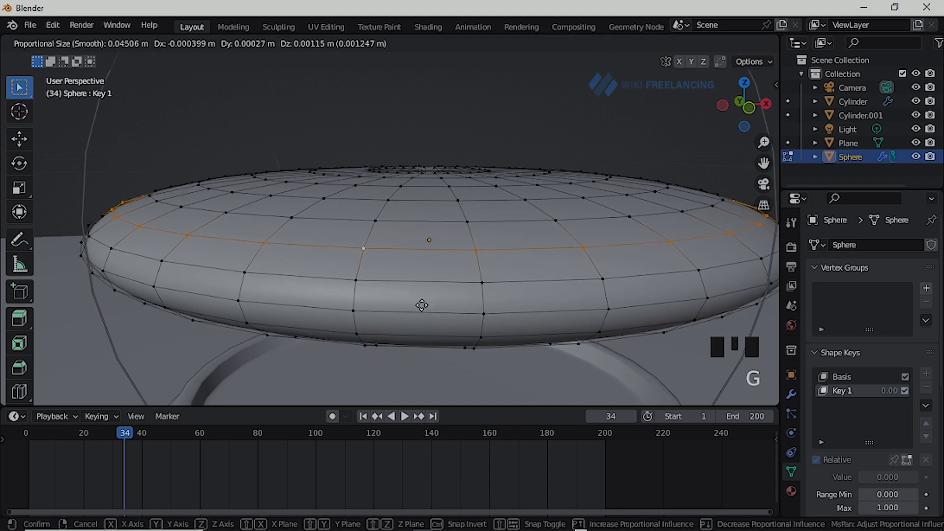
scroll(421, 305, "up", 20)
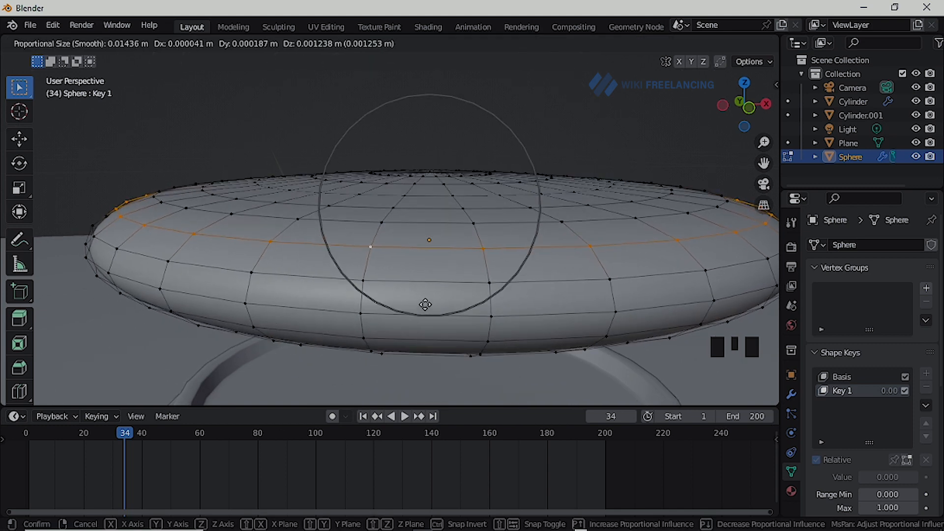
key("z")
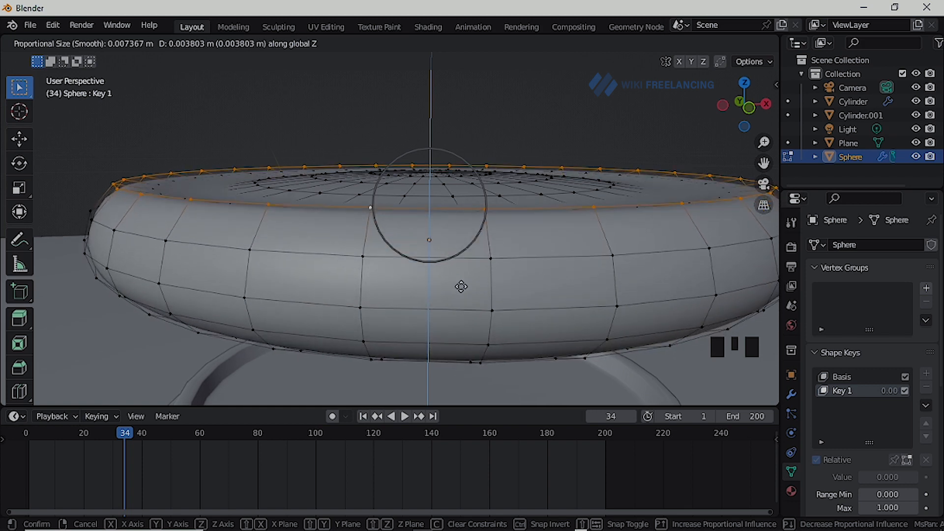
scroll(462, 289, "up", 6)
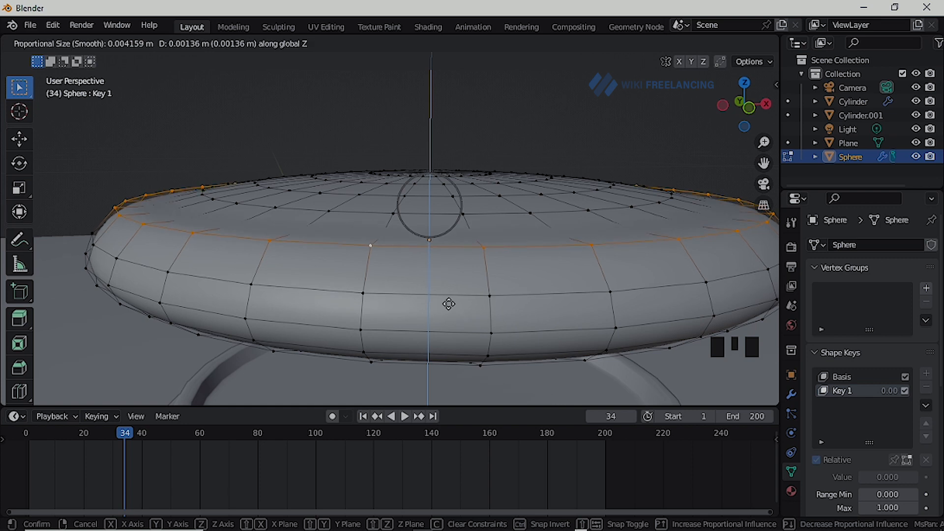
left_click(452, 305)
Select the edge loop around the flattened sphere's lower side and move it down about 0.000637 m along Z
middle_click_drag(453, 305, 457, 267)
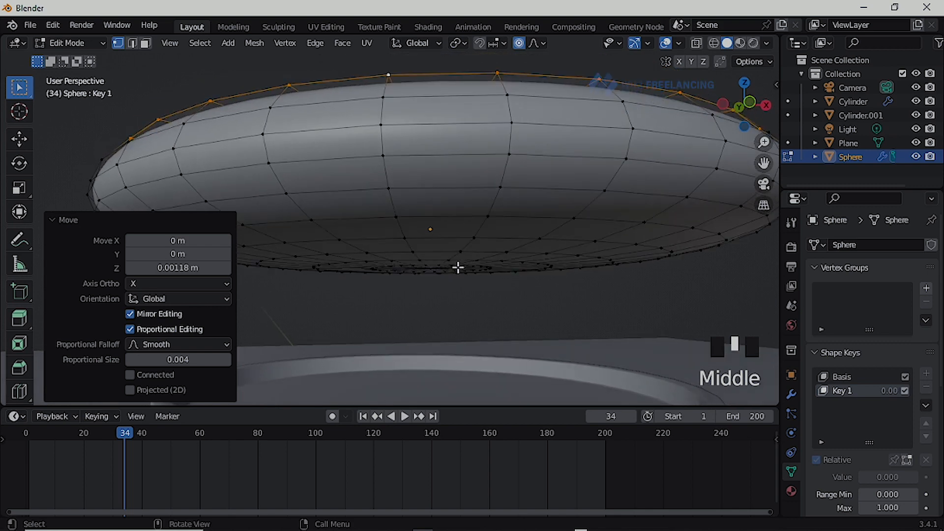
left_click(430, 155, "alt")
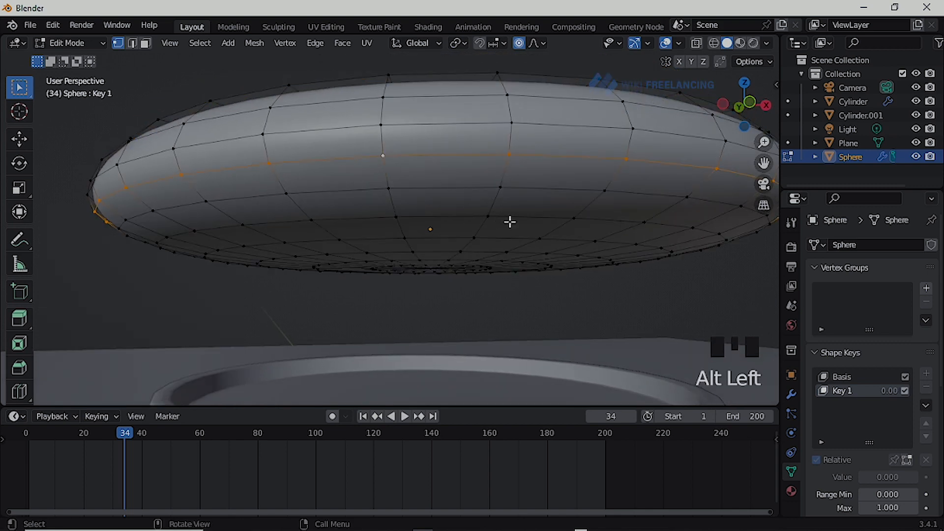
key("g")
key("z")
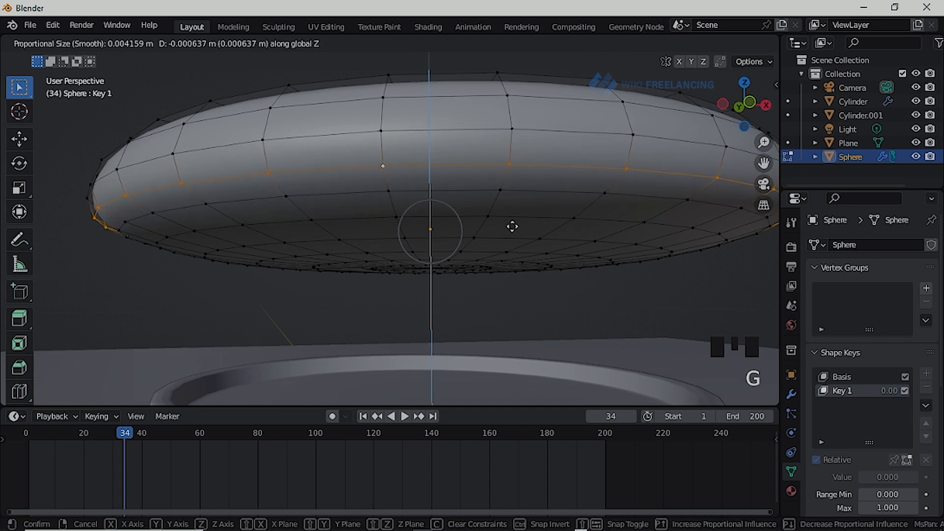
left_click(512, 227)
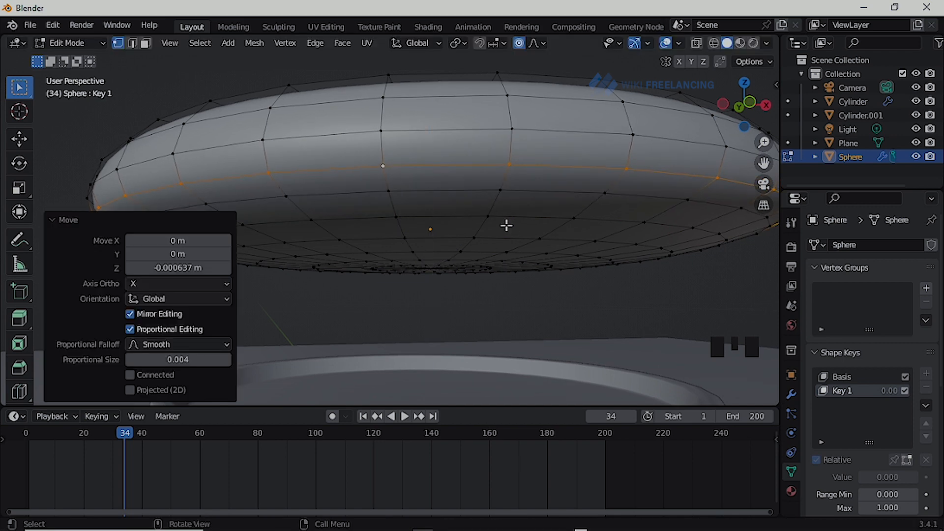
Lower the whole flattened mesh about 0.0159 m along Z onto the base in front view, and return to Object Mode
scroll(506, 226, "down", 2)
middle_click_drag(489, 218, 482, 305)
scroll(471, 296, "down", 1)
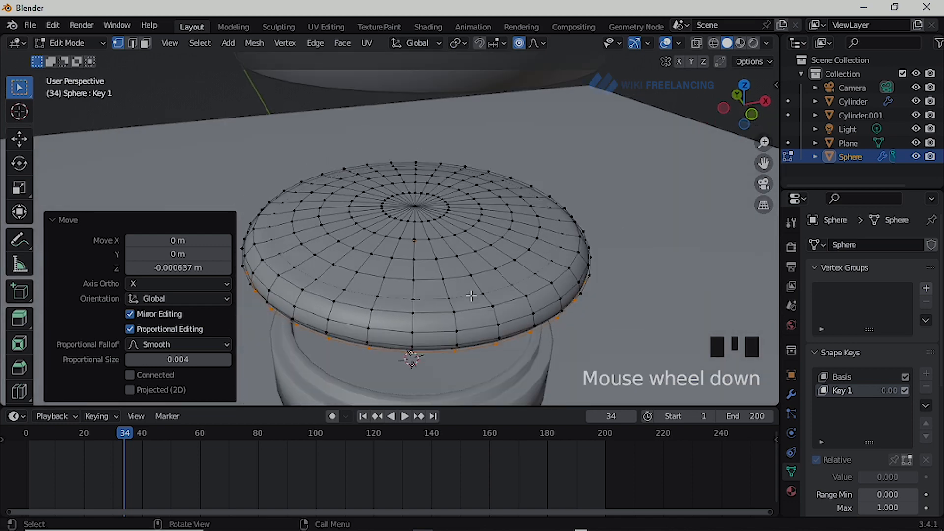
scroll(486, 264, "down", 1)
key("a")
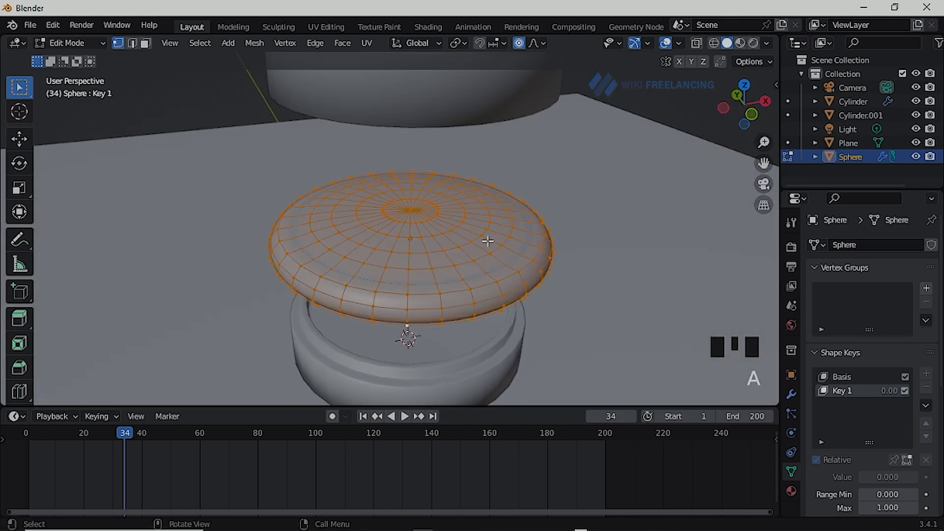
key("KP_1")
key("g")
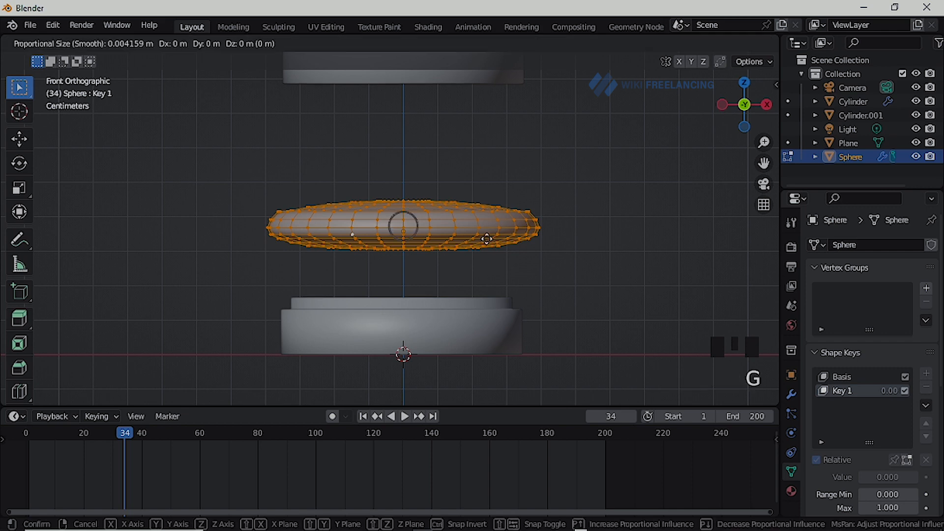
key("z")
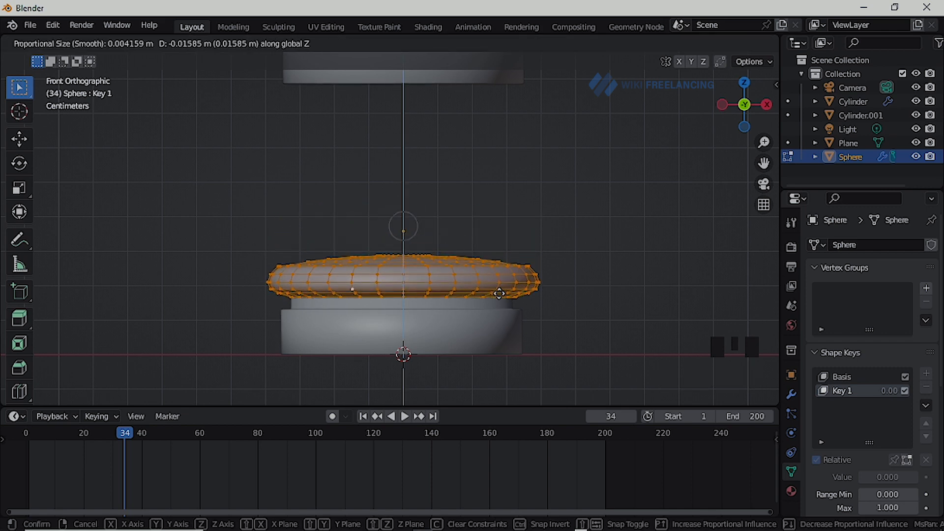
left_click(497, 294)
key("Tab")
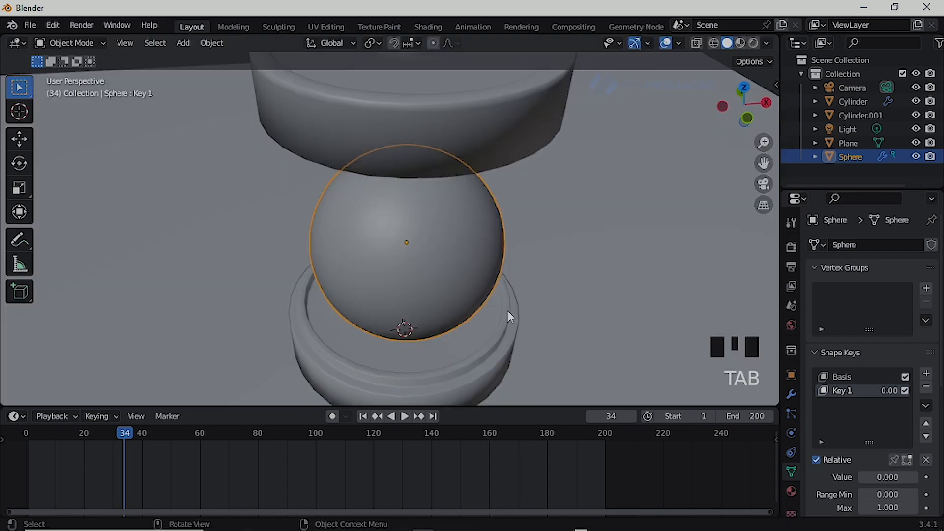
Test the Key 1 shape key at value 1.000 on frame 27, and reset its value to 0.000 at frame 1
middle_click_drag(507, 311, 505, 315)
scroll(435, 248, "down", 3)
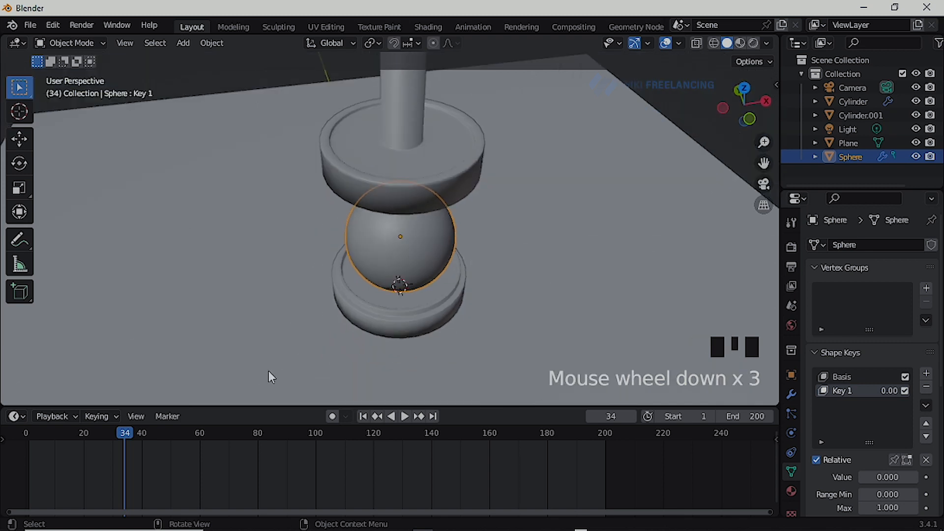
left_click(104, 434)
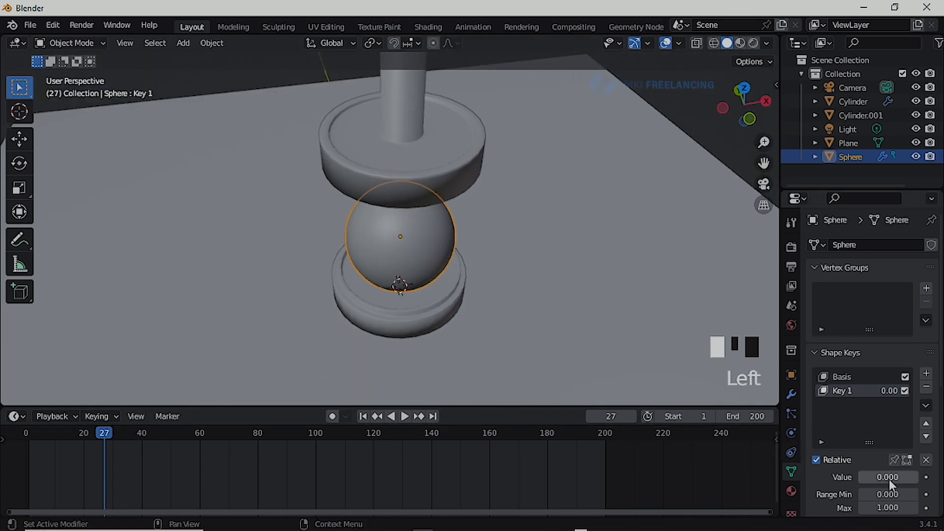
left_click_drag(889, 479, 934, 479)
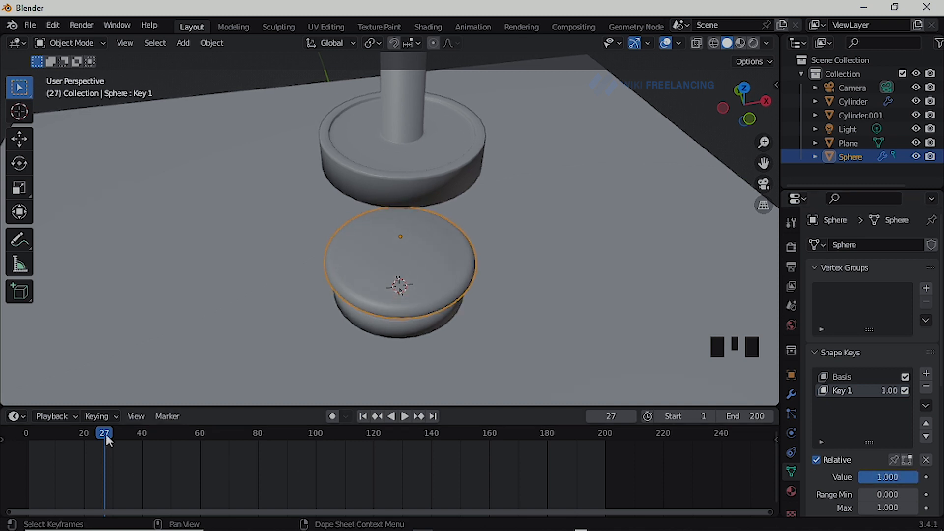
left_click_drag(105, 433, 29, 438)
key("KP_1")
left_click_drag(876, 484, 856, 483)
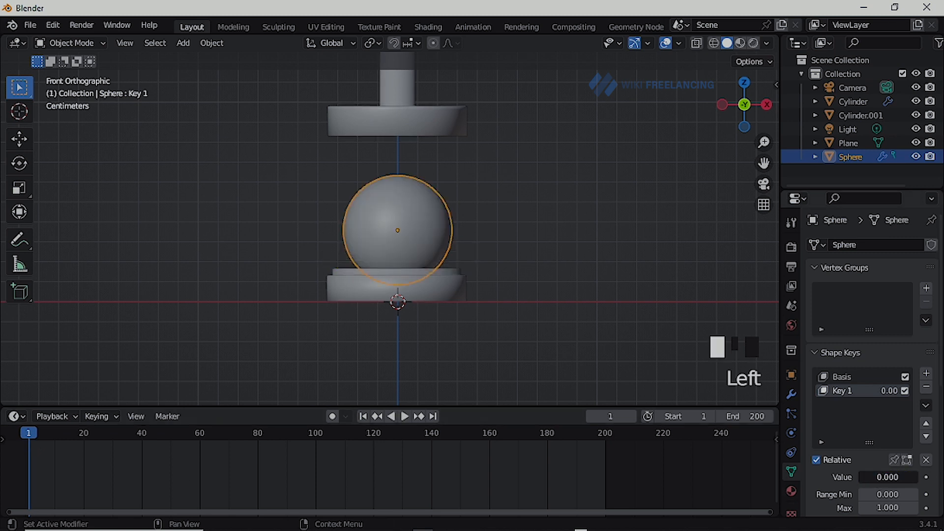
Go to frame 56, where the upper disc reaches the ball, and keyframe the Key 1 value at 0.000
scroll(120, 460, "down", 2)
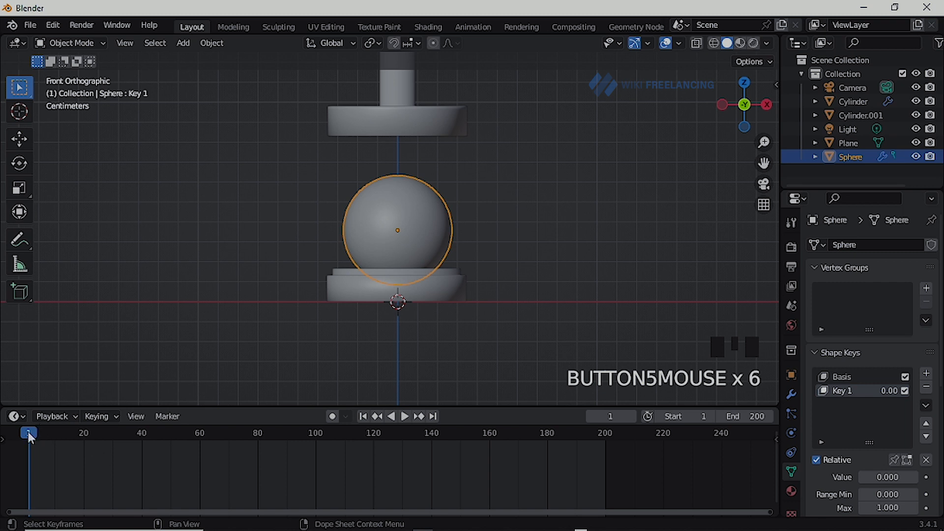
left_click_drag(28, 433, 188, 436)
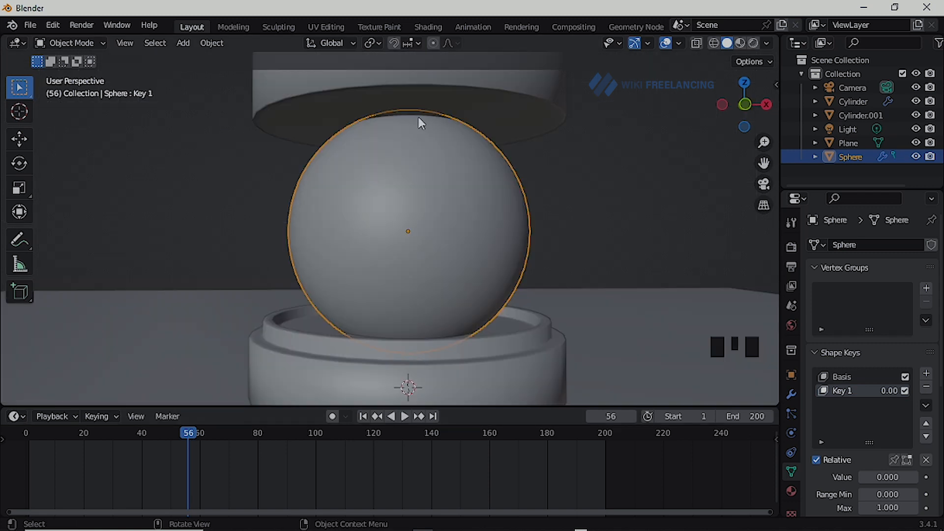
middle_click_drag(418, 117, 398, 167)
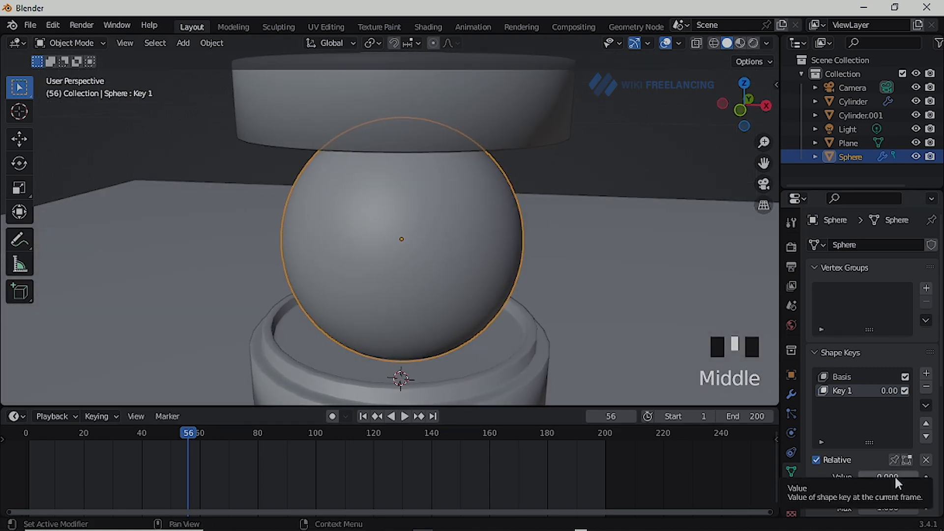
key("i")
At frame 100, set the Key 1 value to 1.000 and insert a keyframe for it
key("space")
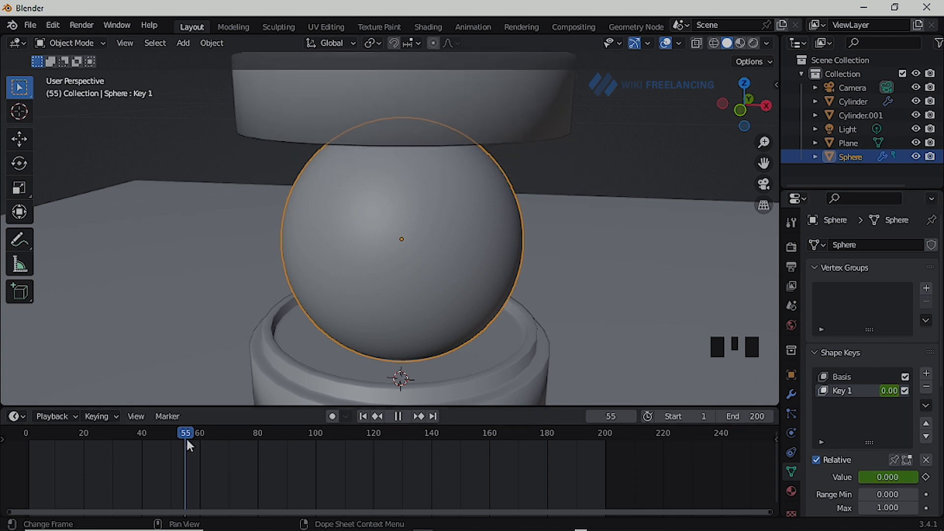
left_click_drag(276, 440, 317, 442)
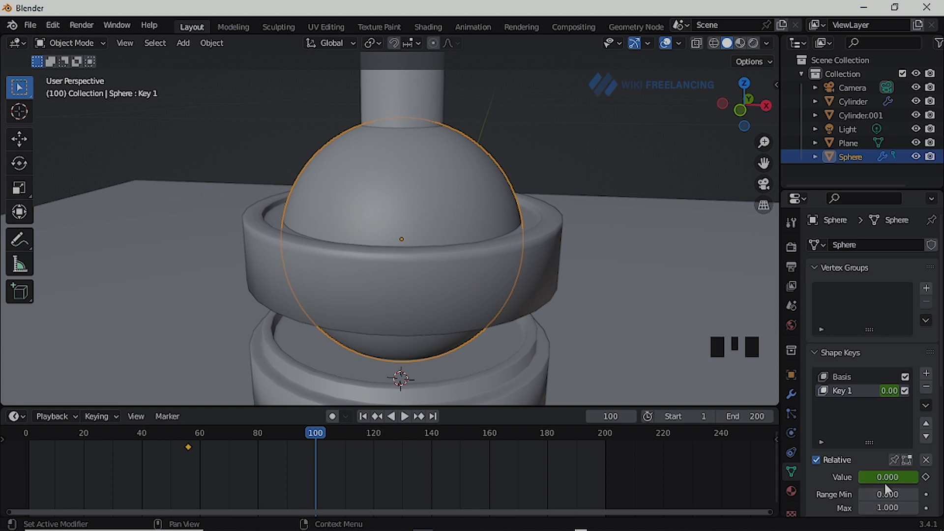
left_click_drag(893, 477, 917, 477)
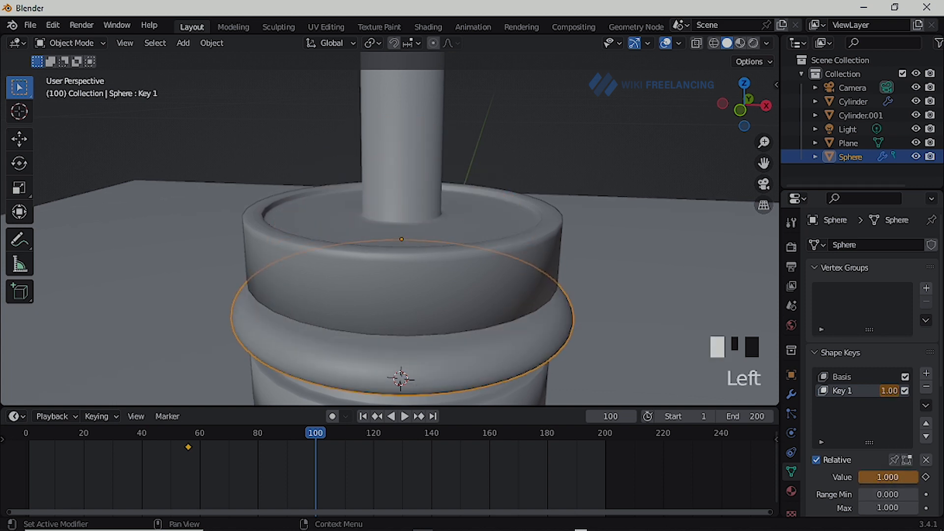
middle_click_drag(456, 340, 445, 315)
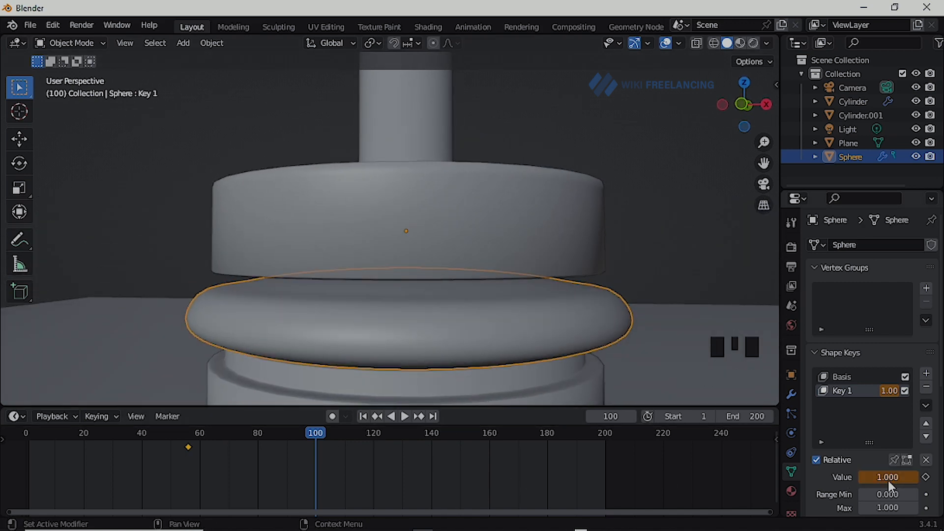
key("i")
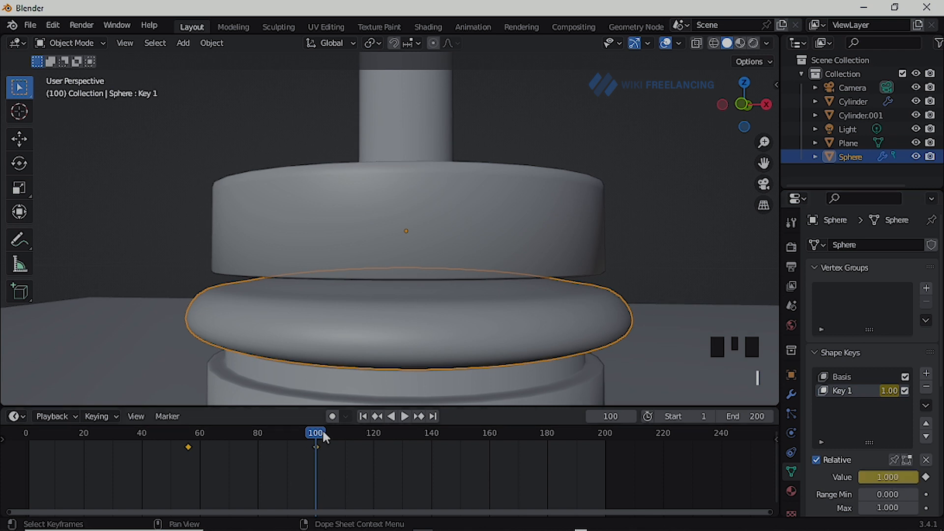
Play the squash animation from about frame 49 to frame 115 and examine the contact between the disc and the ball
left_click_drag(323, 428, 166, 443)
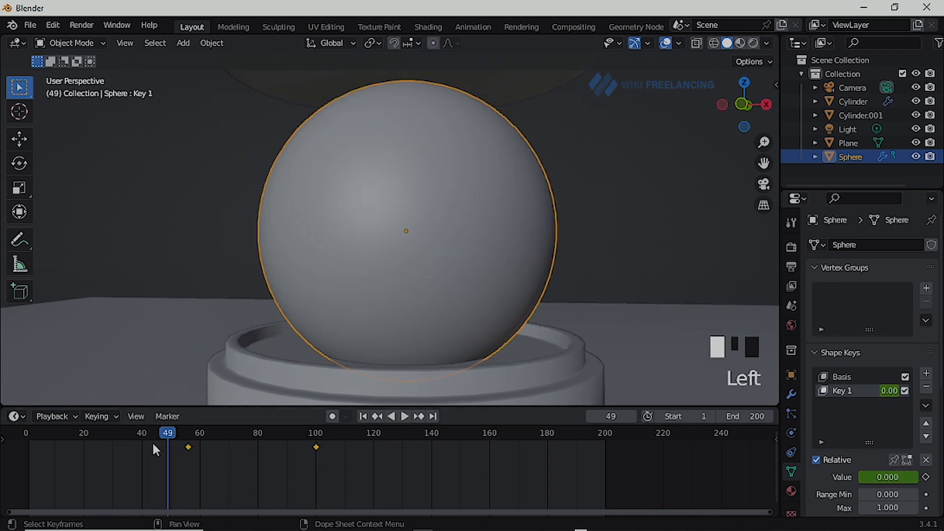
key("shift+space")
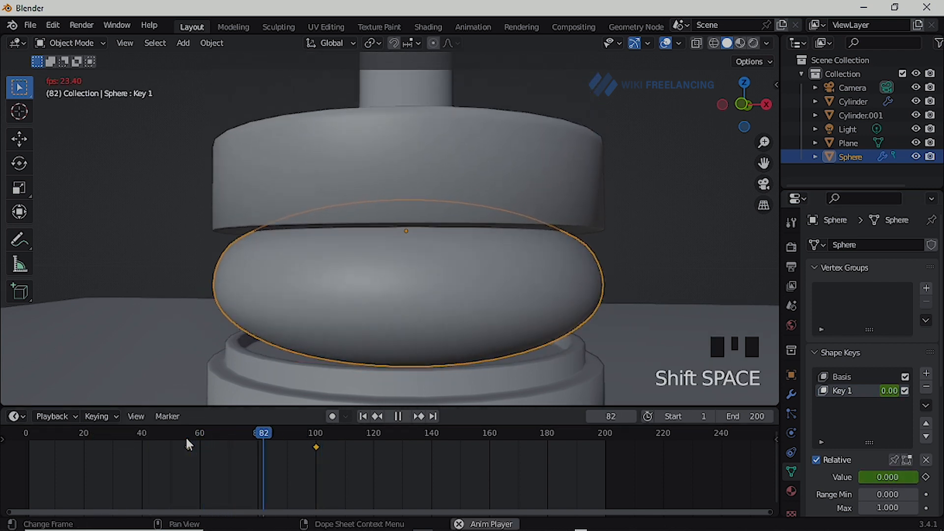
key("shift+space")
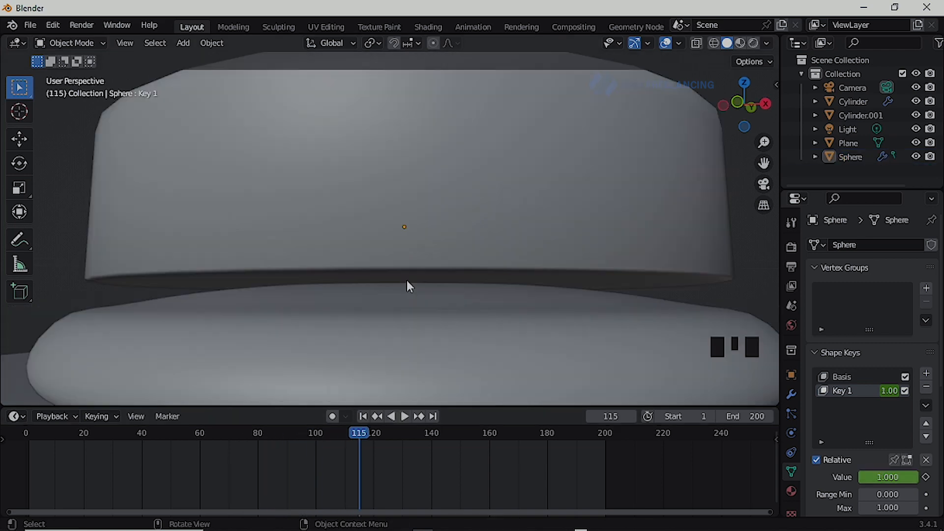
scroll(407, 283, "down", 3)
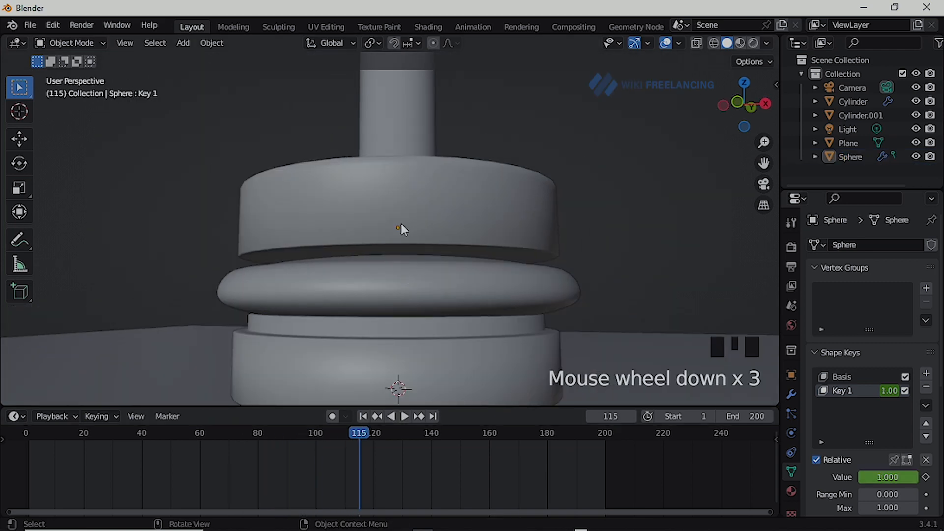
middle_click_drag(402, 230, 394, 300)
Select the upper disc and delete its keyframes at frames 100 and 120
left_click(356, 436)
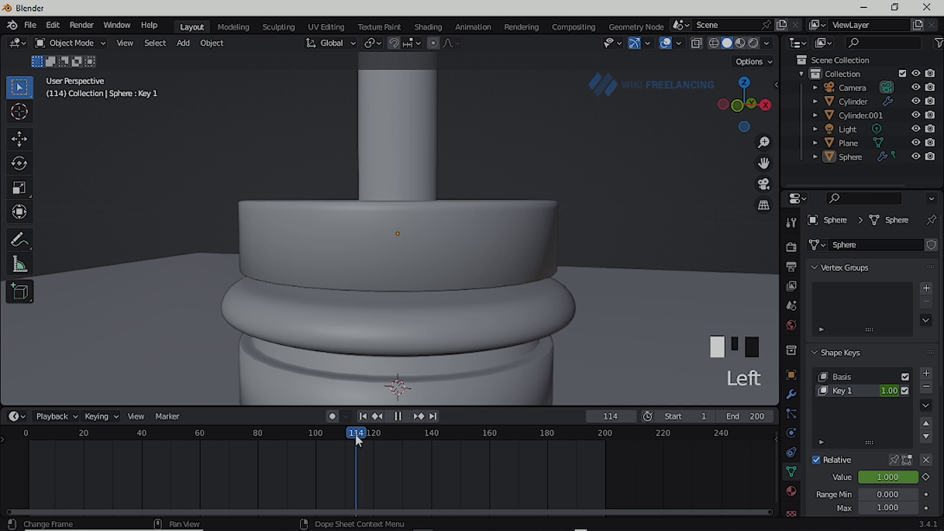
left_click(412, 239)
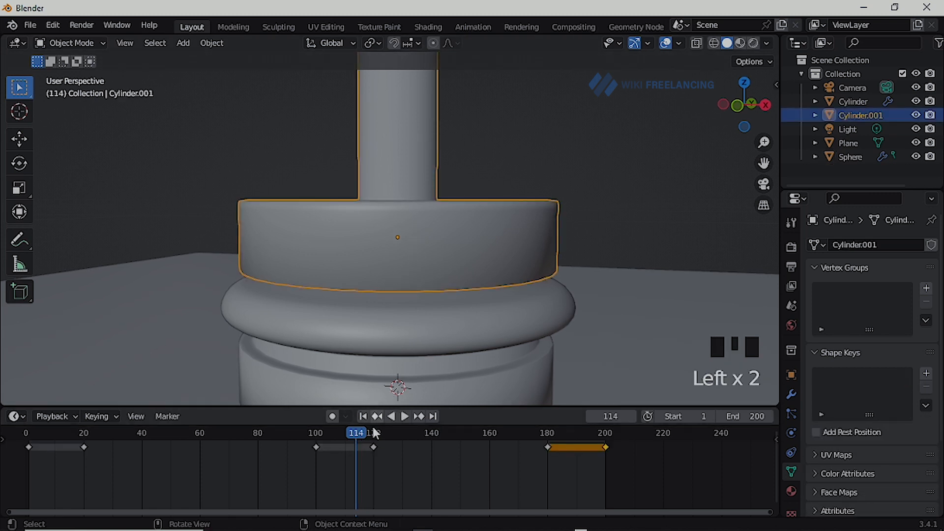
left_click(318, 449)
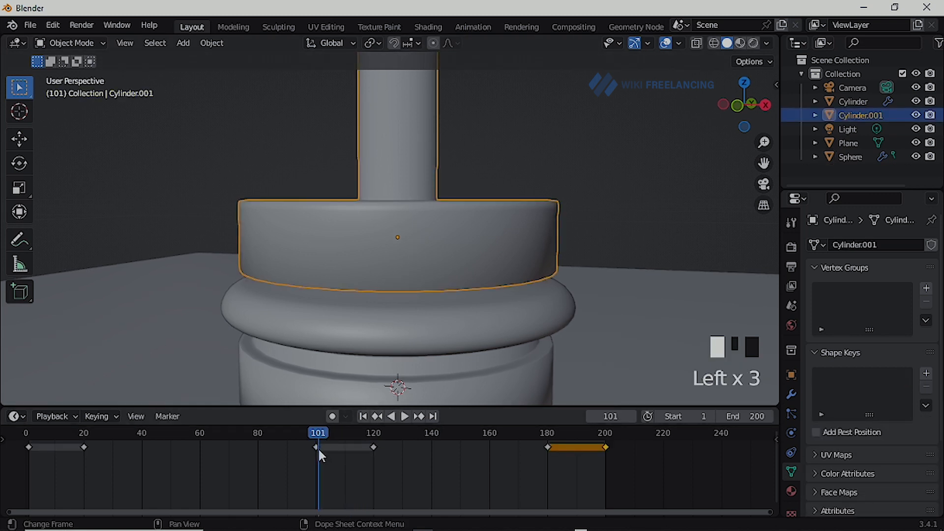
left_click(317, 448)
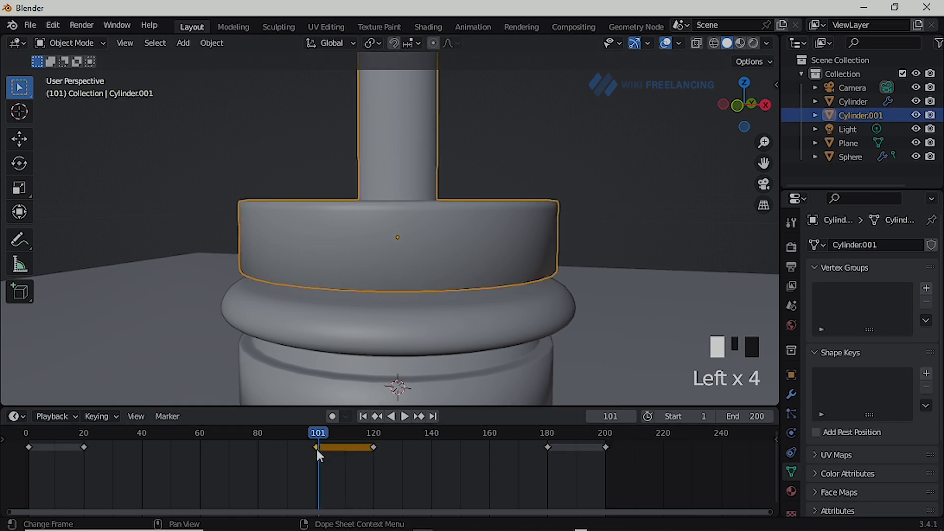
left_click(374, 447, "shift")
key("BackSpace")
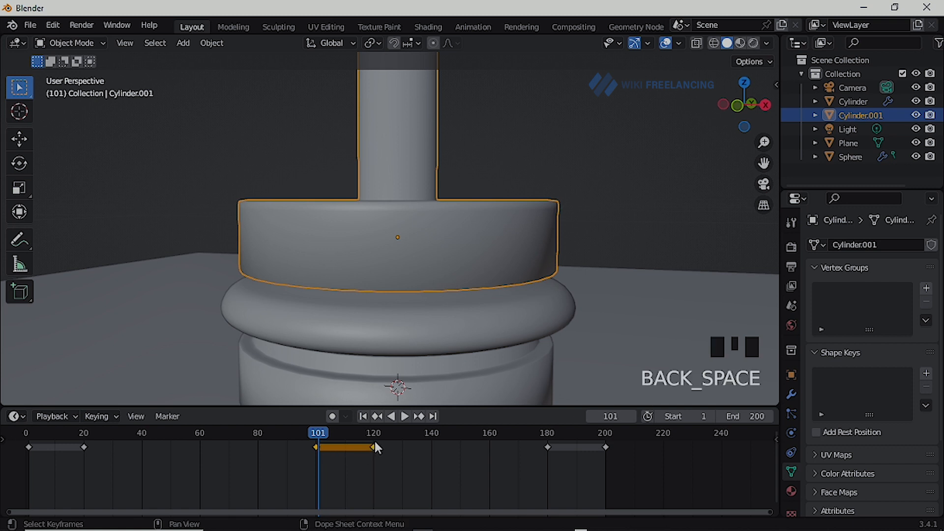
key("x")
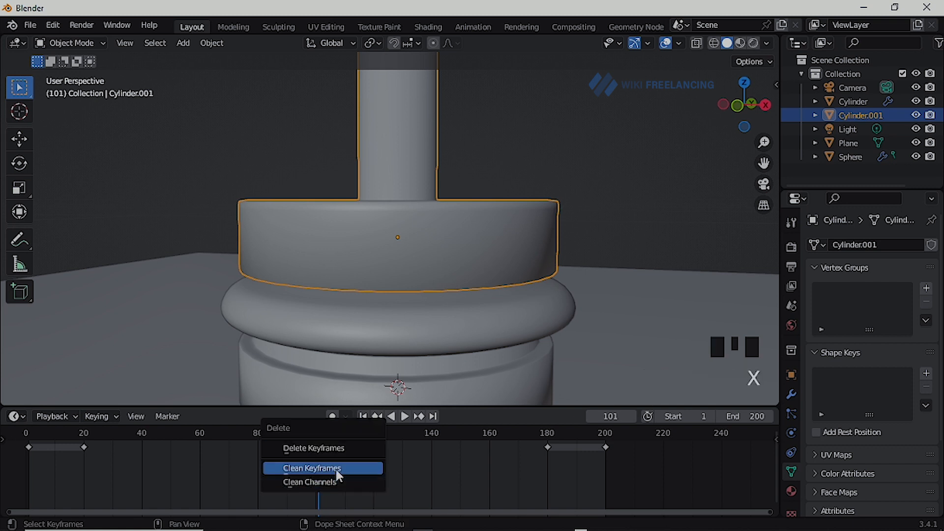
left_click(332, 452)
At frame 100, lower the upper disc along global Z onto the top of the flattened ball
left_click_drag(324, 434, 317, 437)
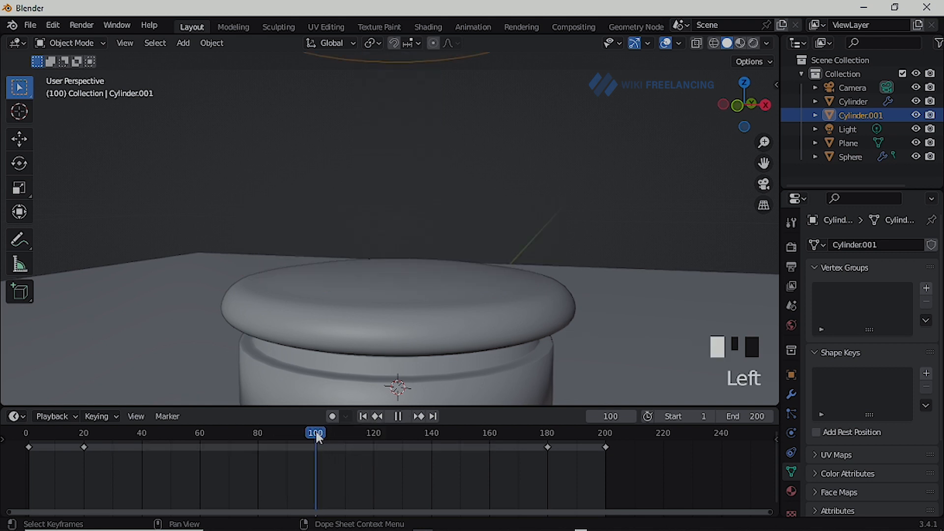
key("g")
key("z")
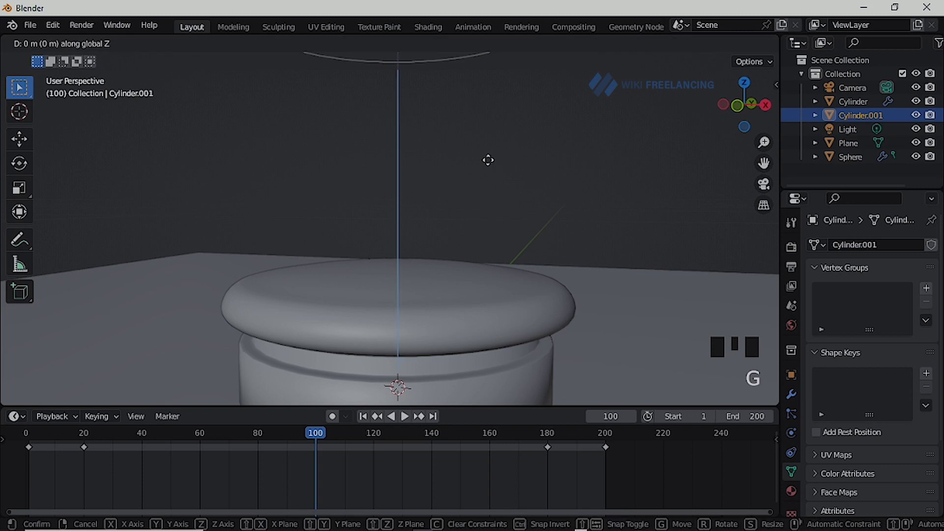
left_click(496, 70)
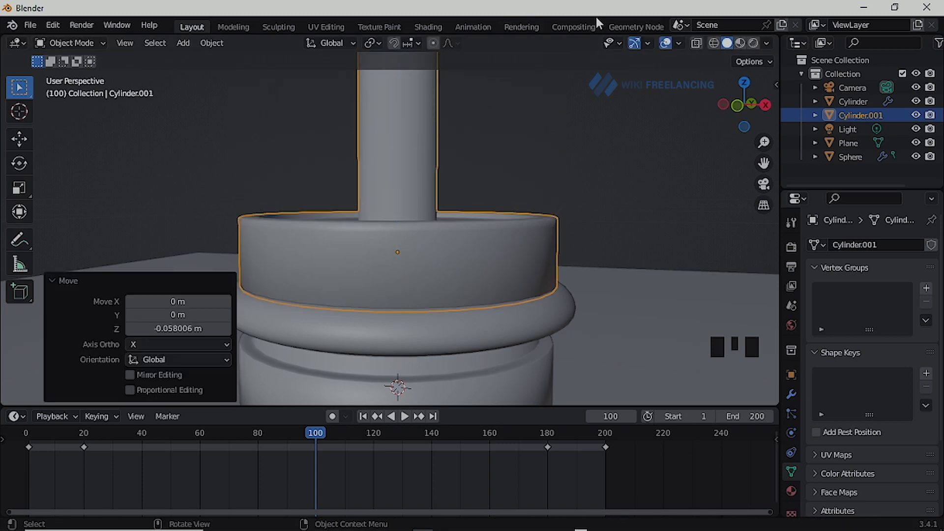
key("KP_1")
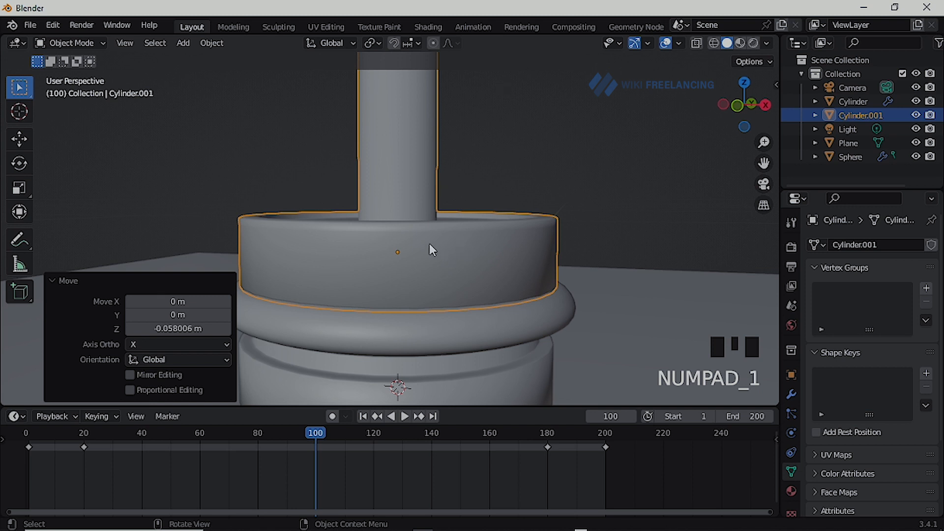
scroll(429, 244, "up", 2)
key("g")
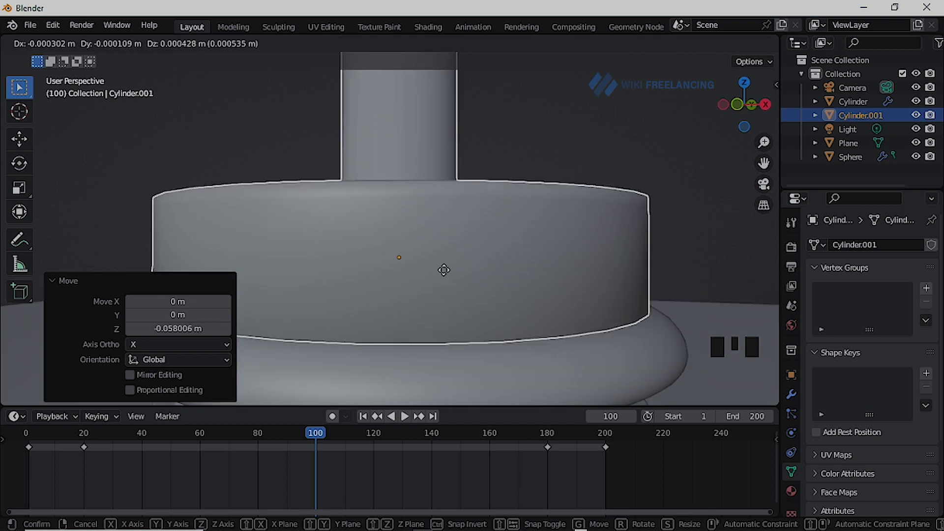
left_click(443, 269)
Insert a keyframe for the lowered upper disc at frame 100
key("i")
left_click(414, 308)
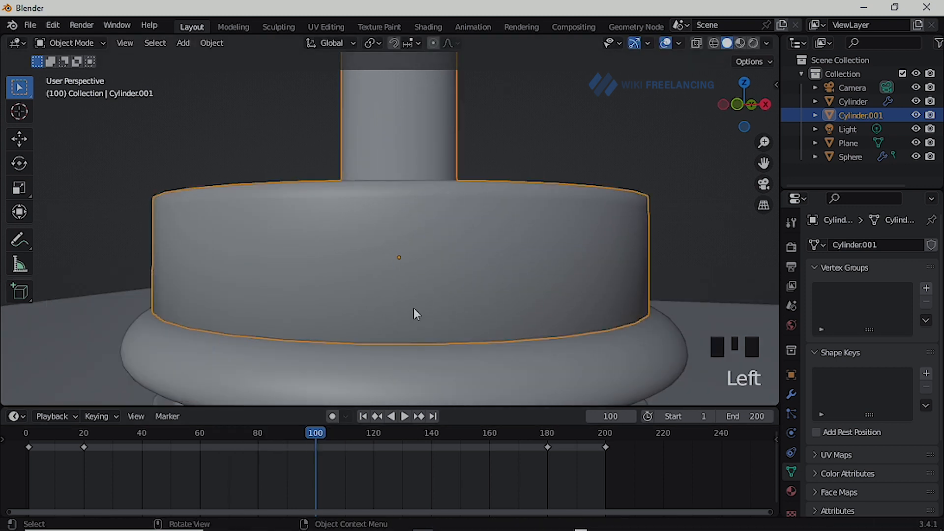
key("i")
left_click(373, 292)
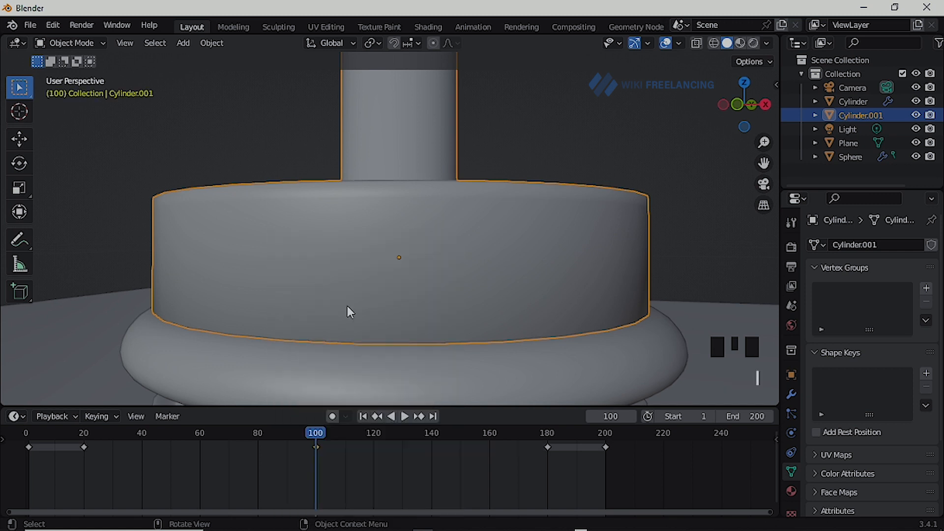
Try duplicating the upper disc's frame 100 keyframe to frame 120, and undo the duplication
key("shift+d")
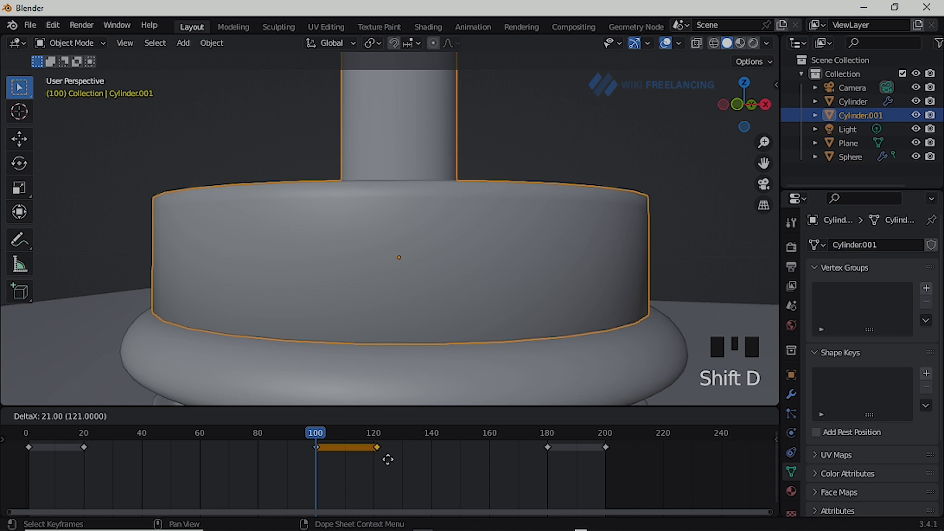
left_click(384, 455)
scroll(491, 255, "down", 6)
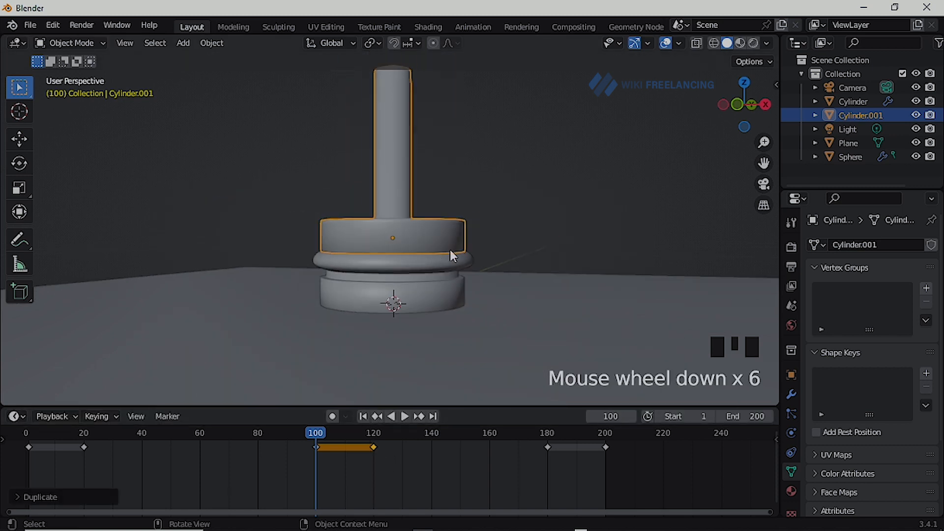
key("ctrl+z")
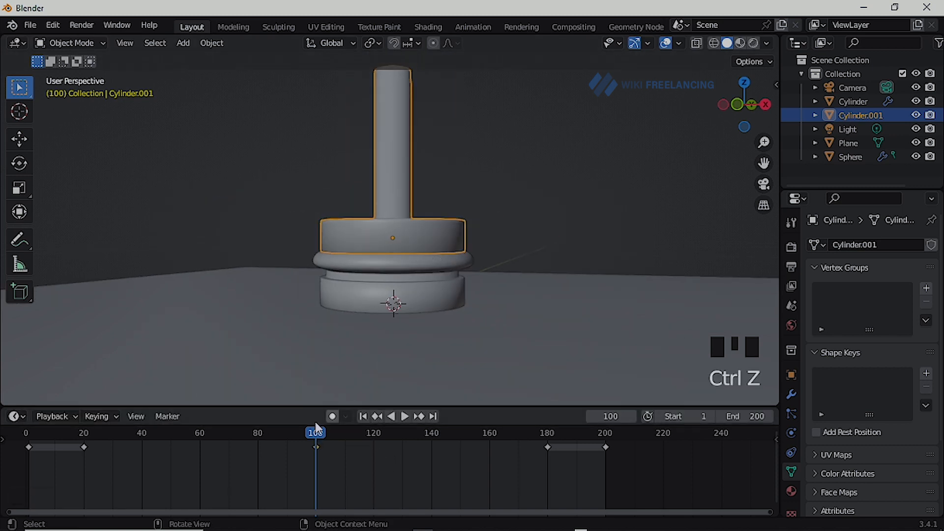
Play the animation from frame 1 and examine how the disc meets and leaves the ball
left_click_drag(317, 433, 29, 433)
key("shift+space")
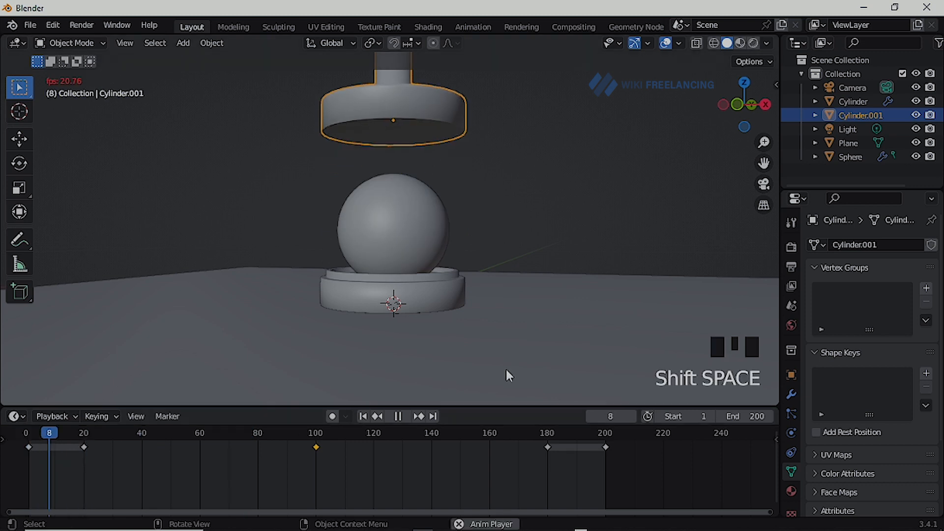
scroll(395, 177, "up", 2)
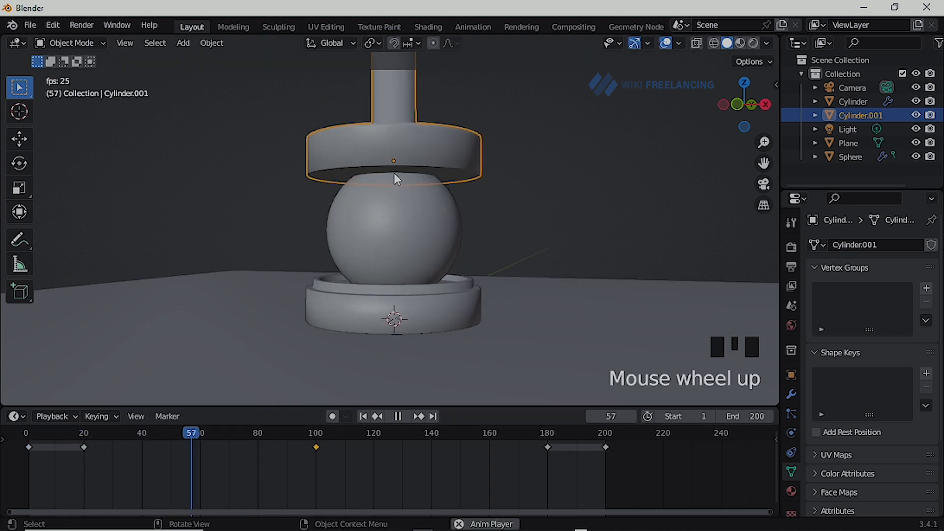
middle_click_drag(446, 195, 442, 231)
key("shift+space")
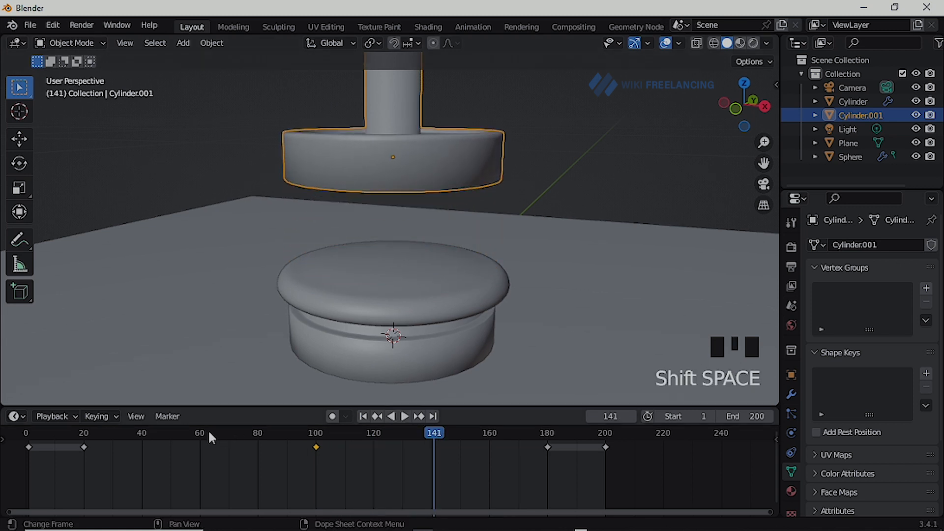
Select the ball and duplicate its frame 100 shape-key keyframe to frame 120
left_click_drag(208, 429, 375, 443)
left_click(410, 295)
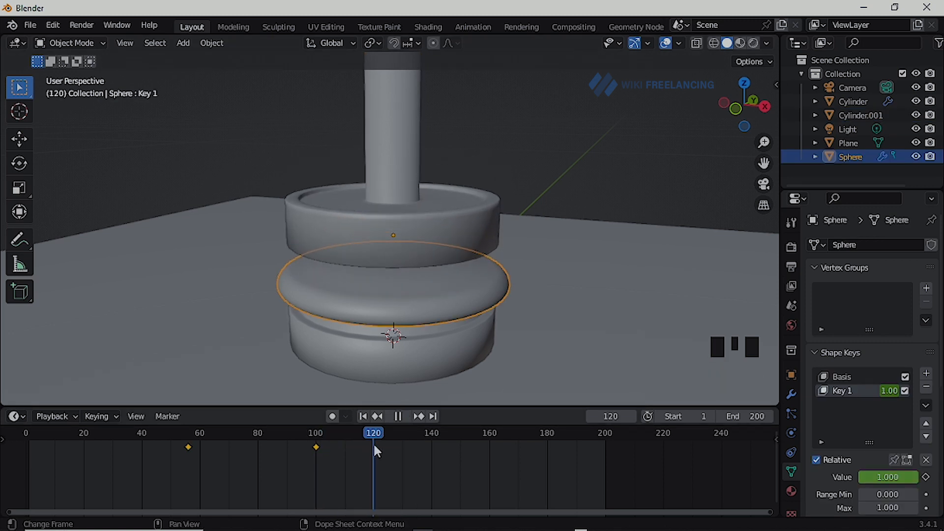
key("Escape")
left_click(315, 445)
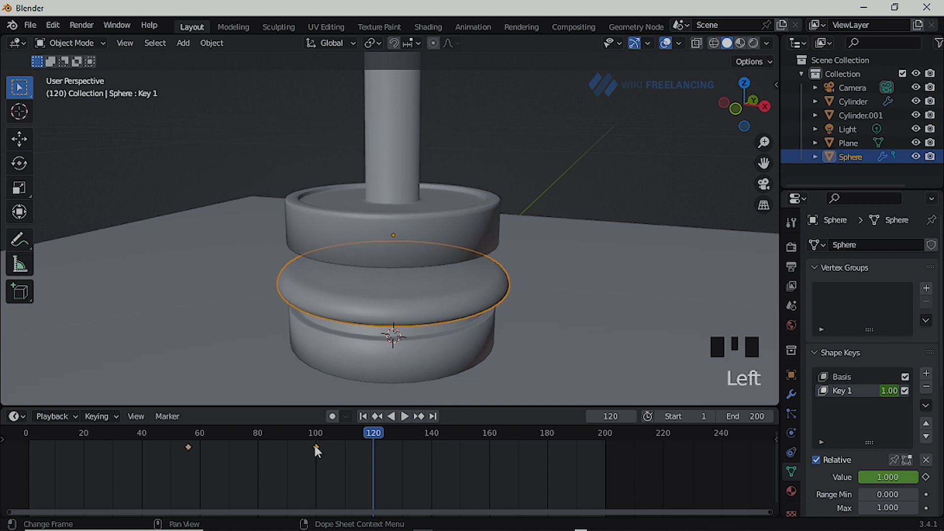
key("shift+d")
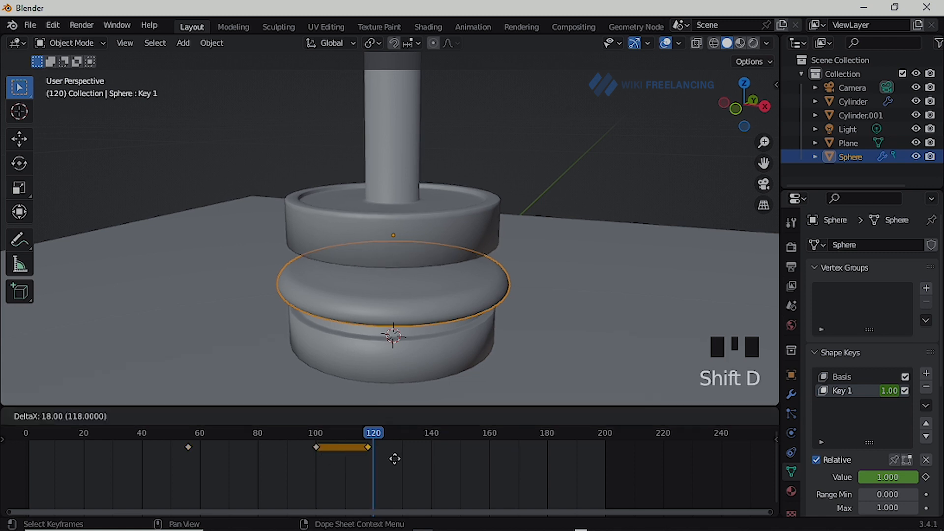
left_click(399, 459)
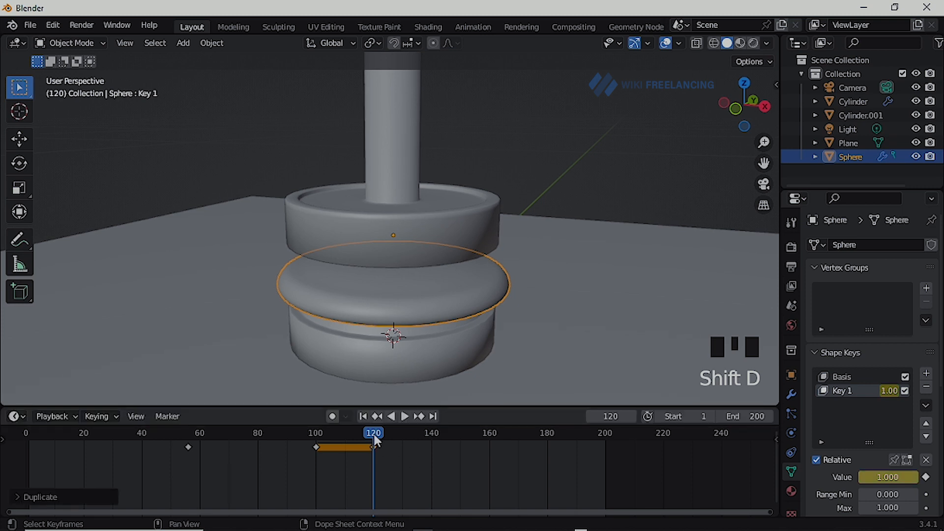
Duplicate the ball's frame 56 shape-key keyframe to frame 160, where the disc is lifted clear
left_click_drag(374, 433, 489, 435)
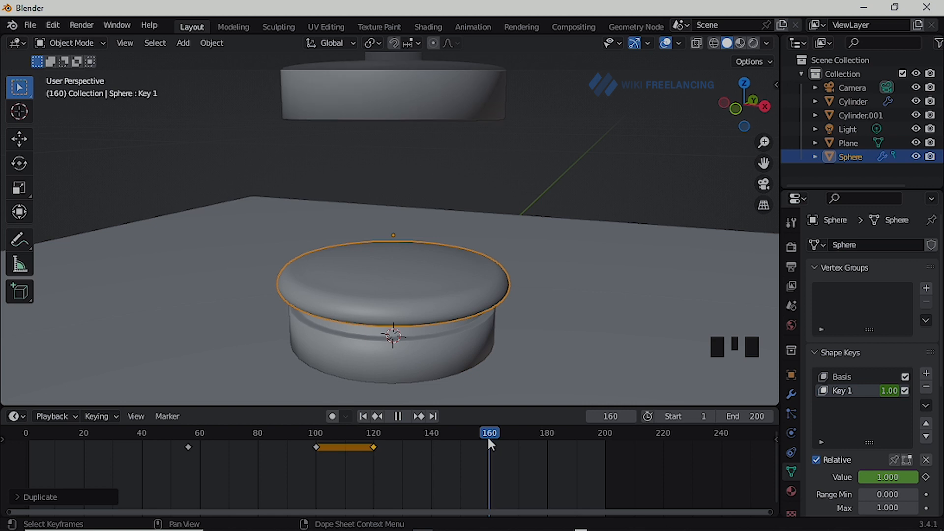
left_click(190, 446)
key("shift+d")
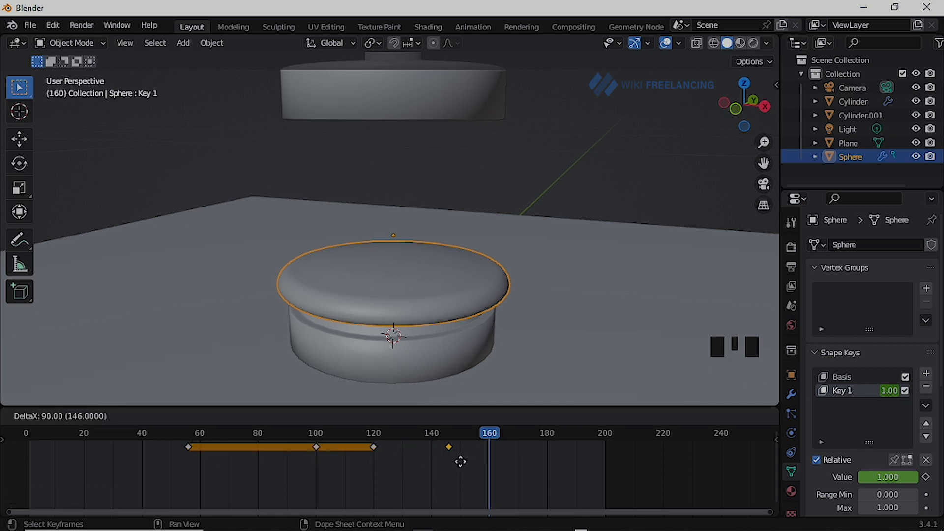
left_click(490, 459)
Play the animation to check the ball's squash and its return to round
left_click_drag(490, 438, 550, 440)
key("shift+space")
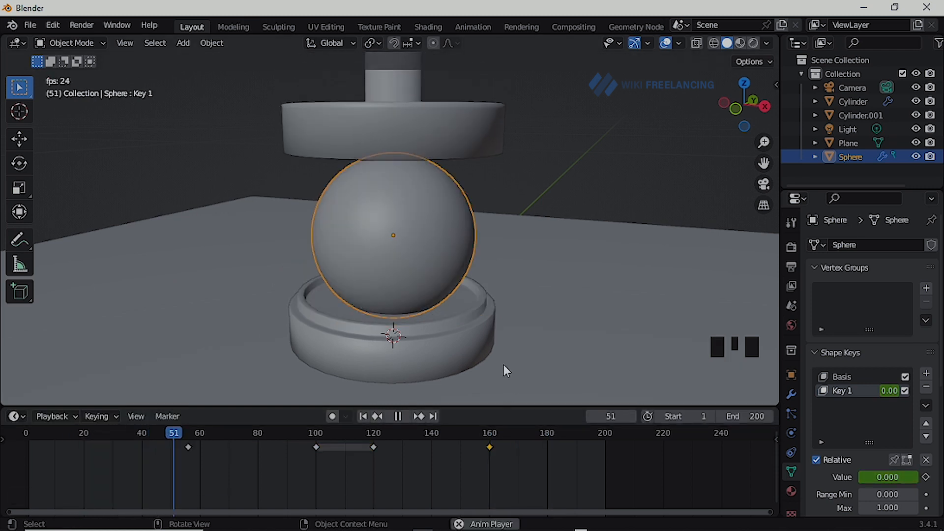
left_click(567, 253)
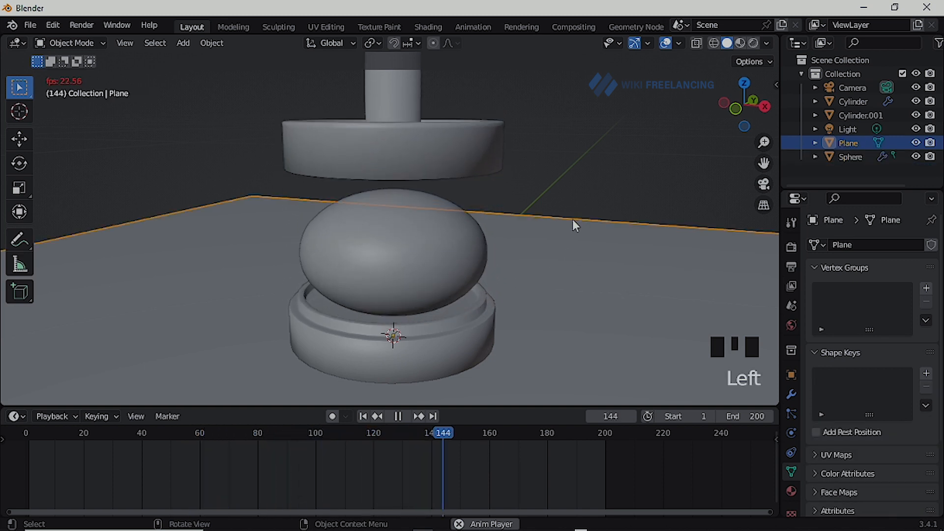
key("space")
Add an area light and raise it about 0.2 m along global Z above the press
middle_click_drag(569, 223, 415, 245)
key("shift+a")
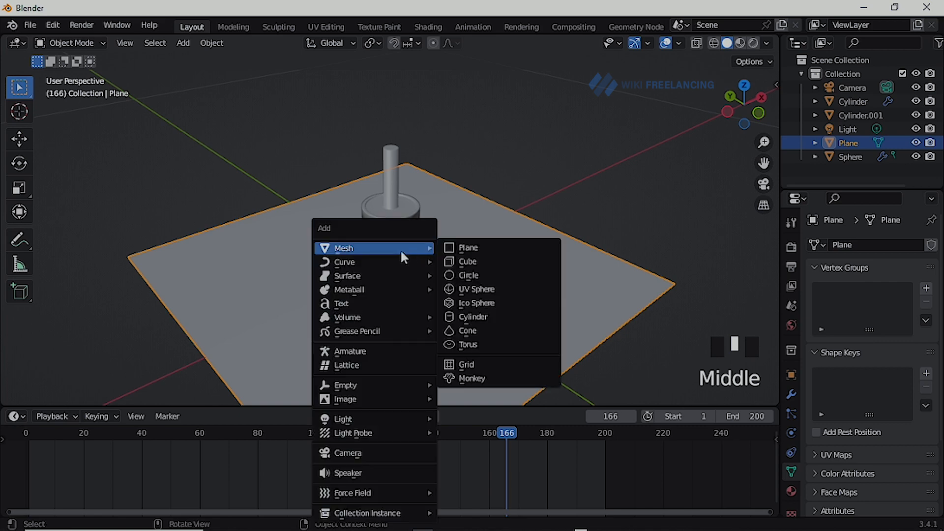
mouse_move(369, 432)
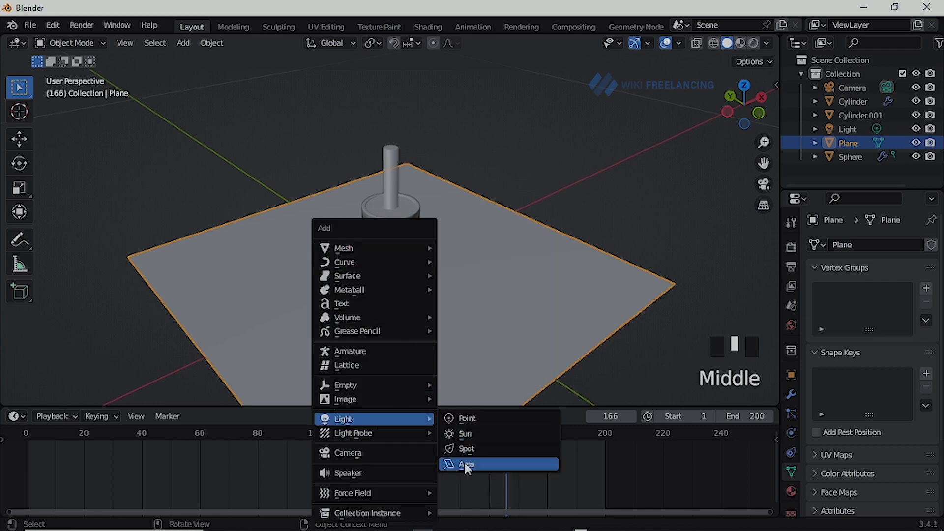
left_click(464, 465)
scroll(469, 351, "down", 2)
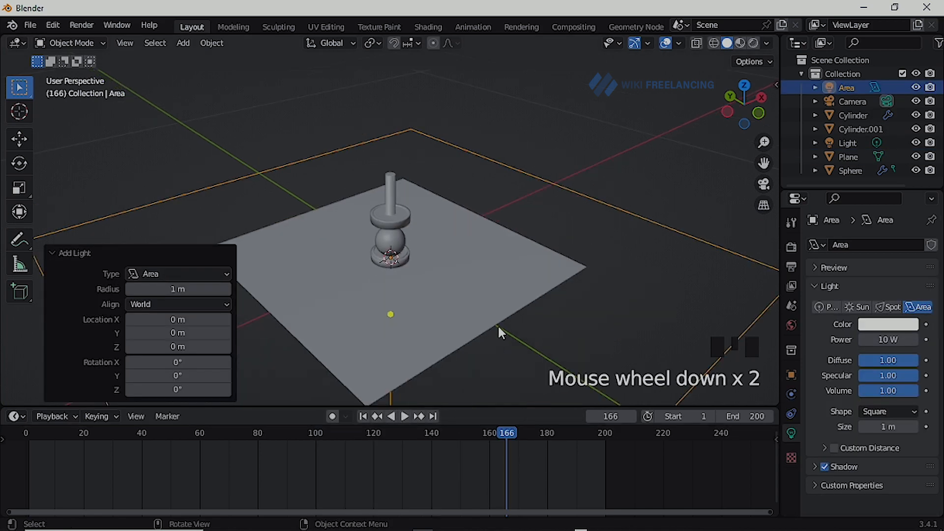
key("g")
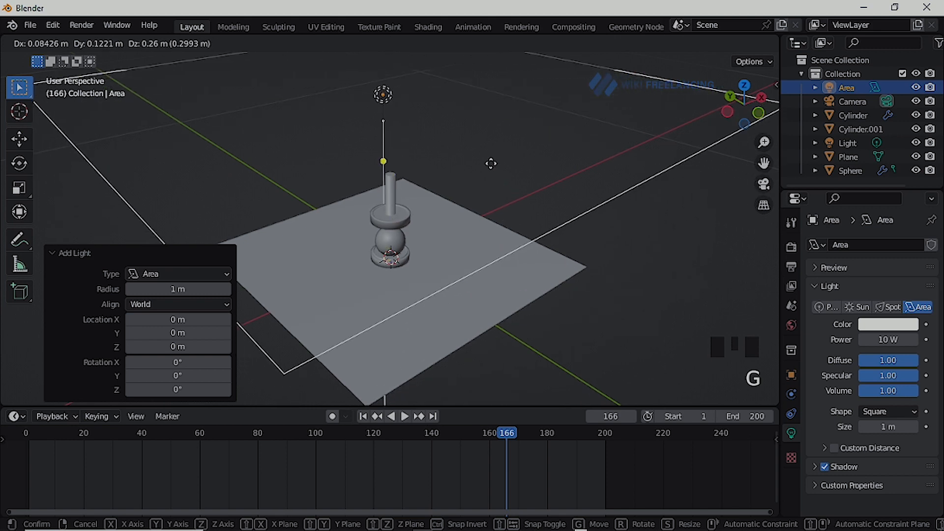
key("z")
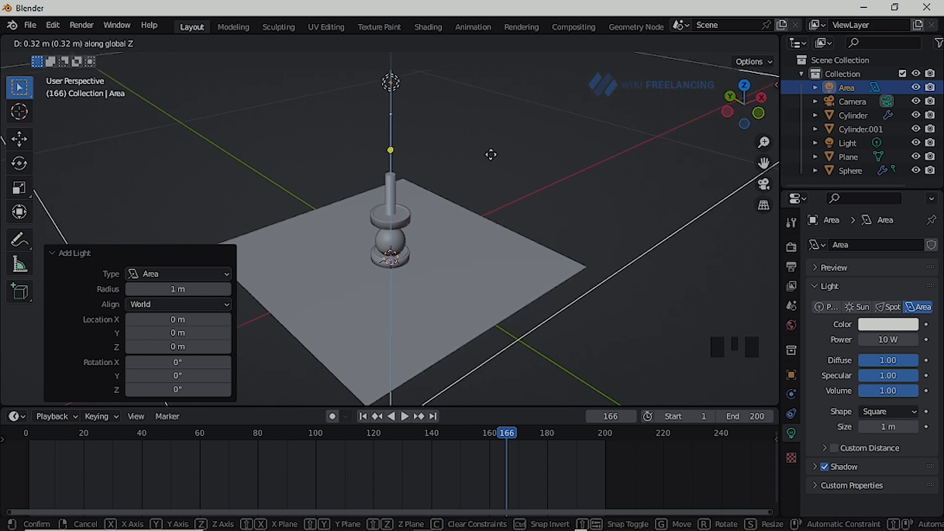
left_click(491, 223)
Scale the area light down to smaller than the floor plane and set its power to 500 W
scroll(491, 224, "down", 6)
key("s")
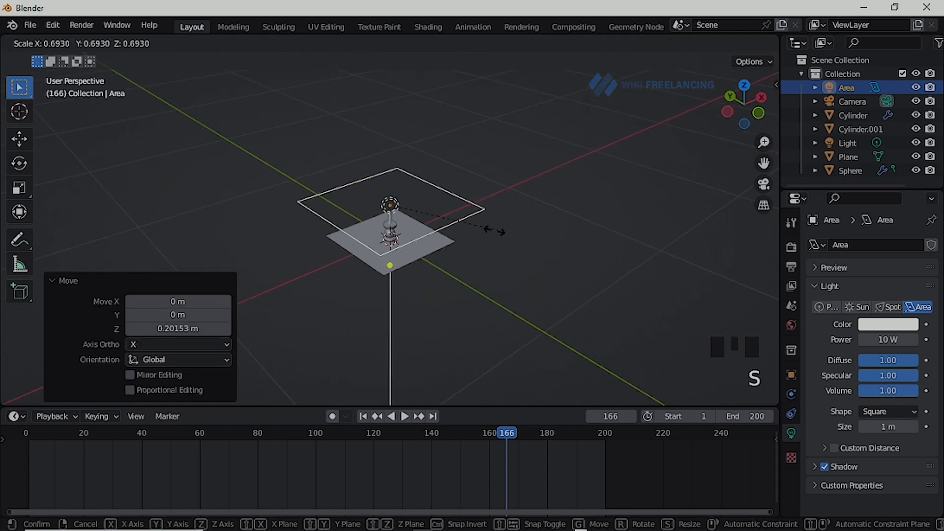
key("ctrl+z")
key("ctrl+z")
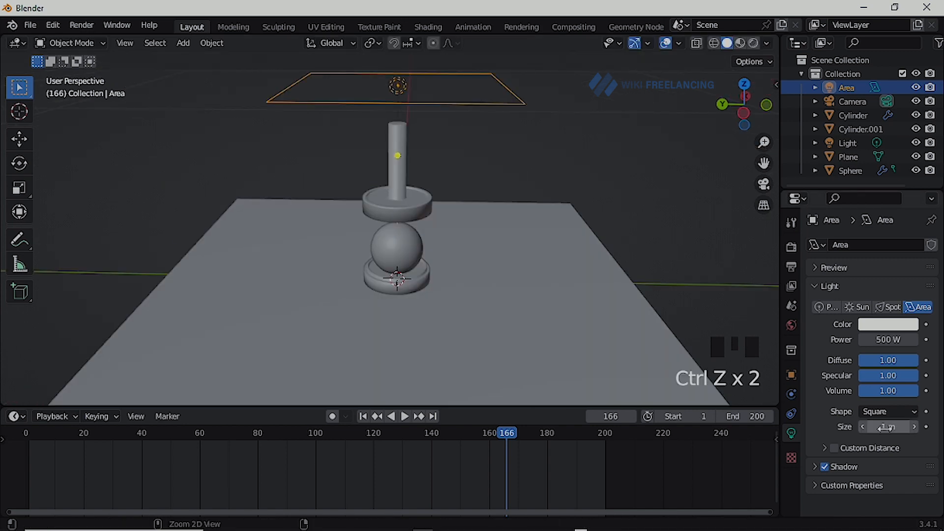
scroll(394, 113, "up", 2)
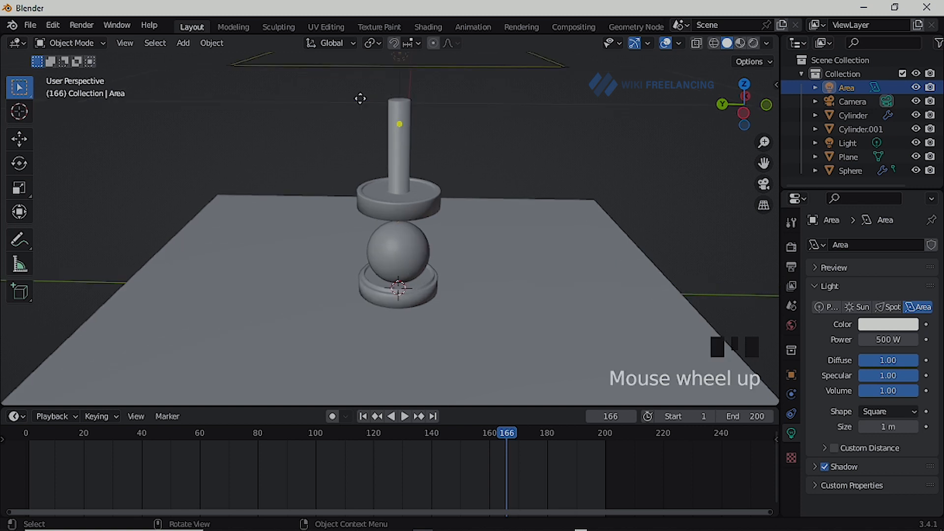
Duplicate the area light about 0.2 m along negative Y and rotate the copy about 46° to face the press
scroll(402, 136, "down", 2)
middle_click_drag(412, 118, 365, 190, "shift")
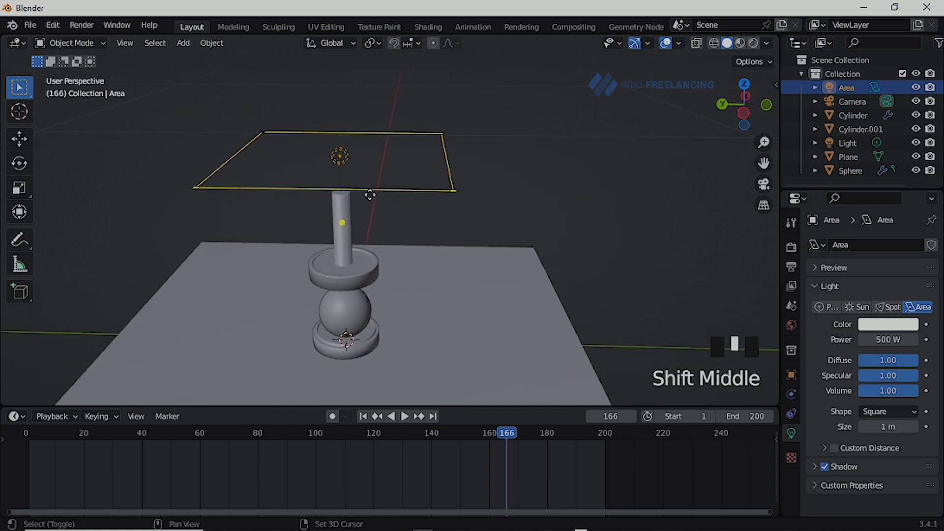
key("shift+d")
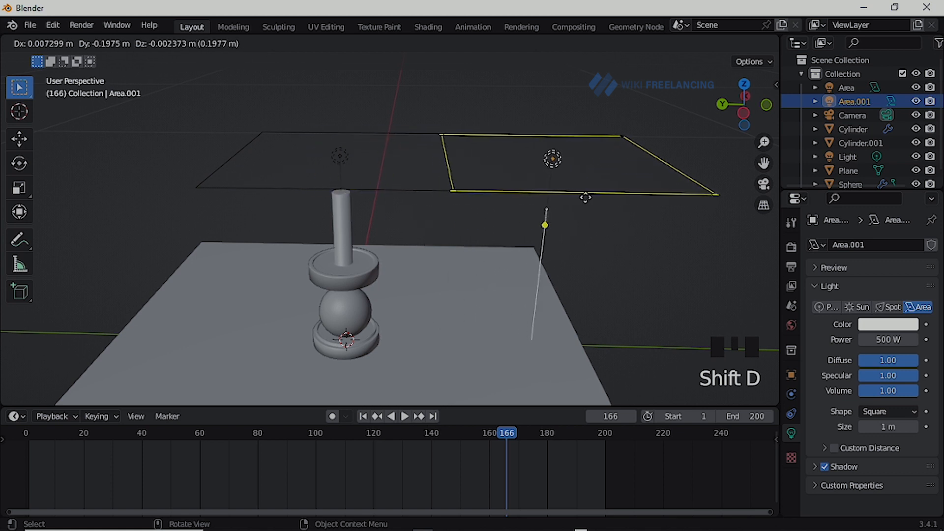
left_click(591, 197)
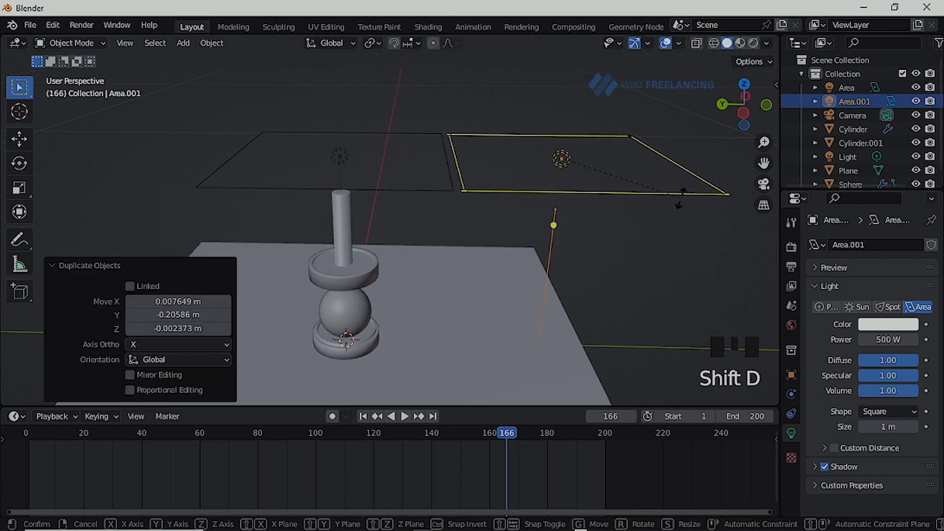
key("r")
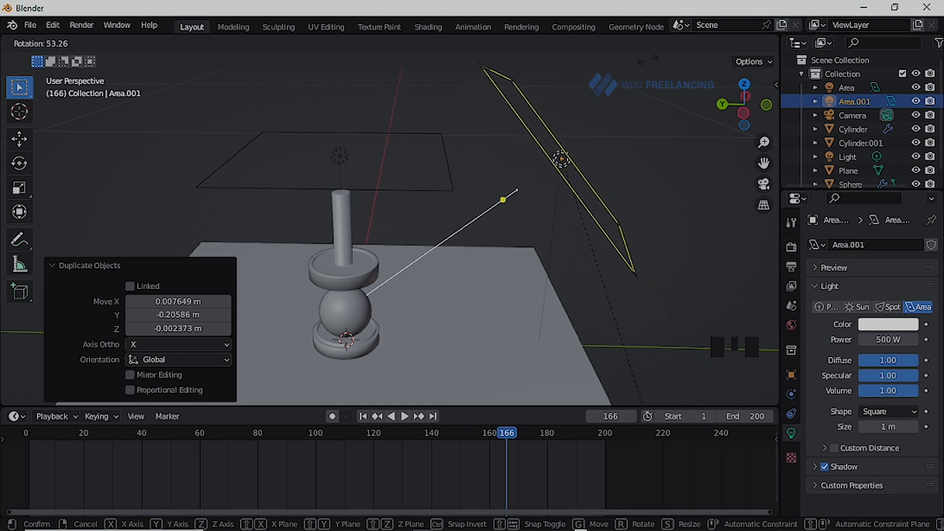
left_click(691, 78)
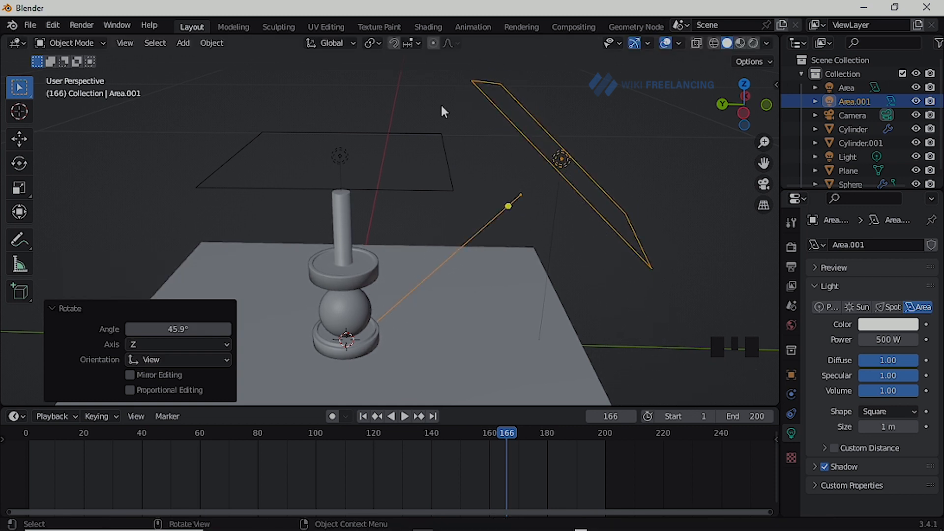
Duplicate the overhead area light about 0.25 m along positive Y and tilt the copy to face the press
left_click(211, 174)
scroll(211, 174, "down", 3)
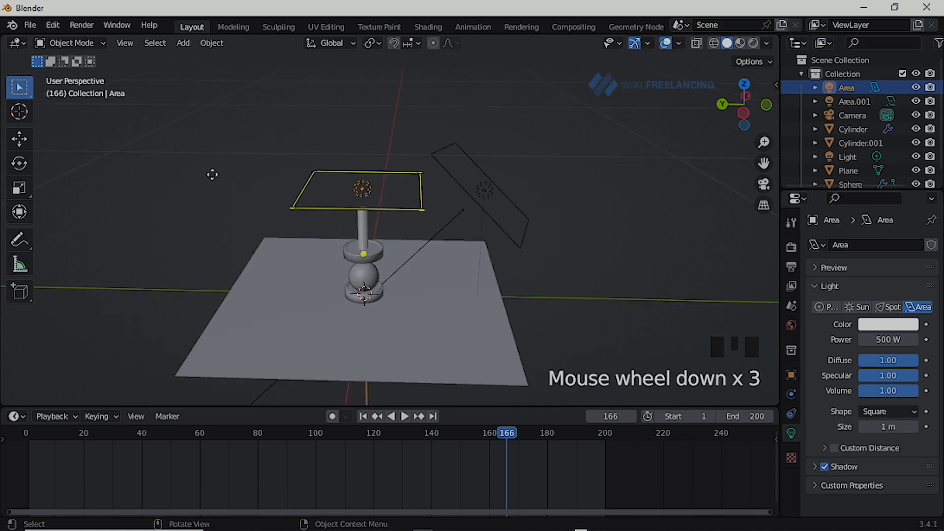
key("shift+d")
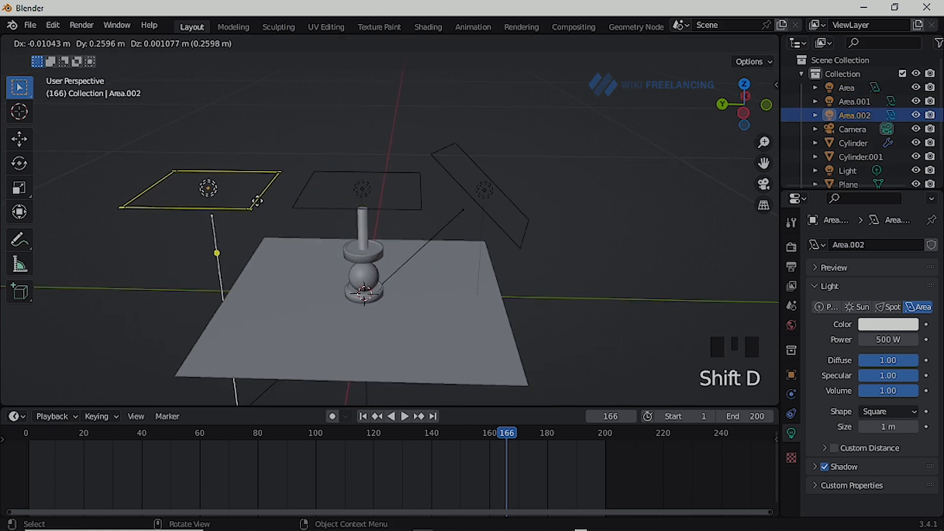
left_click(256, 201)
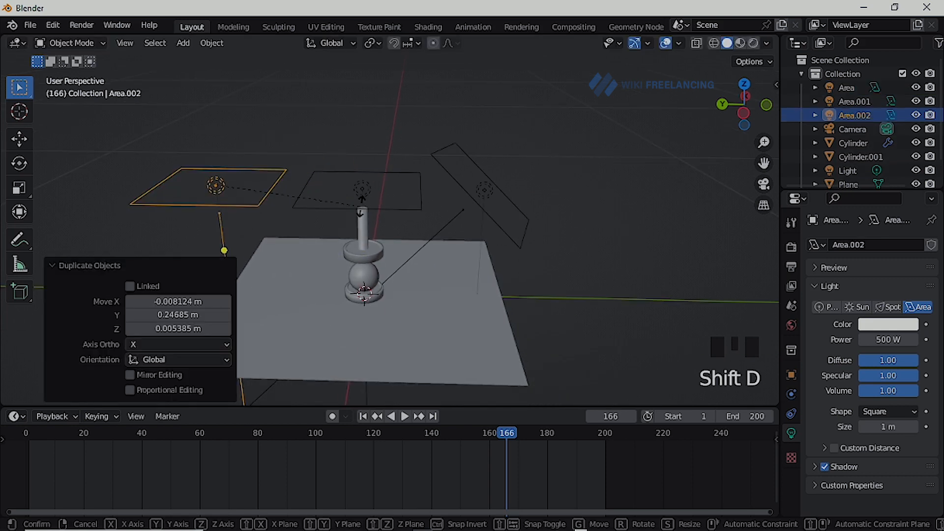
key("r")
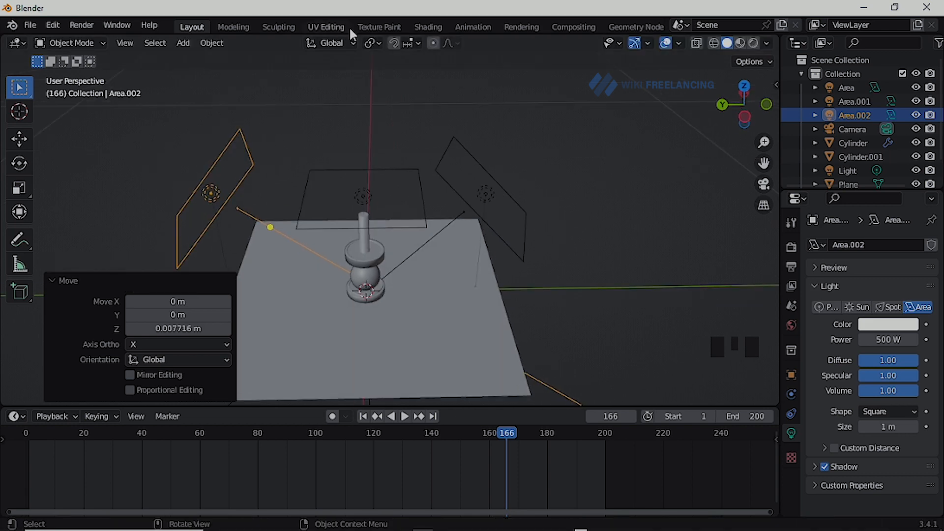
Switch to the Shading workspace and create a new material on the upper disc and rod
left_click(428, 26)
middle_click_drag(423, 196, 446, 209, "shift")
scroll(418, 208, "up", 6)
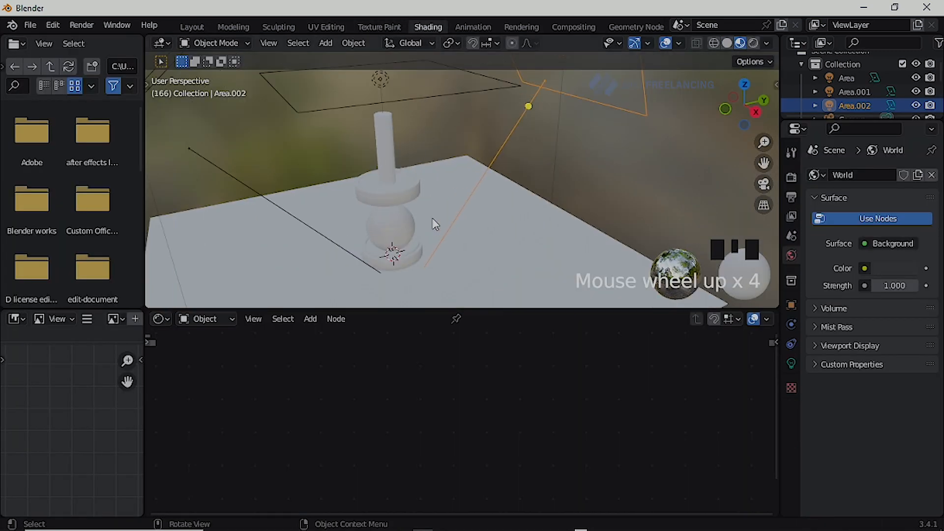
scroll(389, 209, "up", 4)
middle_click_drag(348, 202, 609, 88, "shift")
scroll(465, 223, "down", 2)
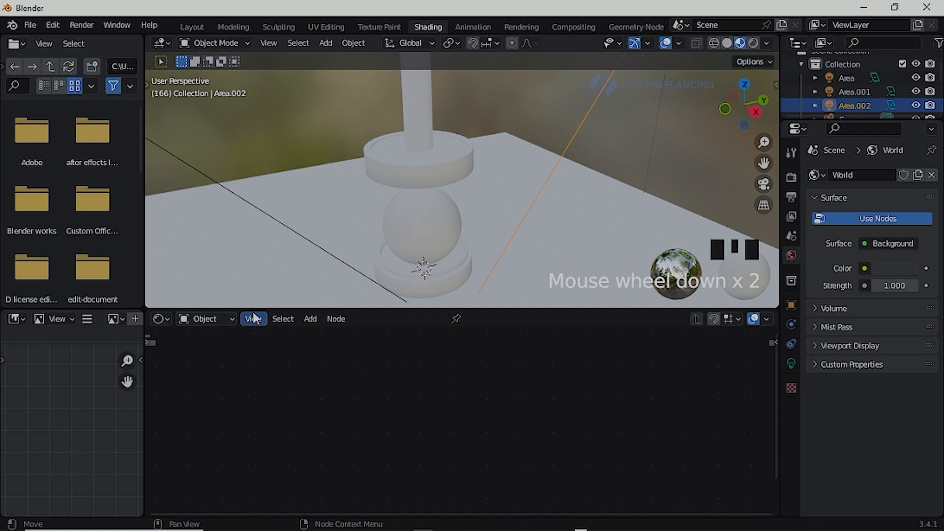
left_click(436, 167)
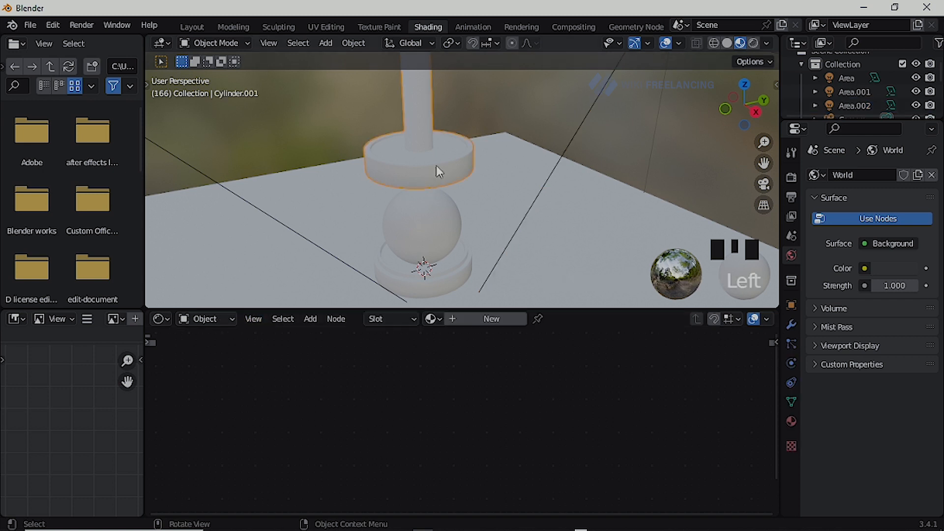
left_click(490, 320)
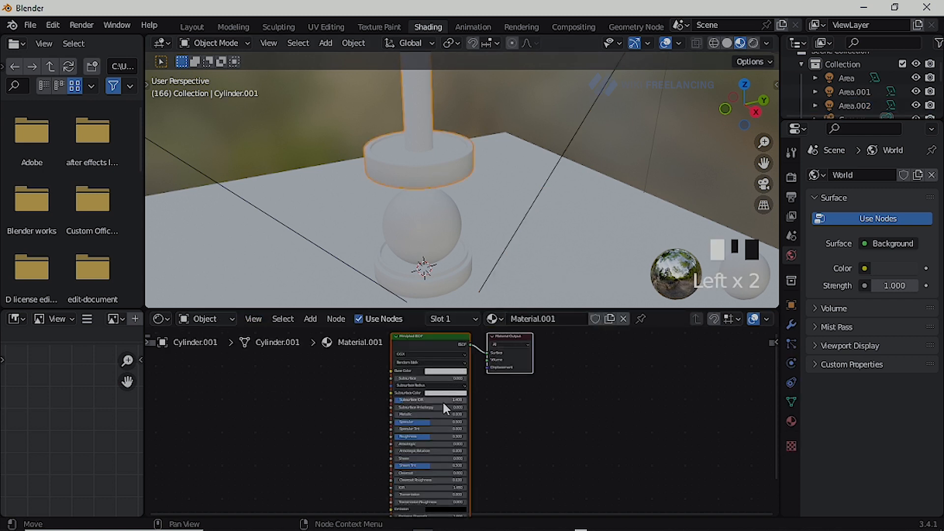
Set the upper disc material's metallic to 0.941, specular to 0.391 and roughness to 0.300
scroll(499, 411, "up", 6)
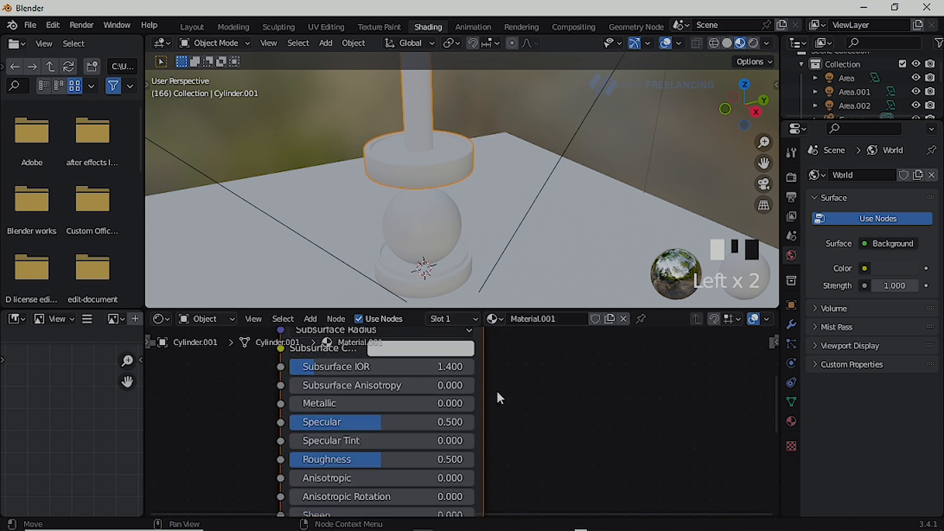
scroll(530, 381, "down", 1)
scroll(314, 401, "up", 2)
left_click_drag(342, 423, 367, 395)
left_click_drag(280, 395, 461, 396)
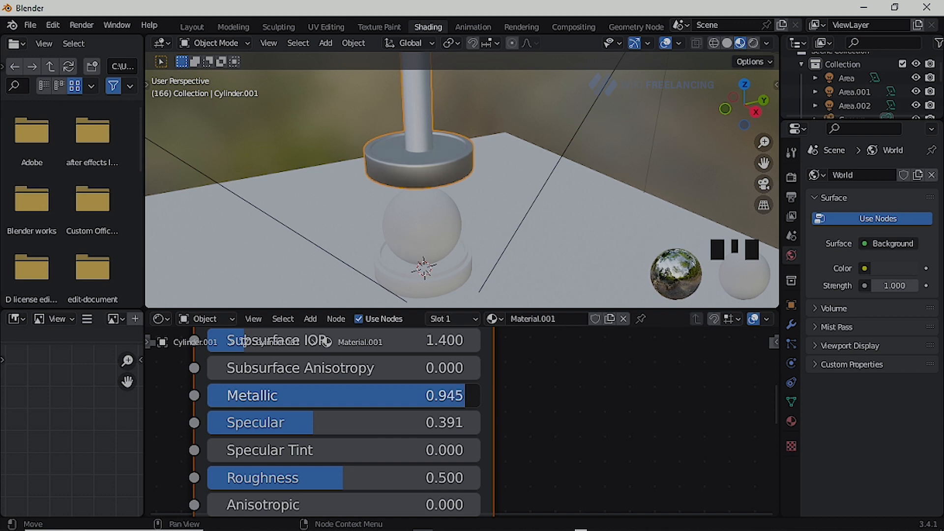
left_click_drag(462, 396, 462, 396)
left_click_drag(331, 473, 257, 477)
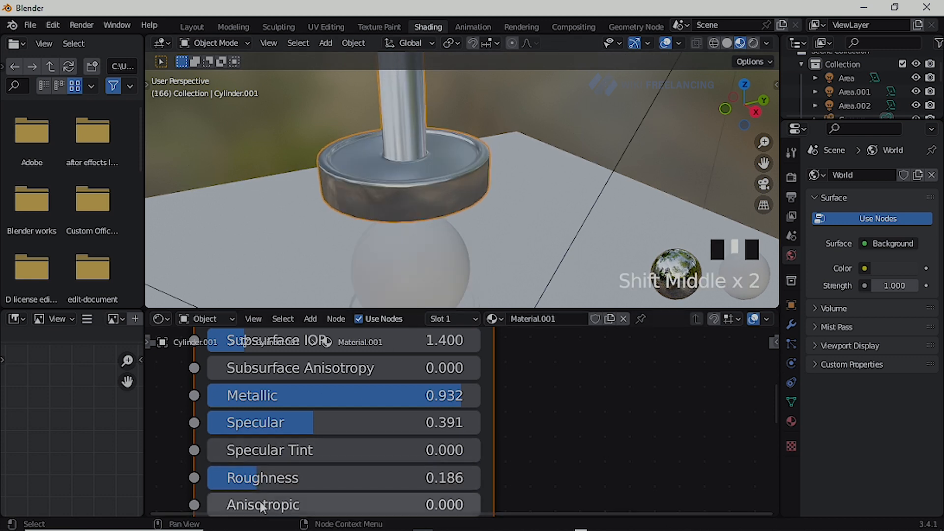
left_click_drag(258, 485, 289, 483)
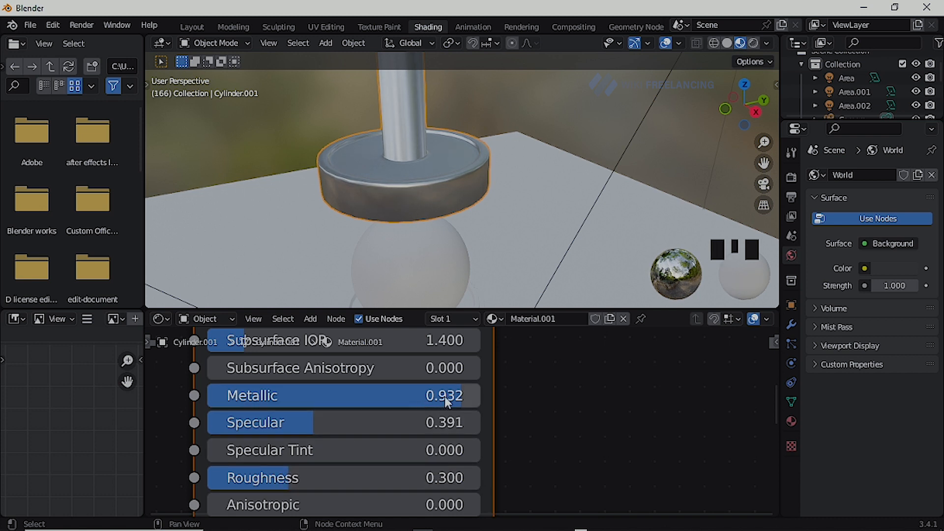
left_click_drag(290, 396, 294, 395)
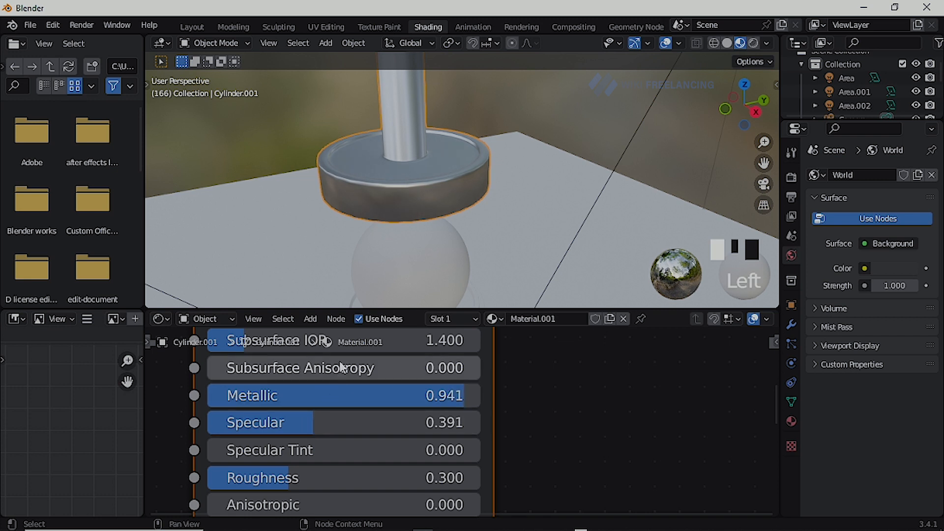
Rename the upper disc's material as Metal
left_click(535, 319)
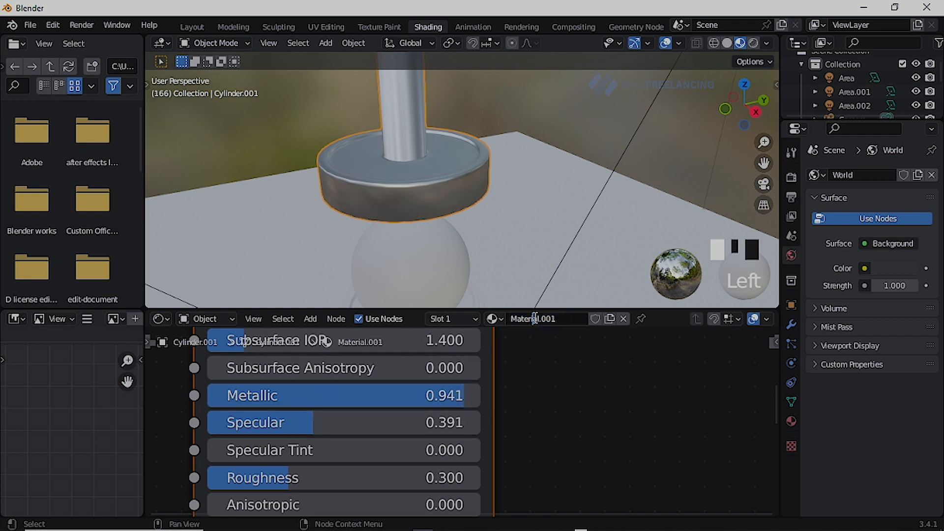
double_click(535, 319)
left_click(535, 319)
left_click_drag(546, 323, 502, 331)
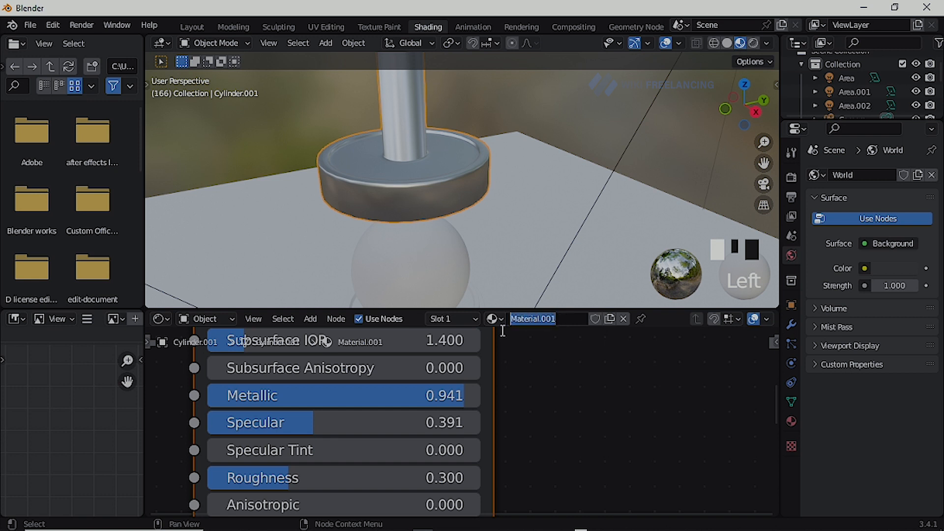
type("Metal")
key("Return")
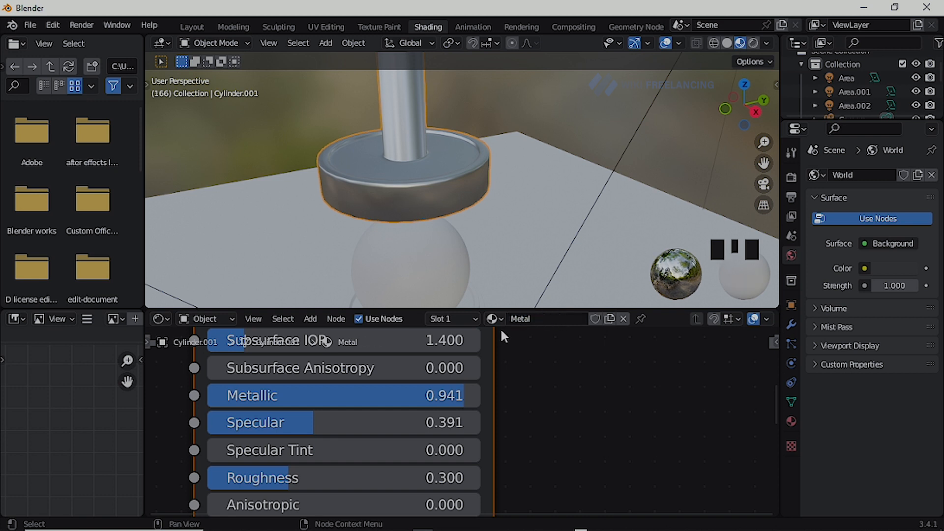
Assign the existing Metal material to the lower base disc under the ball
scroll(500, 327, "down", 4)
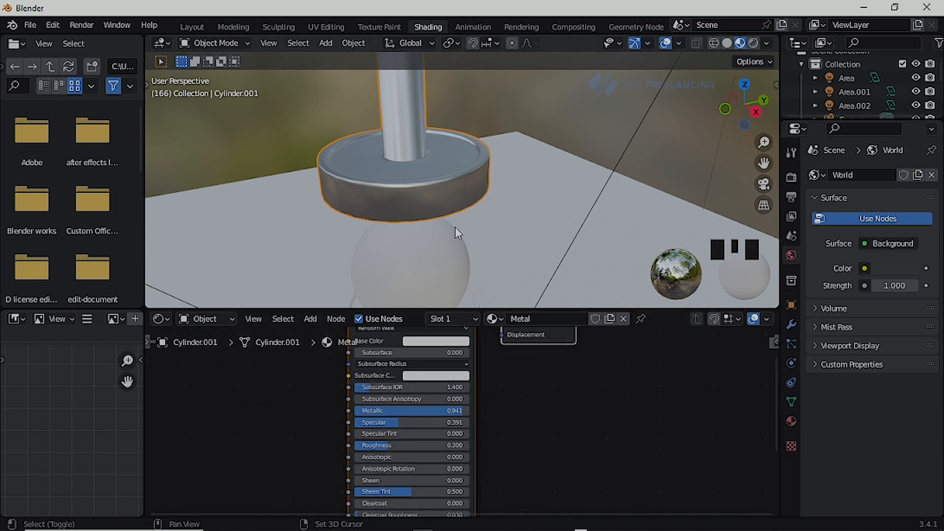
middle_click_drag(456, 226, 504, 310, "shift")
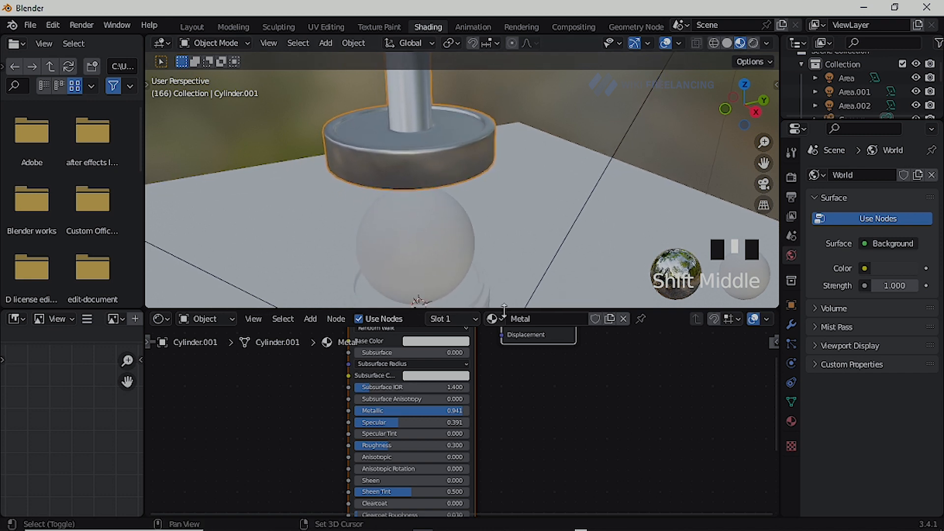
left_click(480, 300)
left_click(433, 319)
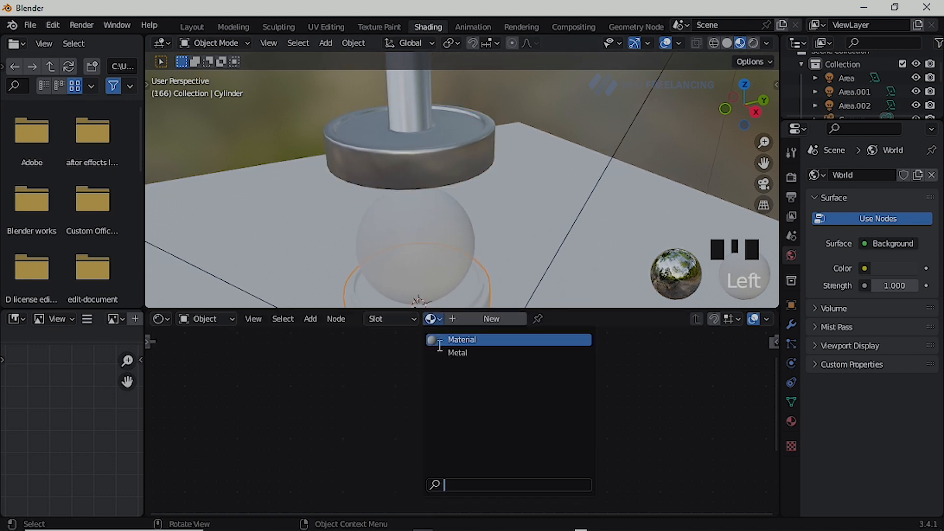
left_click(467, 361)
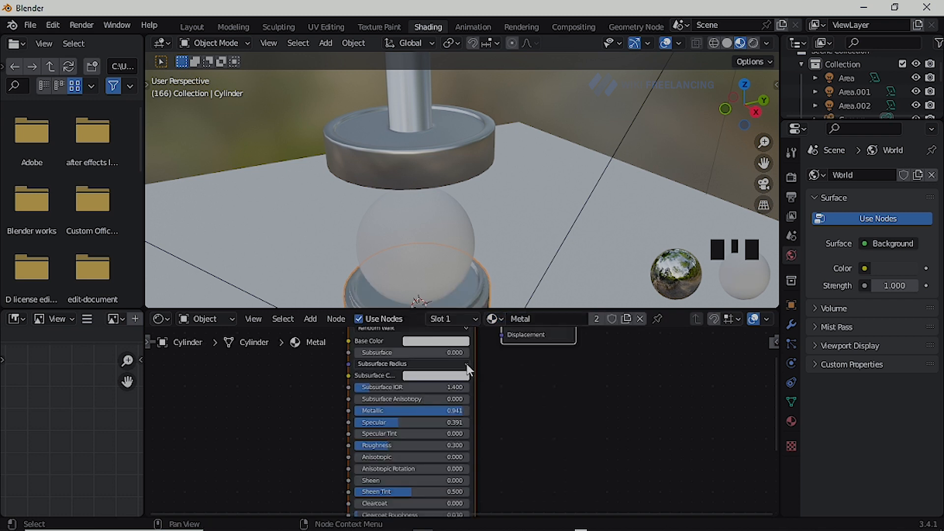
Create a new material on the ball and make its base color a soft green
scroll(439, 278, "up", 4)
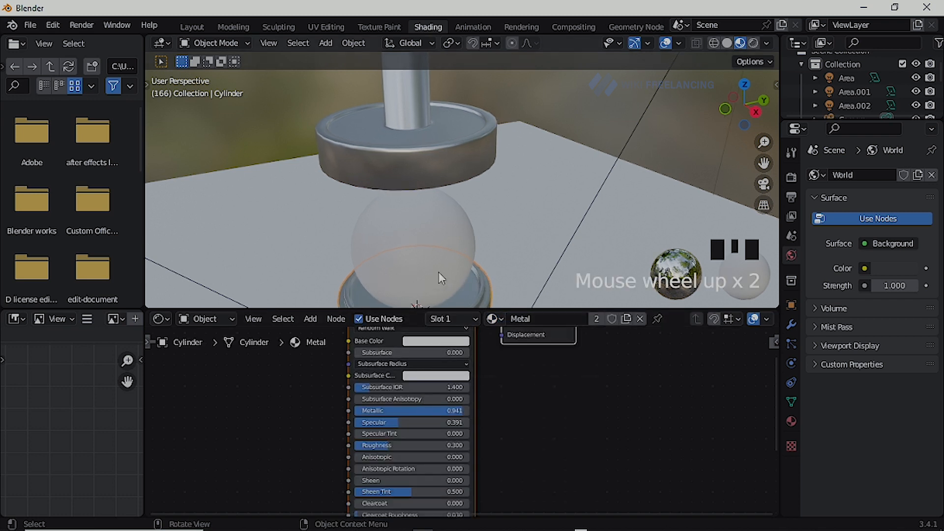
left_click(427, 236)
left_click(492, 319)
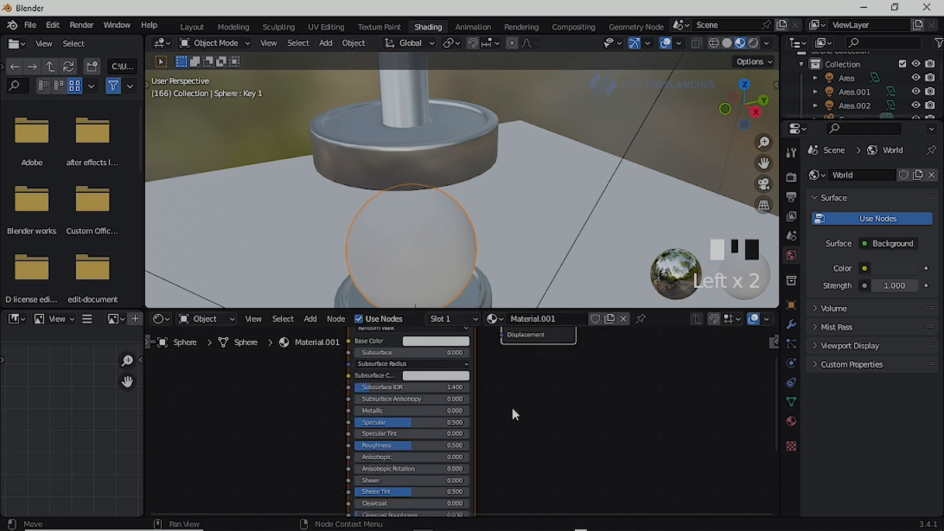
middle_click_drag(520, 394, 527, 453)
left_click(435, 399)
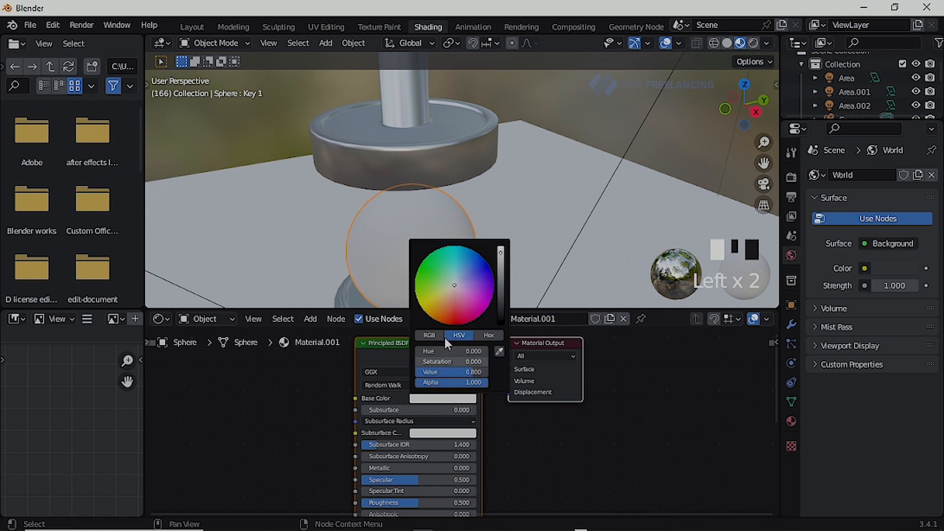
left_click(440, 281)
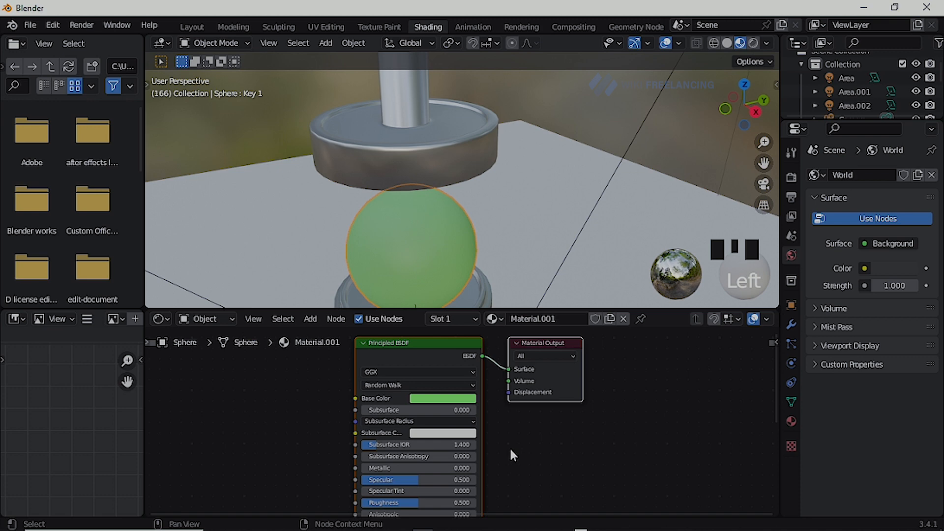
Set the ball material's subsurface IOR to 3.125, specular to 0.386 and roughness to 0.395
scroll(509, 447, "up", 3)
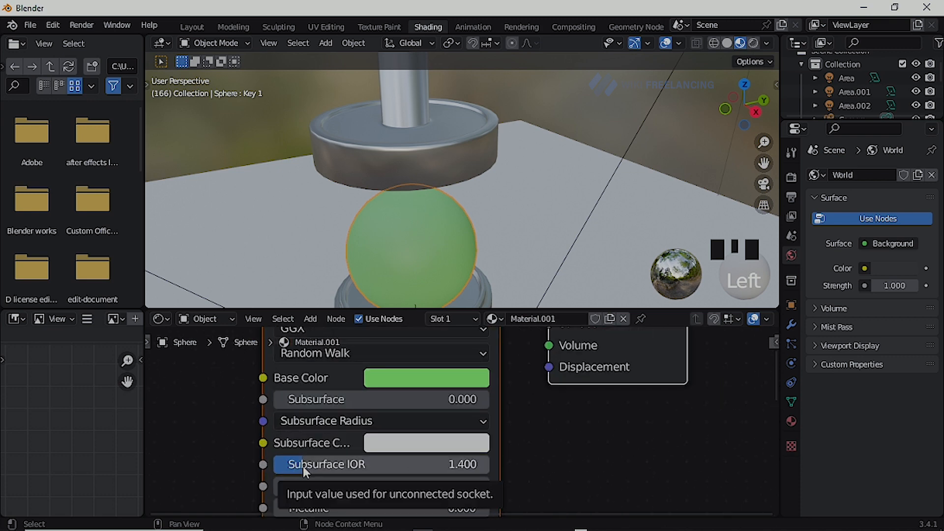
left_click_drag(303, 466, 310, 466)
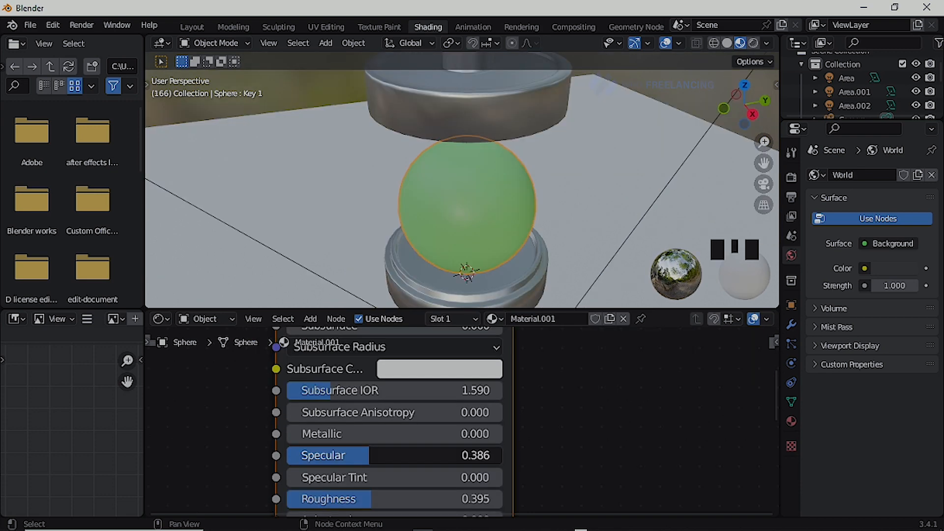
left_click_drag(339, 391, 450, 391)
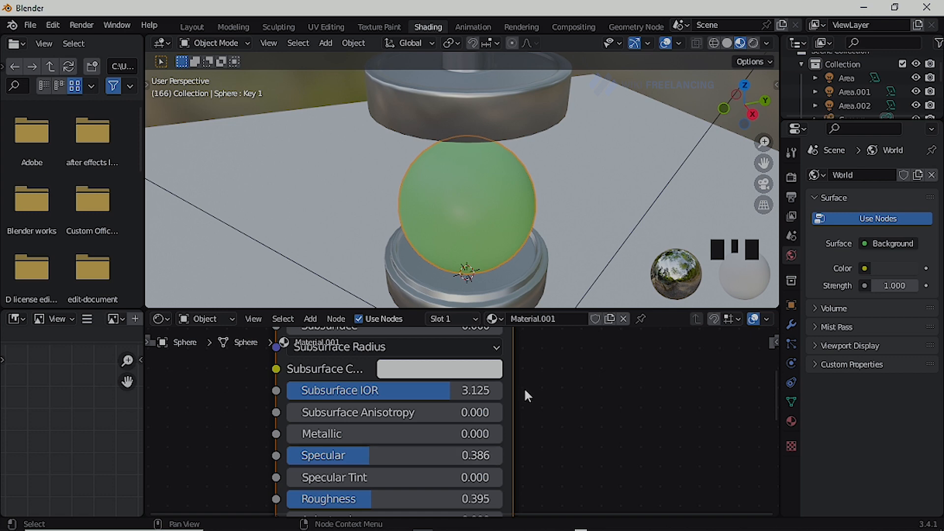
Give the ball's subsurface color a pale yellow tint (hue 0.155, saturation 0.278) and lower its subsurface IOR slightly
scroll(530, 373, "up", 1, "shift")
scroll(530, 372, "up", 1, "shift")
left_click(455, 439)
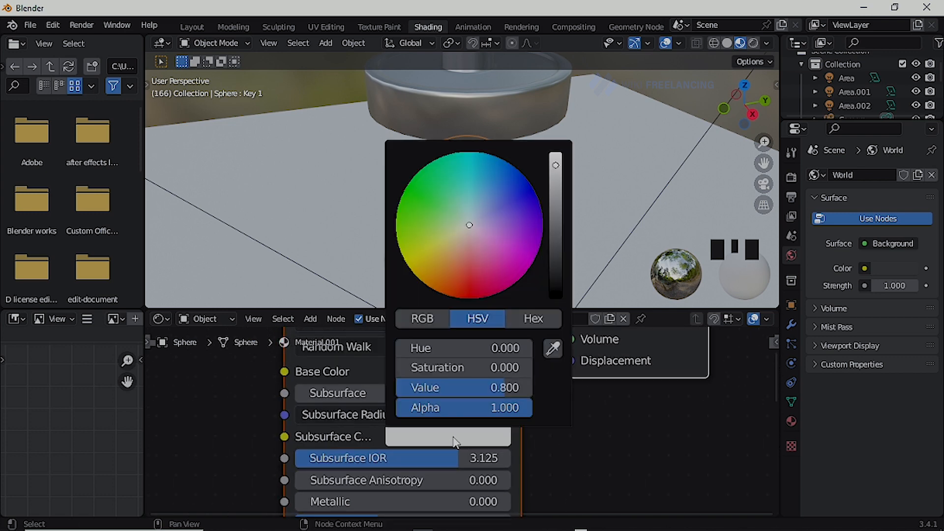
left_click(461, 231)
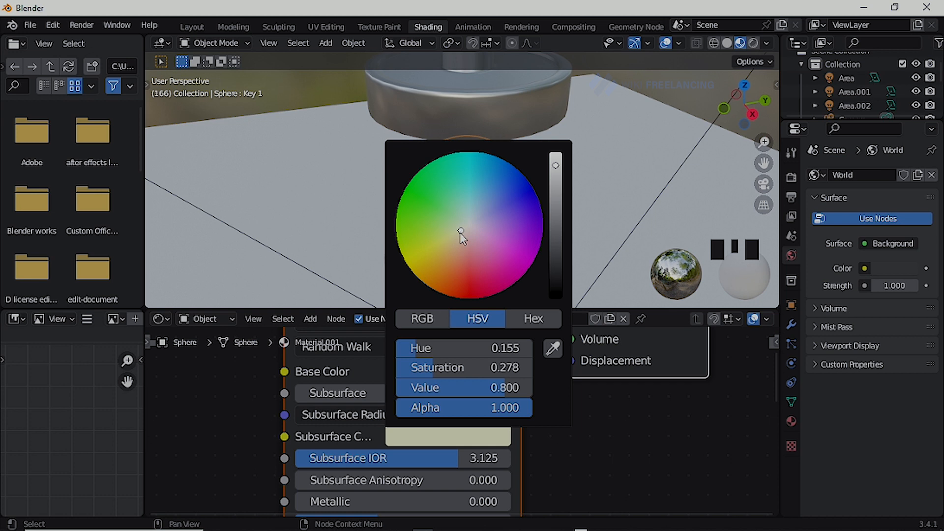
left_click(578, 427)
mouse_move(435, 459)
left_mouse_down()
mouse_move(413, 460)
mouse_move(421, 460)
left_mouse_up()
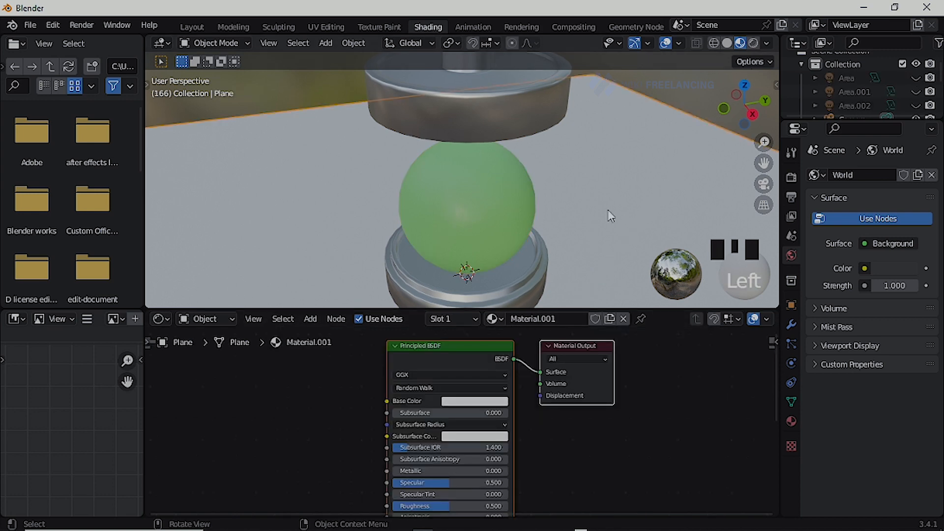
Give the floor plane's material a warm tan base color
double_click(609, 172)
left_click_drag(455, 344, 448, 343)
left_click(462, 403)
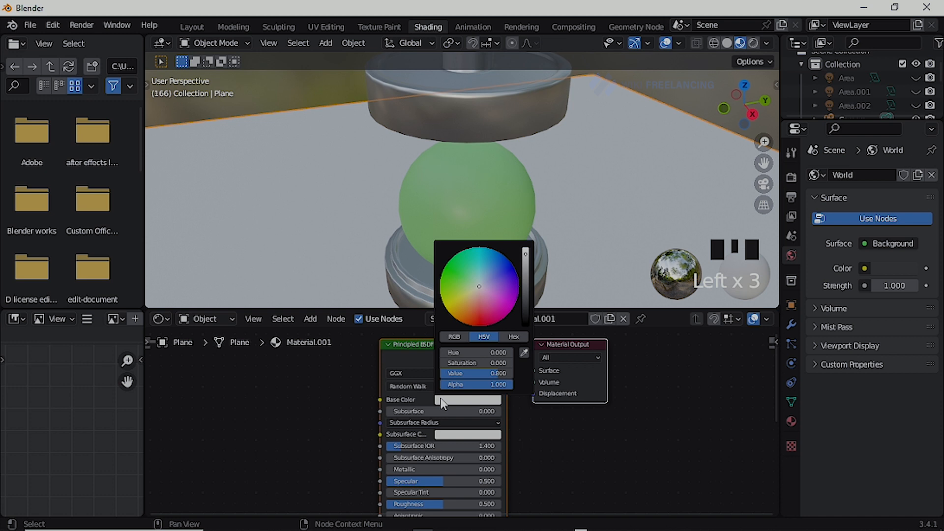
double_click(470, 302)
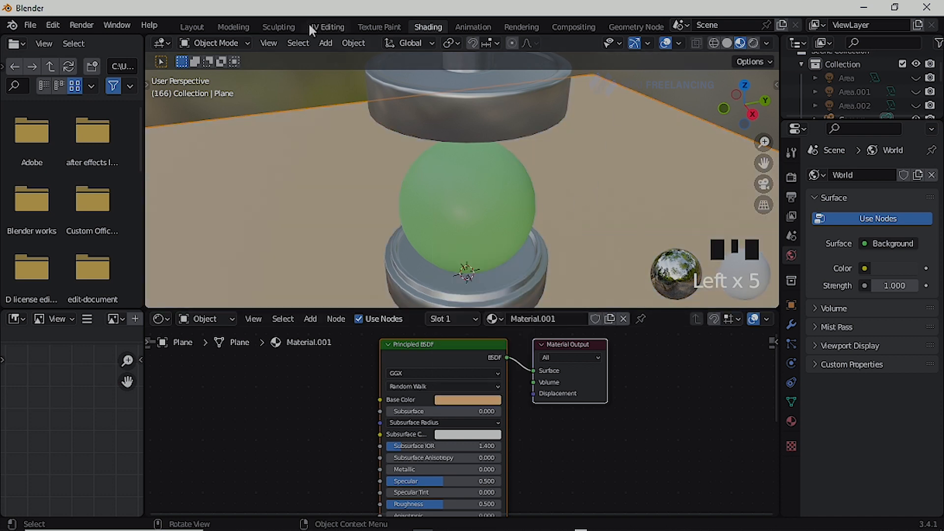
In the Layout workspace, set the power of the area light above the press to 10 W
left_click(196, 28)
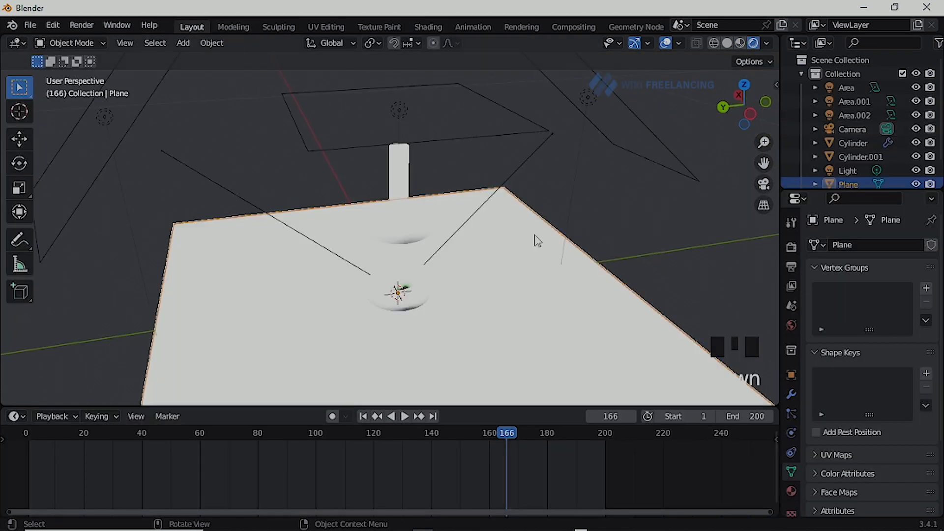
left_click(855, 101)
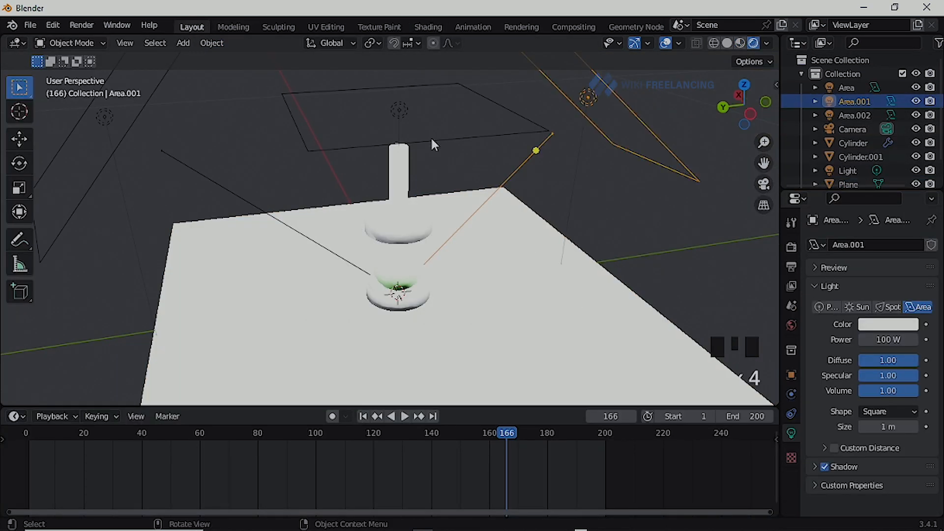
left_click(432, 143)
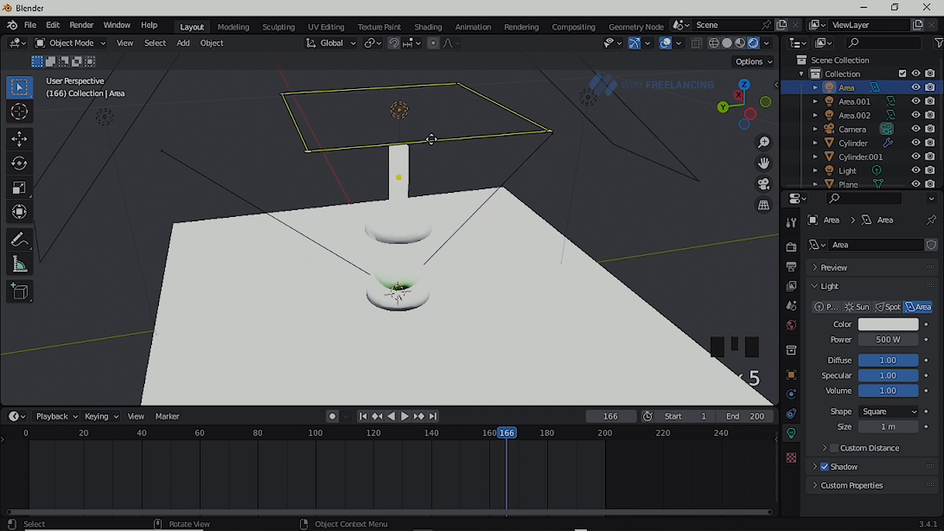
left_click(131, 136)
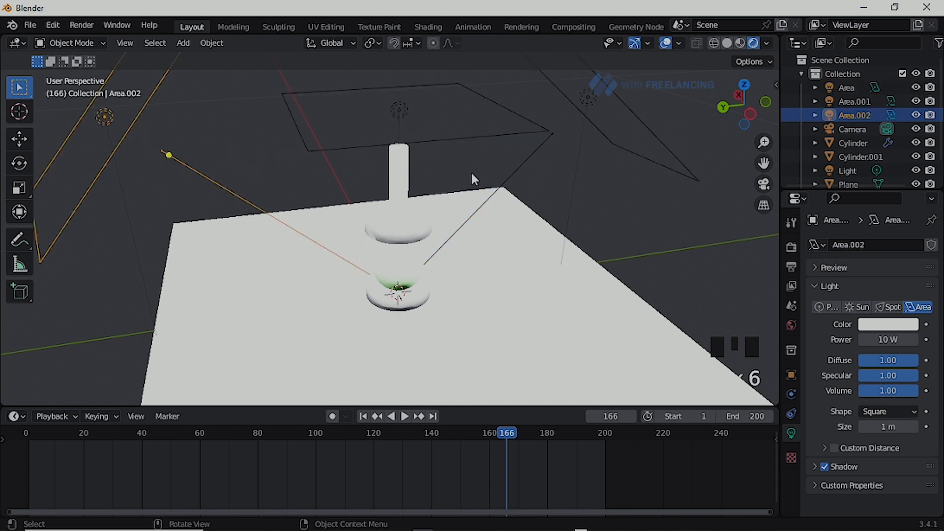
left_click(884, 340)
type("1")
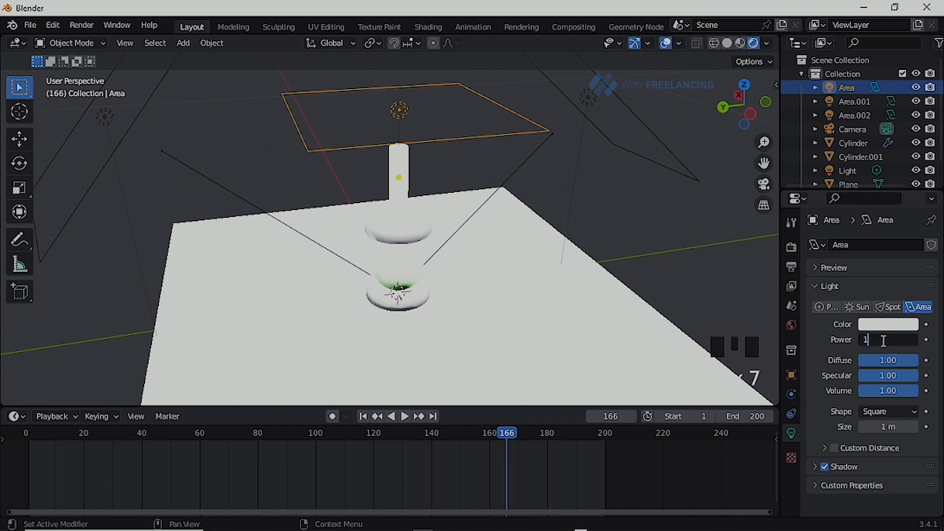
type("0")
key("Return")
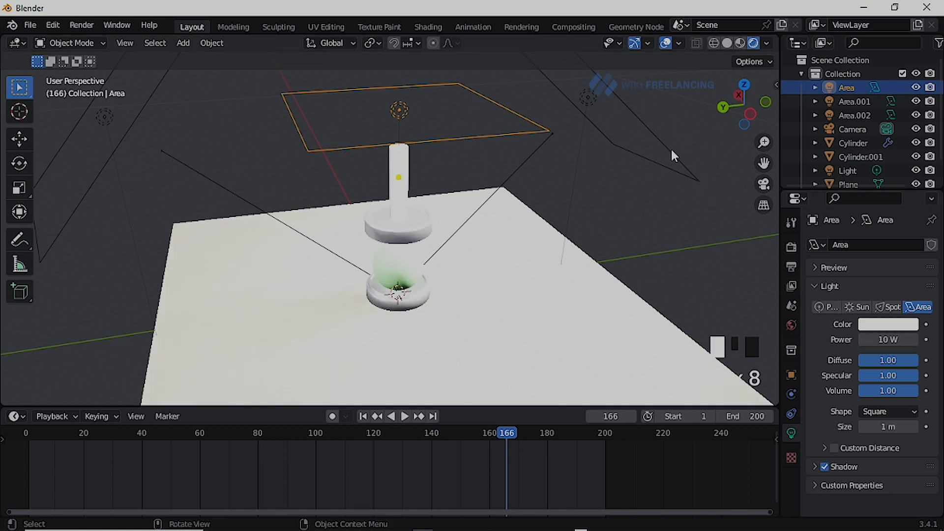
Lower the Area.001 light's power to 10 W and further down to 1 W
left_click(692, 160)
left_click(886, 340)
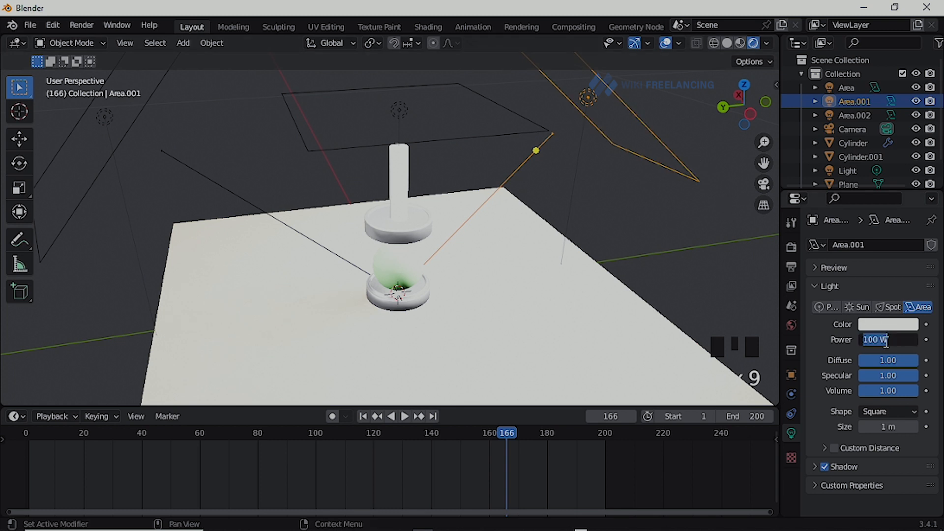
key("Return")
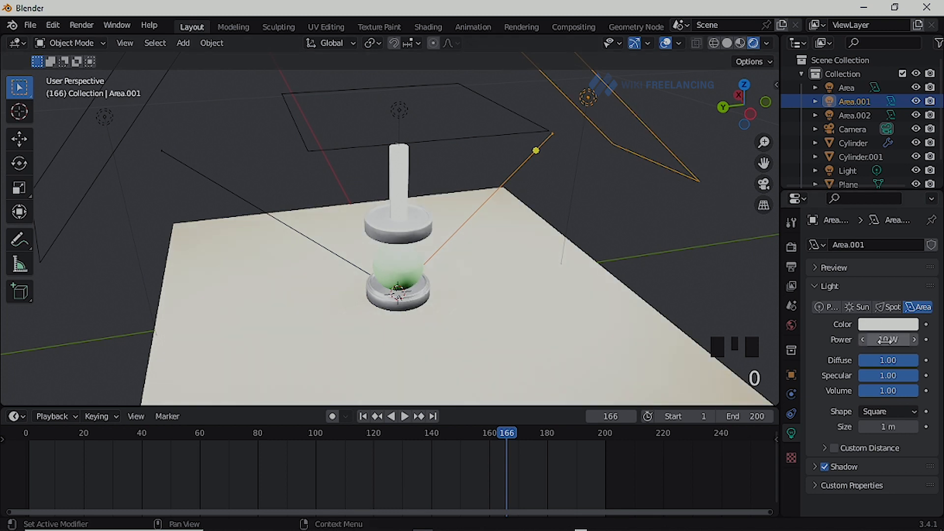
scroll(438, 259, "down", 6)
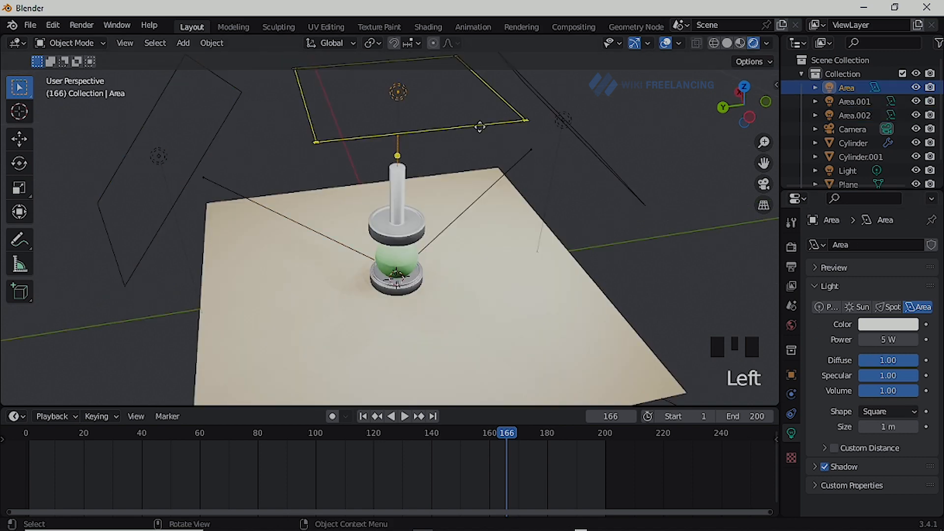
left_click(517, 164)
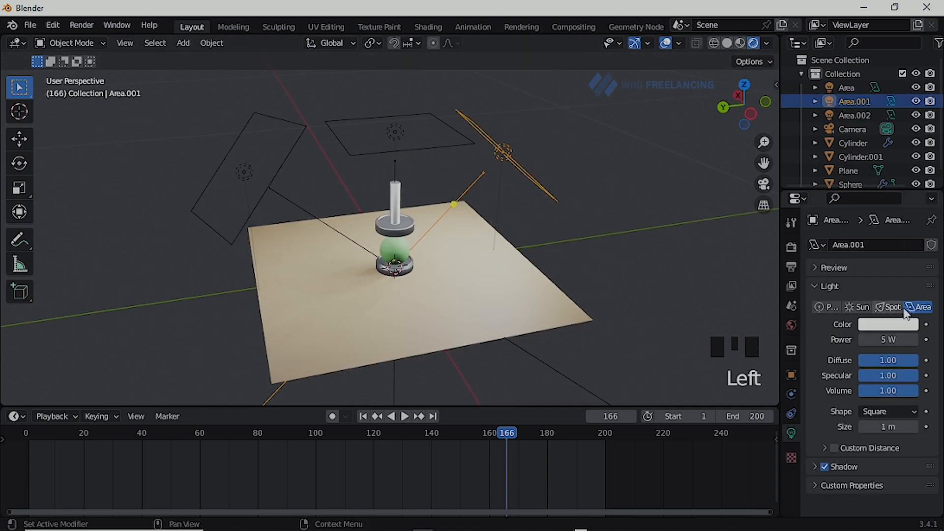
left_click_drag(885, 340, 842, 339)
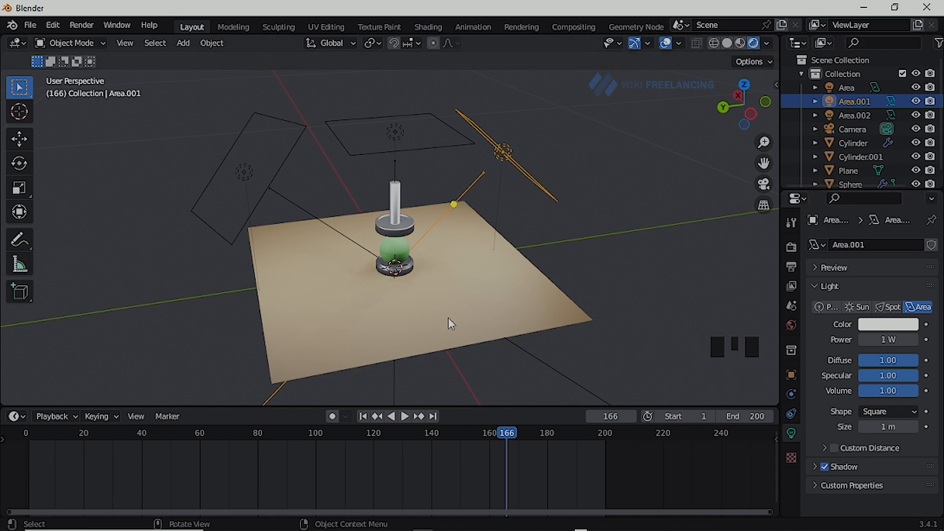
Play back the press animation and check the ball's squash timing between about frames 94 and 118
scroll(448, 318, "up", 7)
key("shift+space")
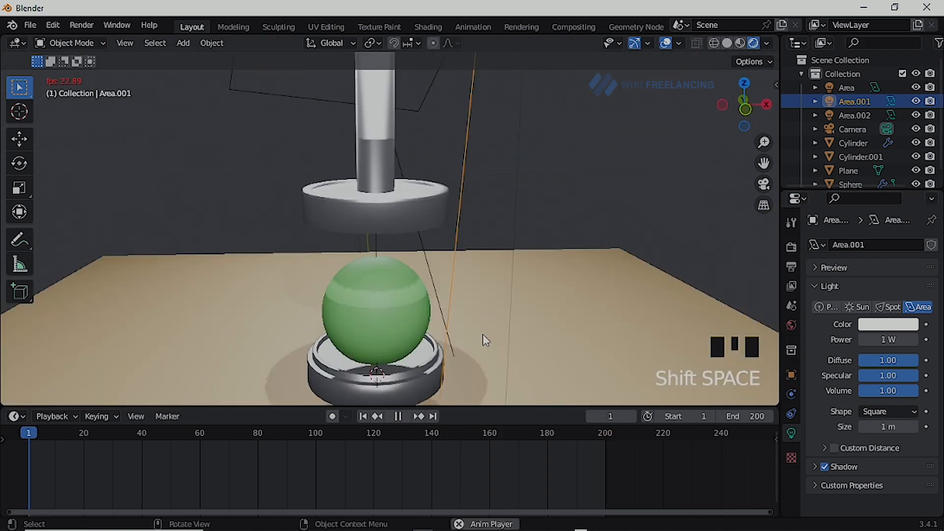
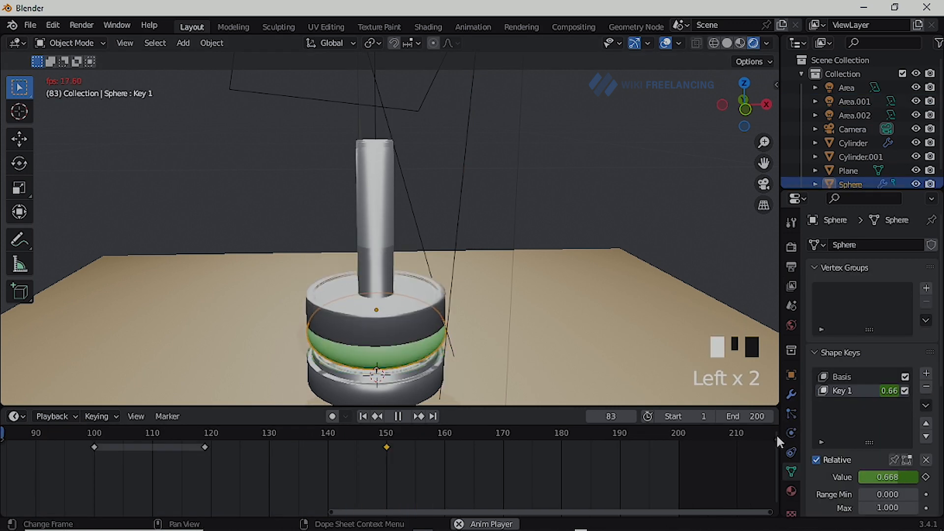
scroll(870, 369, "down", 5)
scroll(491, 469, "down", 1)
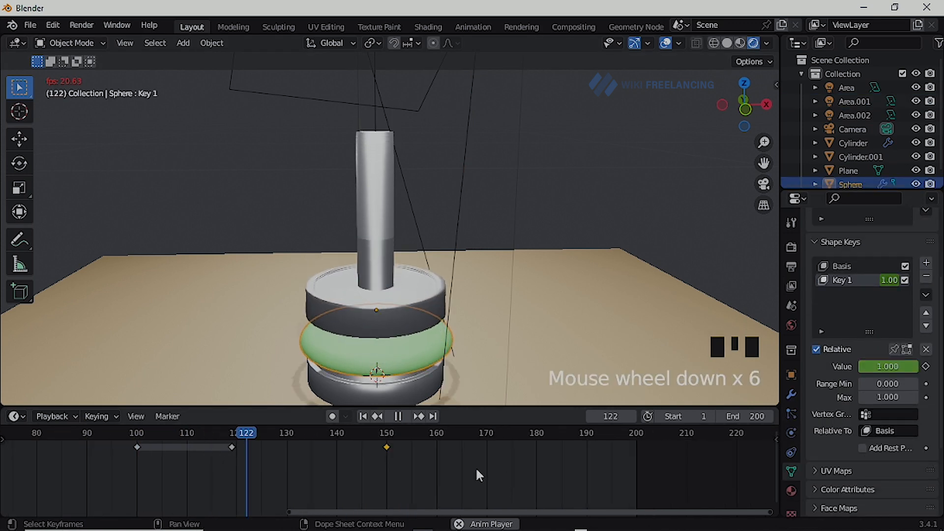
left_click(78, 434)
key("shift+space")
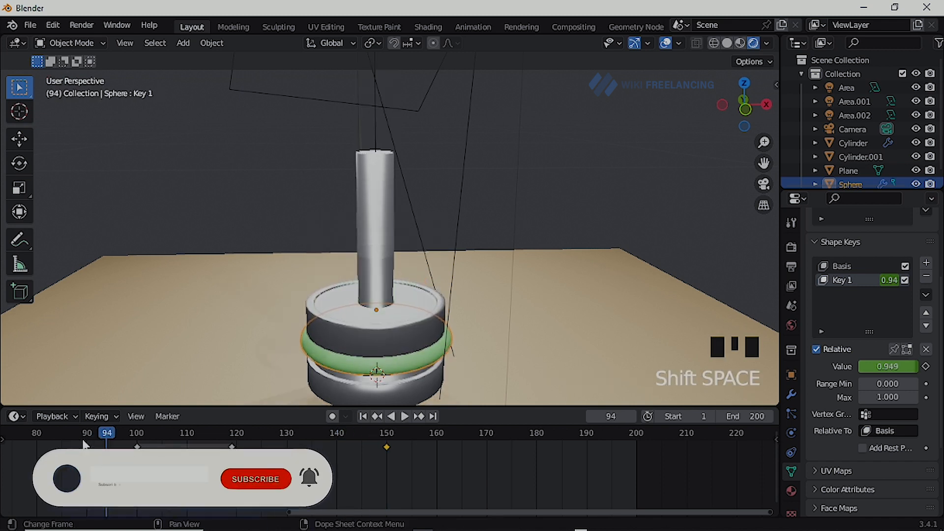
key("shift+space")
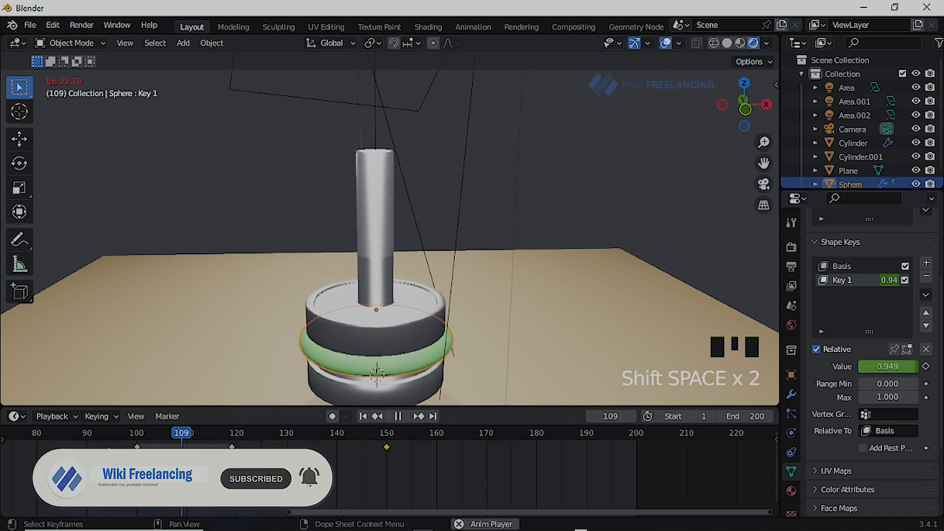
key("shift+space")
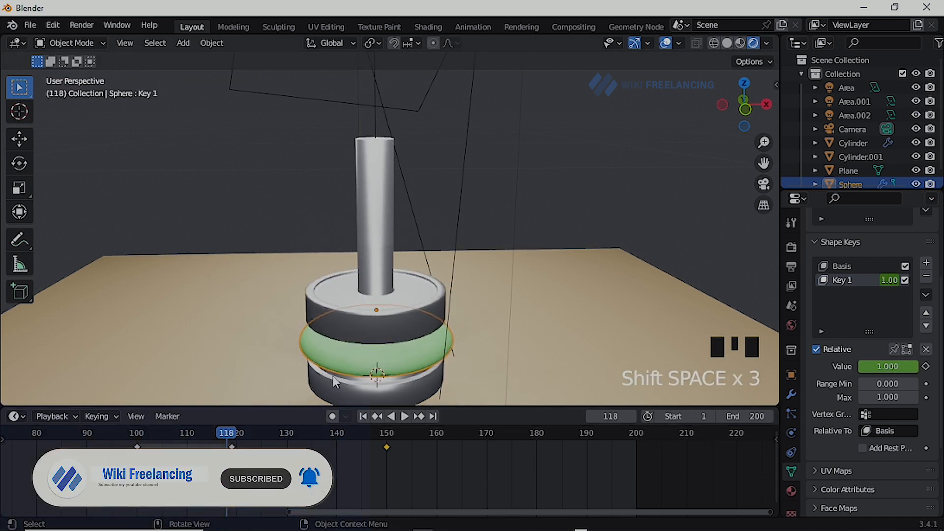
Move the ball's shape-key keyframe that ends the squashed hold to frame 117 and replay that section
mouse_move(226, 429)
left_mouse_down()
mouse_move(217, 429)
mouse_move(222, 447)
mouse_move(216, 437)
left_mouse_up()
left_click(232, 447)
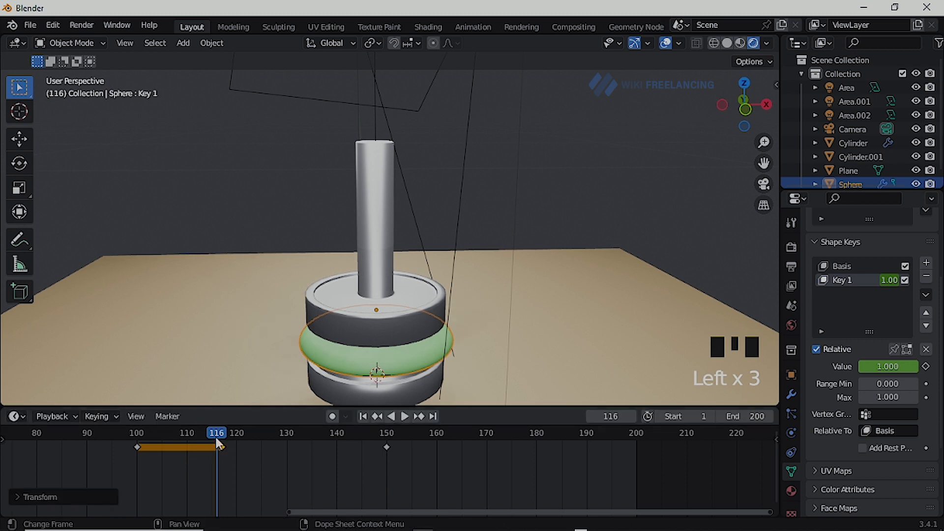
left_click_drag(149, 434, 103, 423)
key("shift+space")
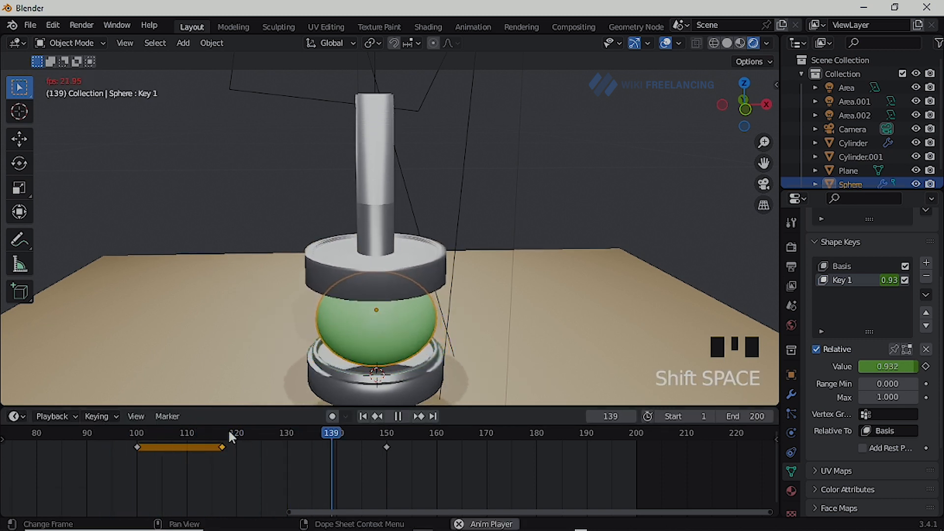
key("shift+space")
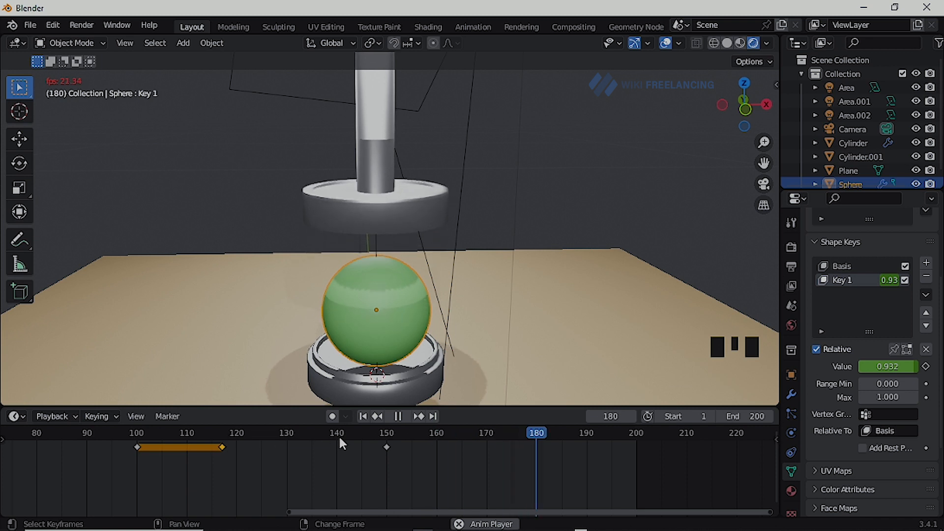
Duplicate the ball's shape-key keyframe at frame 150 to frame 200
left_click(386, 447)
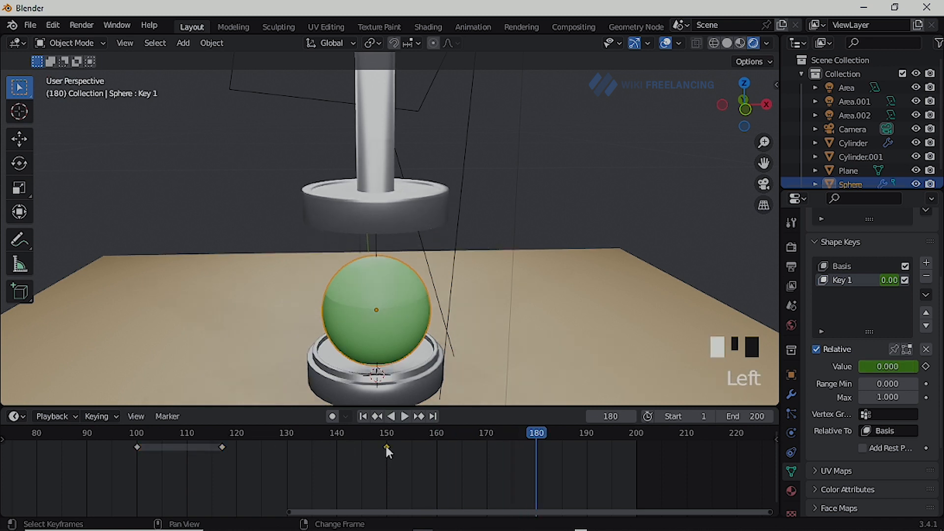
key("shift+d")
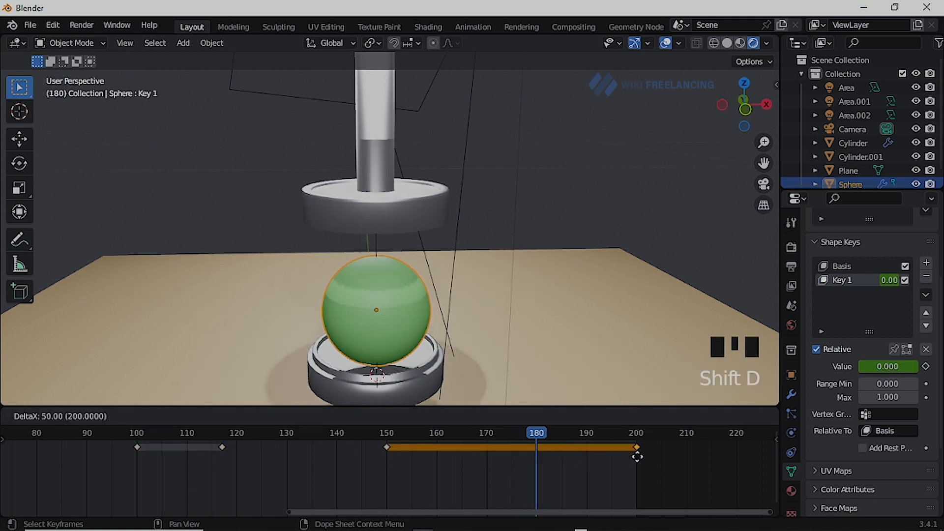
left_click(637, 454)
Replay the press animation from frame 0
left_click(366, 433)
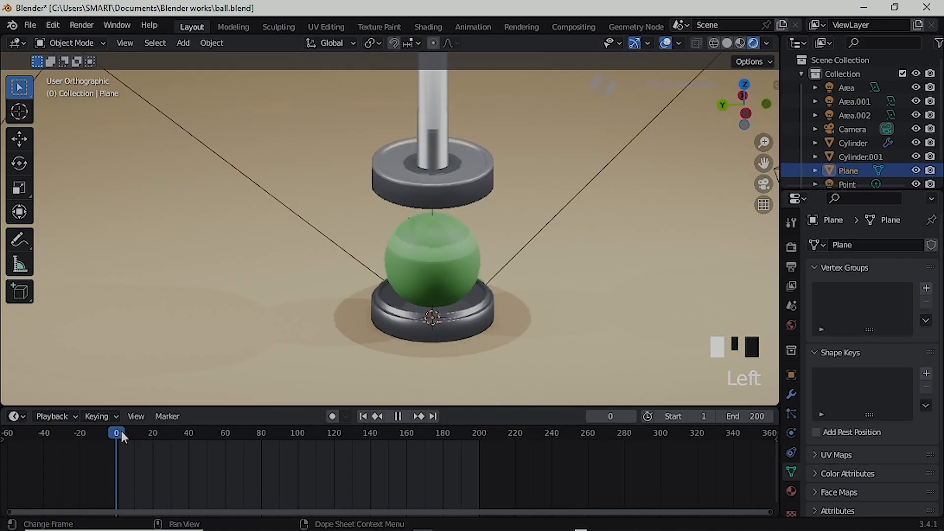
left_click_drag(122, 433, 119, 433)
key("shift+space")
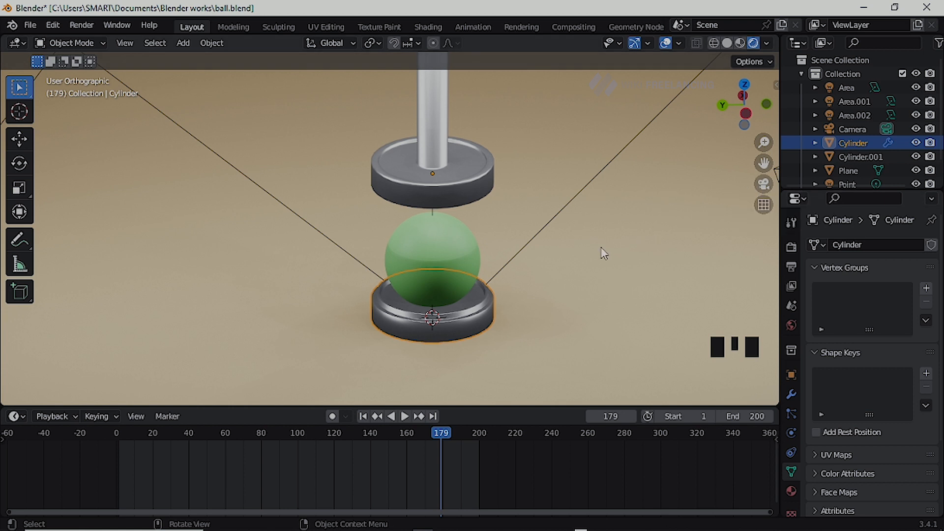
Look through the scene camera and lock the camera to the view
key("shift+a")
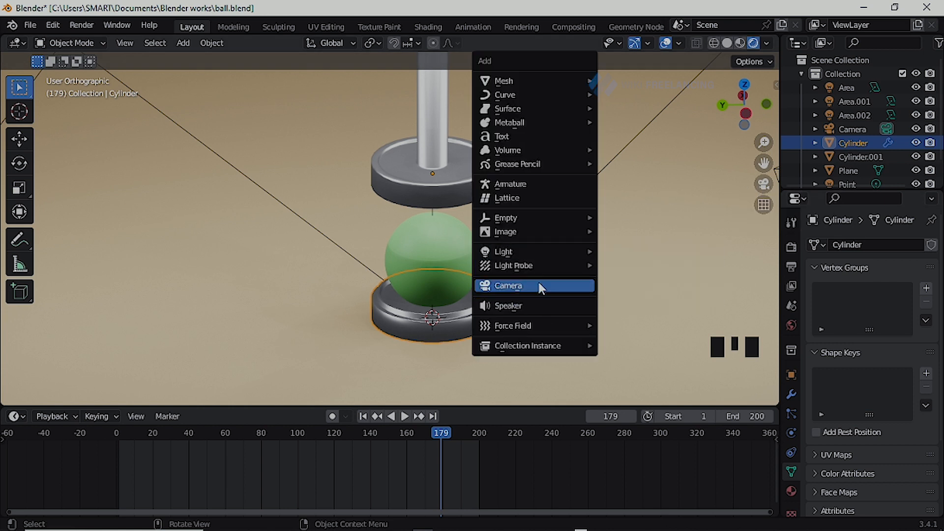
left_click(763, 186)
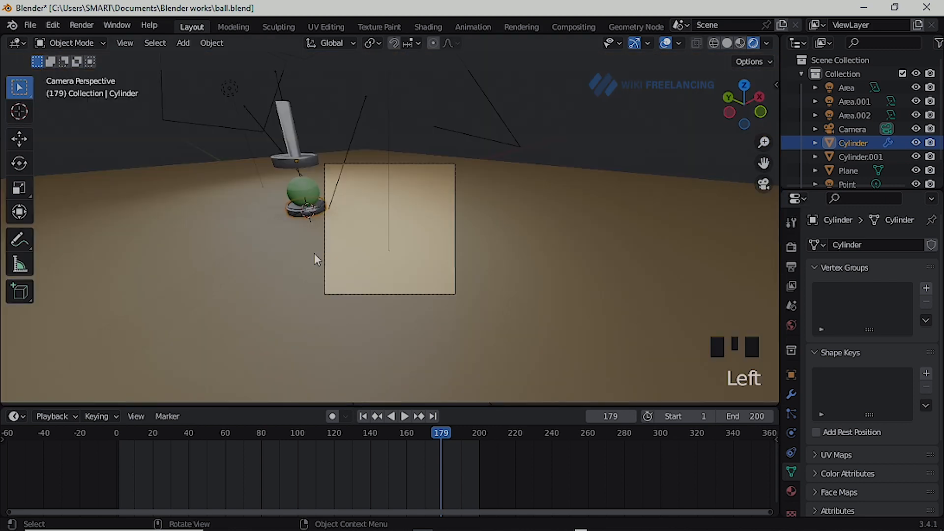
middle_click_drag(385, 234, 448, 253)
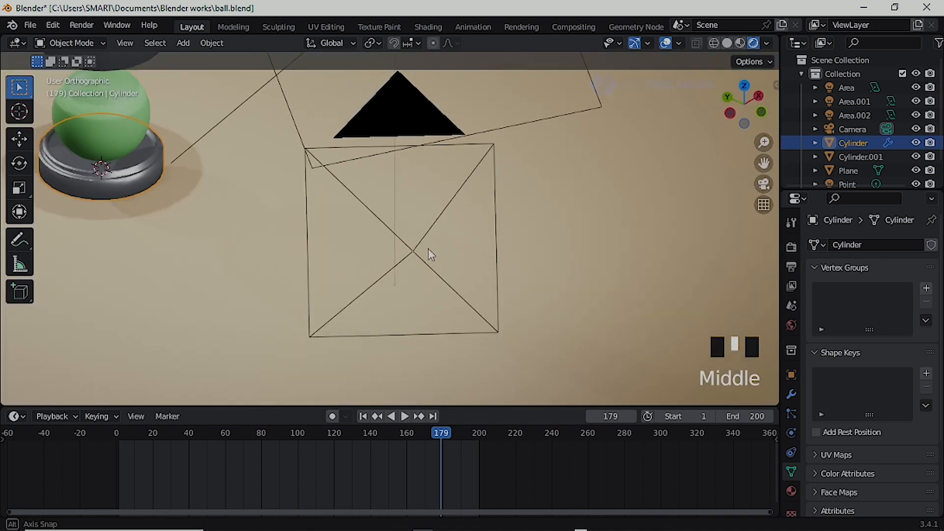
left_click(764, 185)
key("n")
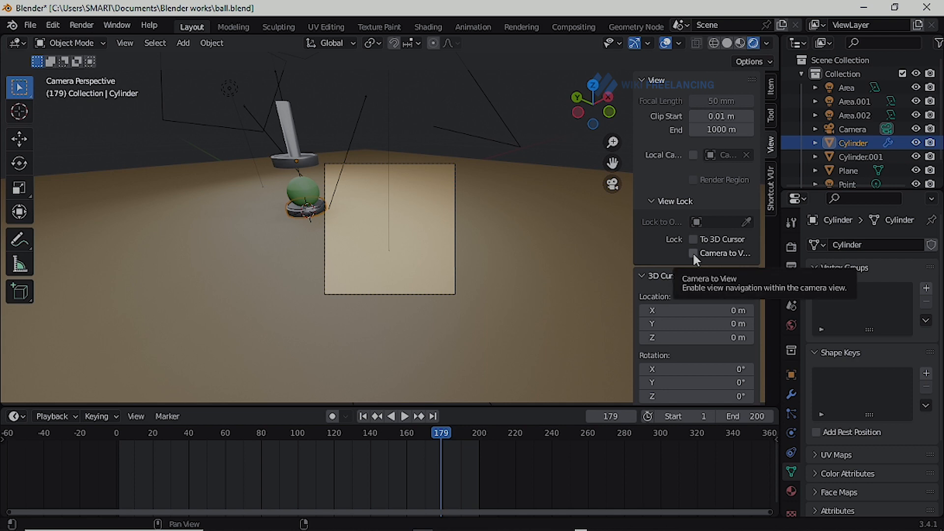
left_click(693, 253)
Frame the press and ball inside the camera view and play the animation through it
middle_click_drag(337, 248, 426, 293, "shift")
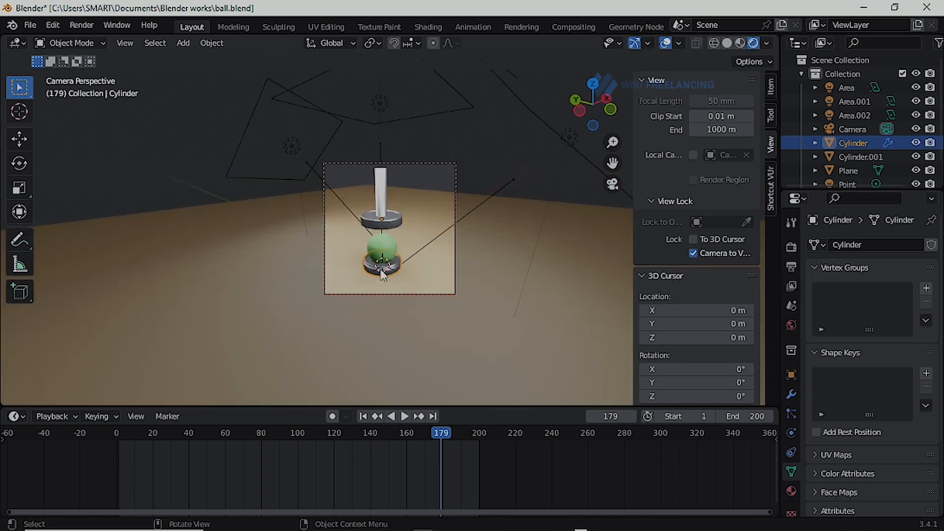
scroll(385, 256, "up", 5)
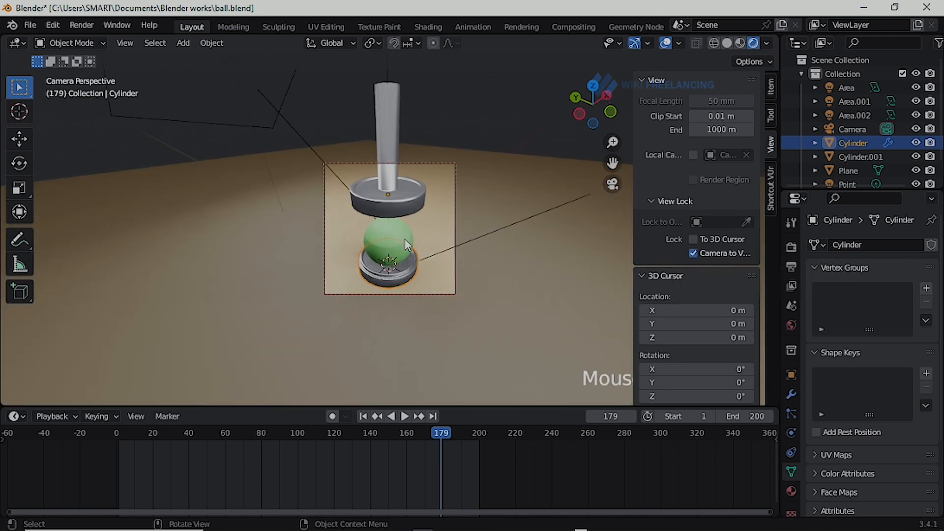
middle_click_drag(408, 244, 411, 231)
left_click(421, 242)
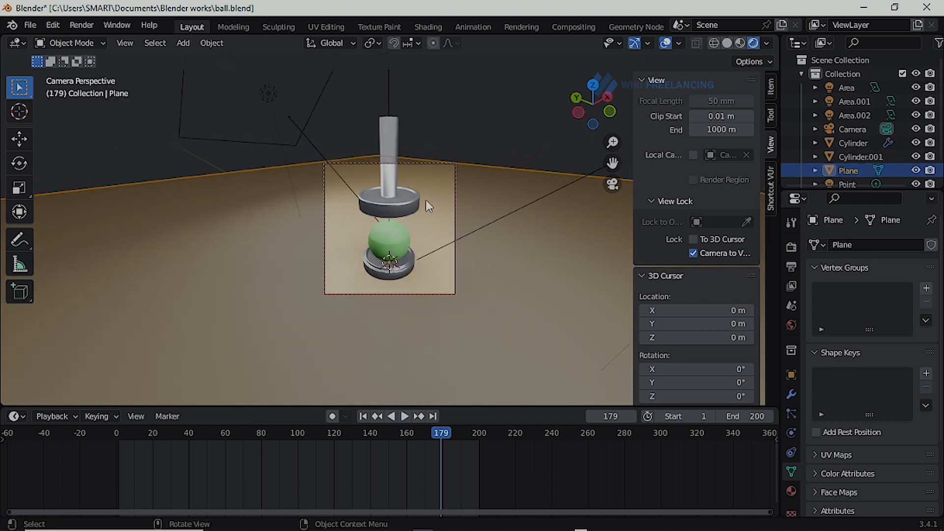
key("space")
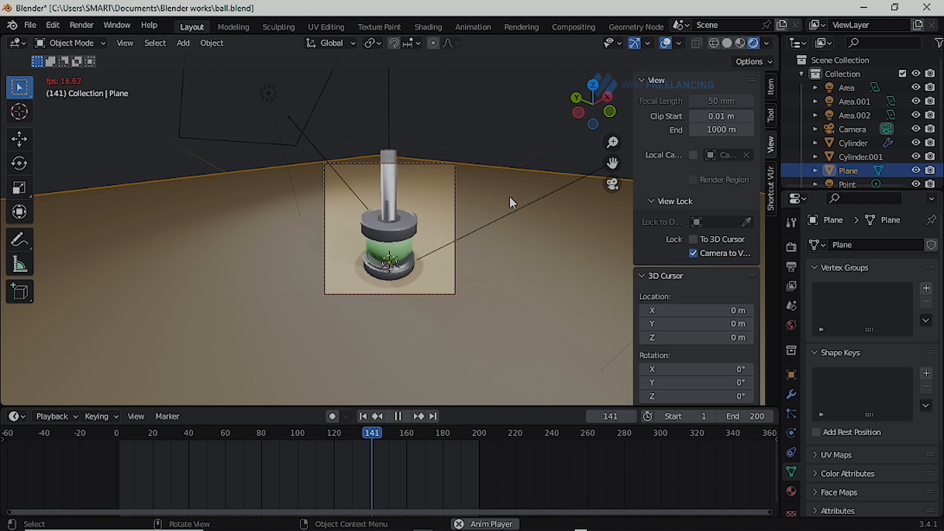
key("space")
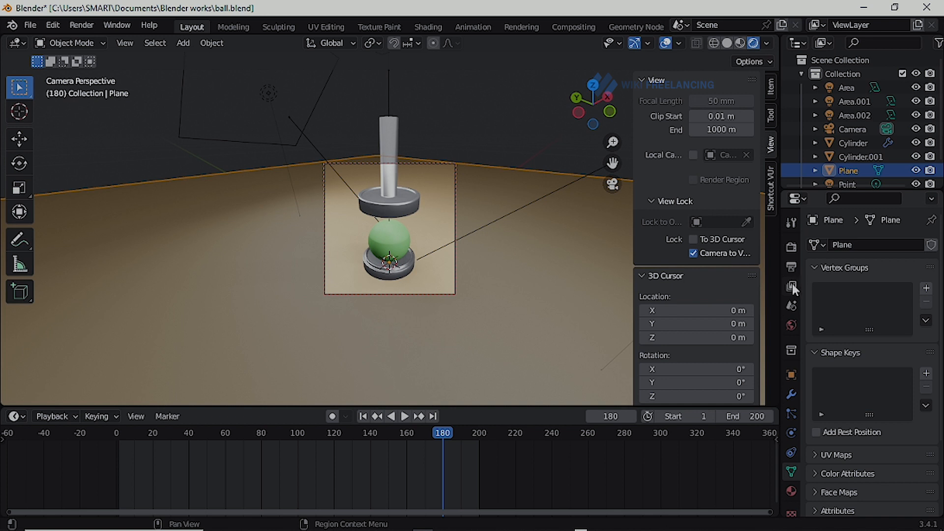
Set the render output location to the Documents folder
left_click(792, 267)
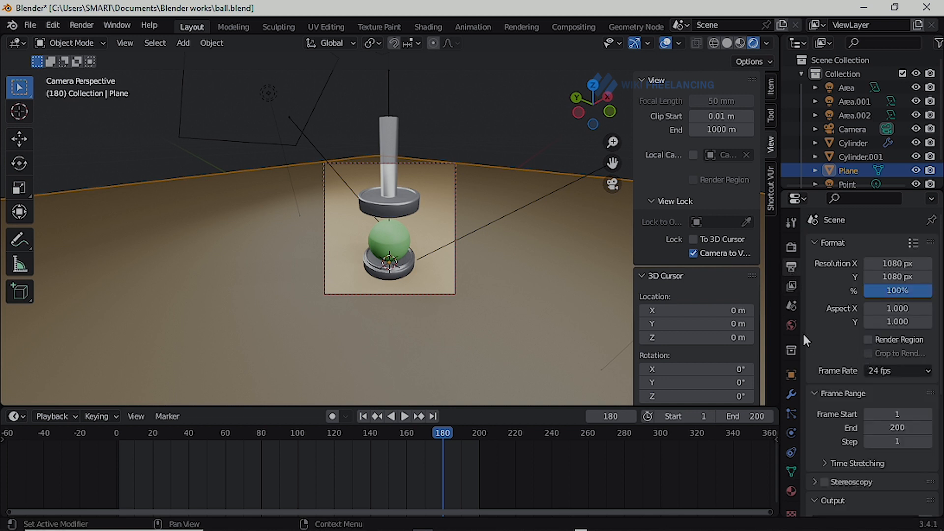
scroll(835, 337, "down", 5)
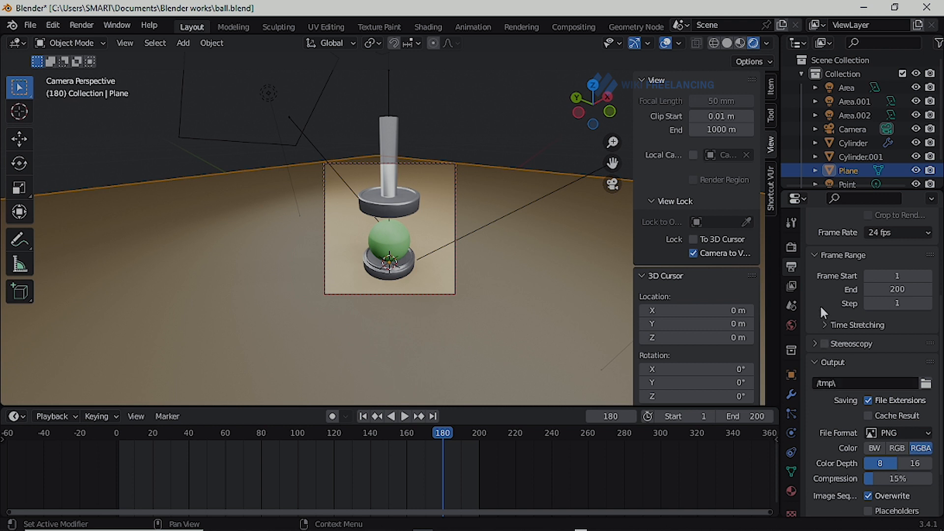
scroll(824, 328, "down", 3)
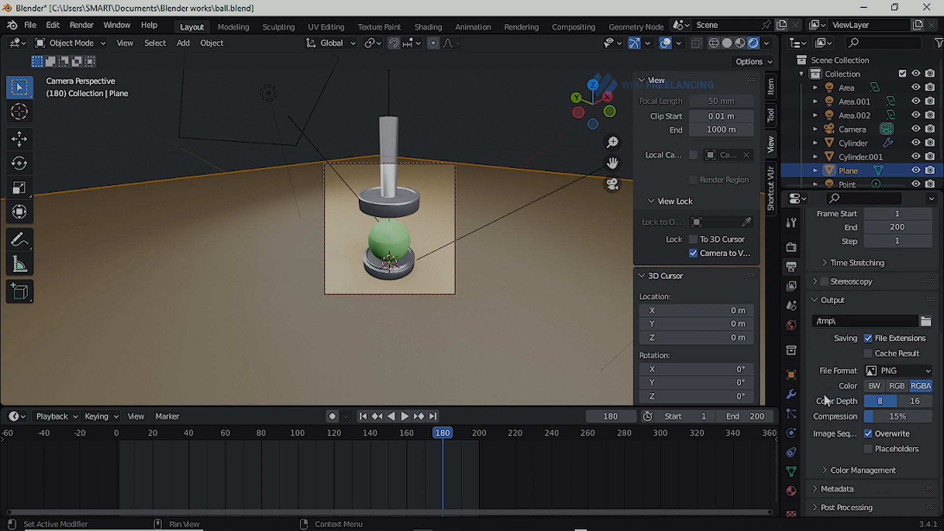
left_click(926, 322)
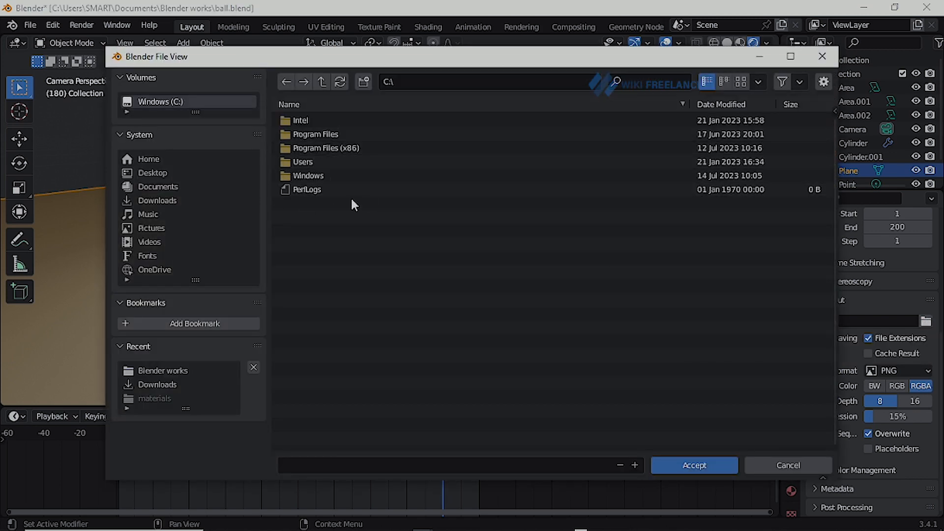
left_click(169, 186)
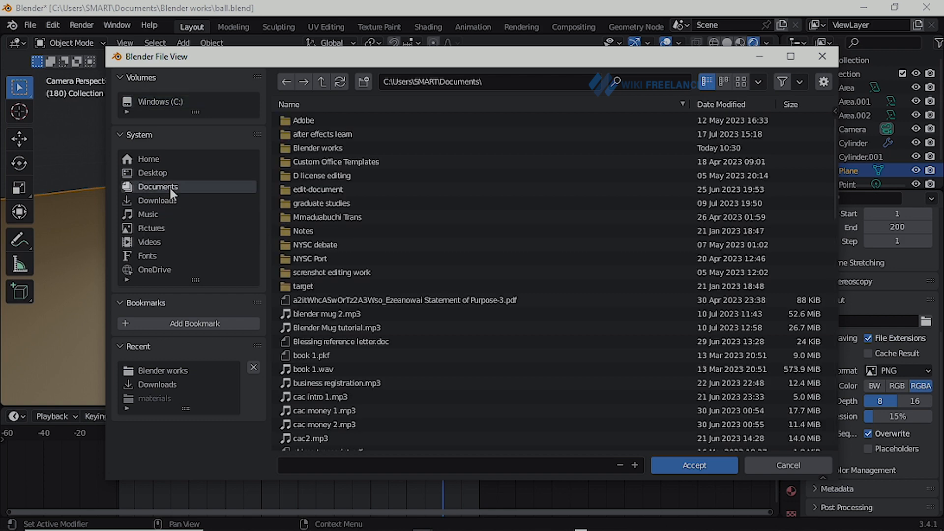
left_click(688, 465)
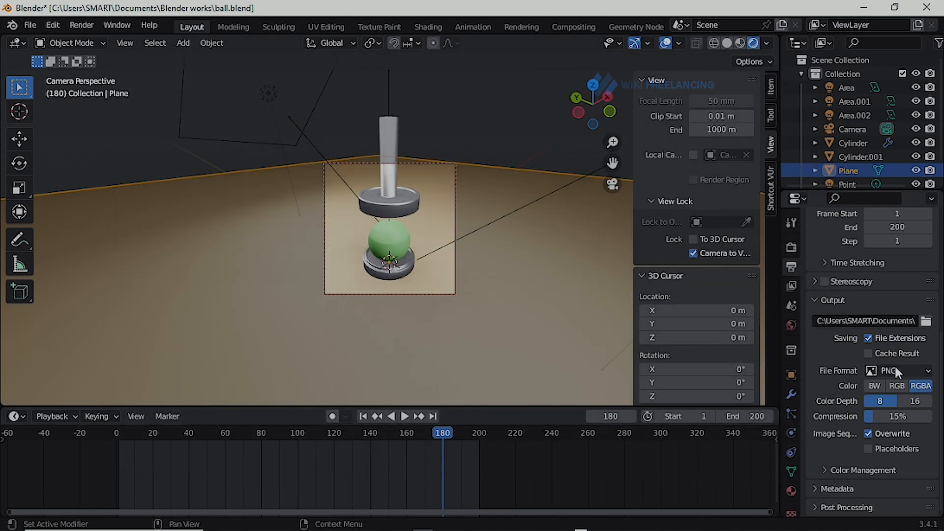
Change the render output's file format to FFmpeg Video
left_click(924, 372)
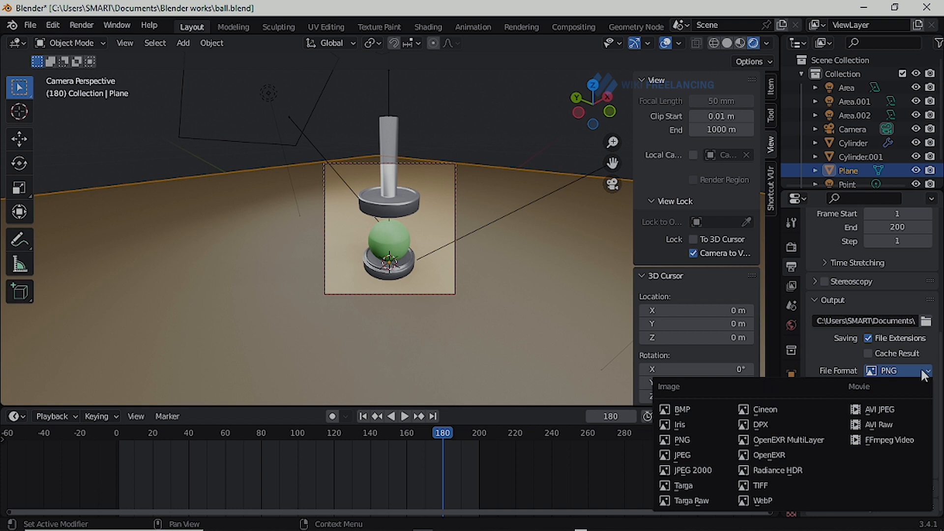
left_click(878, 441)
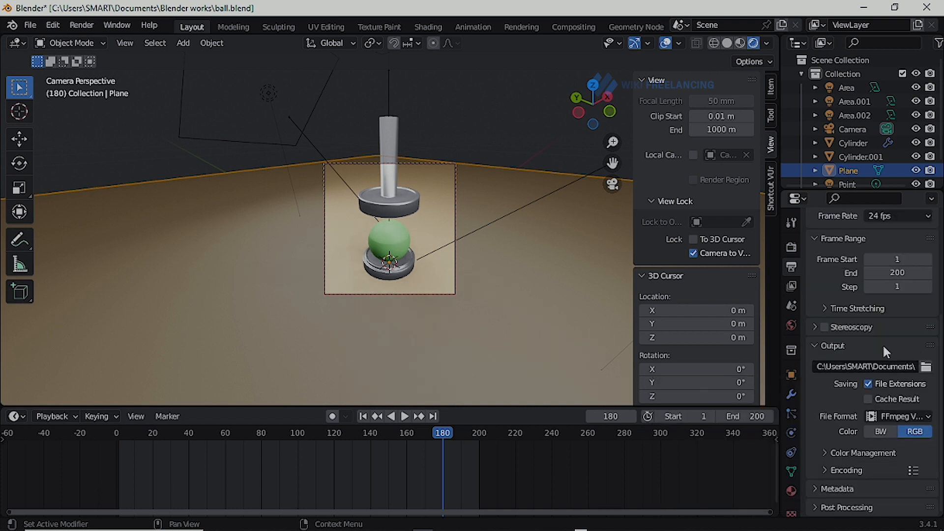
scroll(865, 363, "up", 1)
scroll(835, 418, "down", 1)
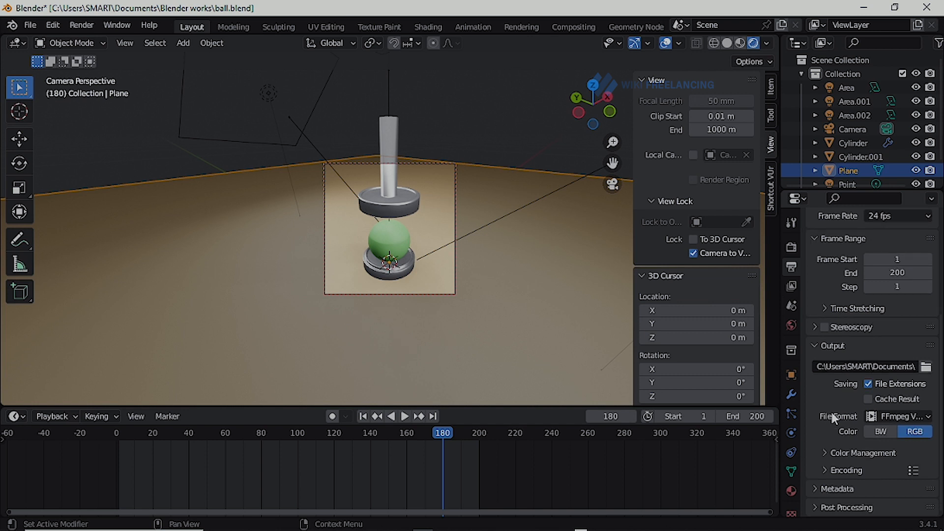
Set the output video's encoding container to MPEG-4
left_click(824, 469)
scroll(821, 470, "down", 3)
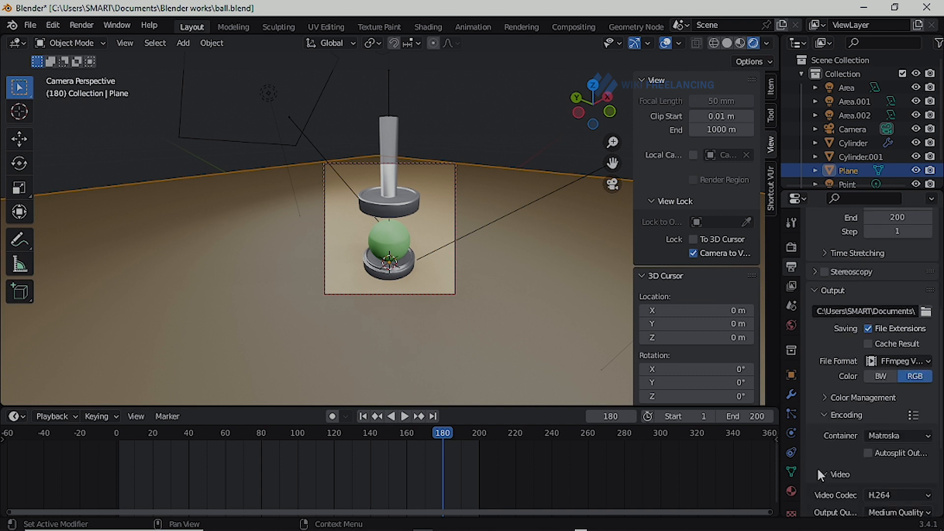
left_click(889, 440)
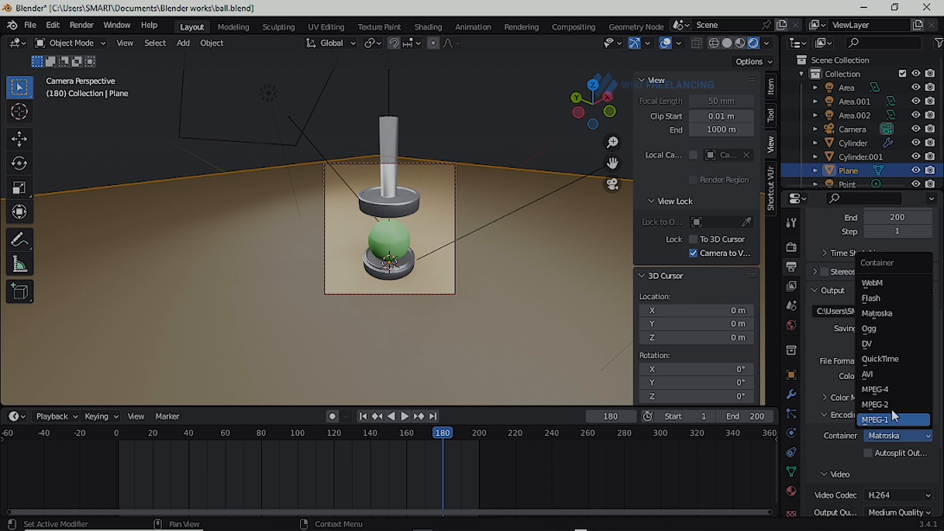
left_click(884, 389)
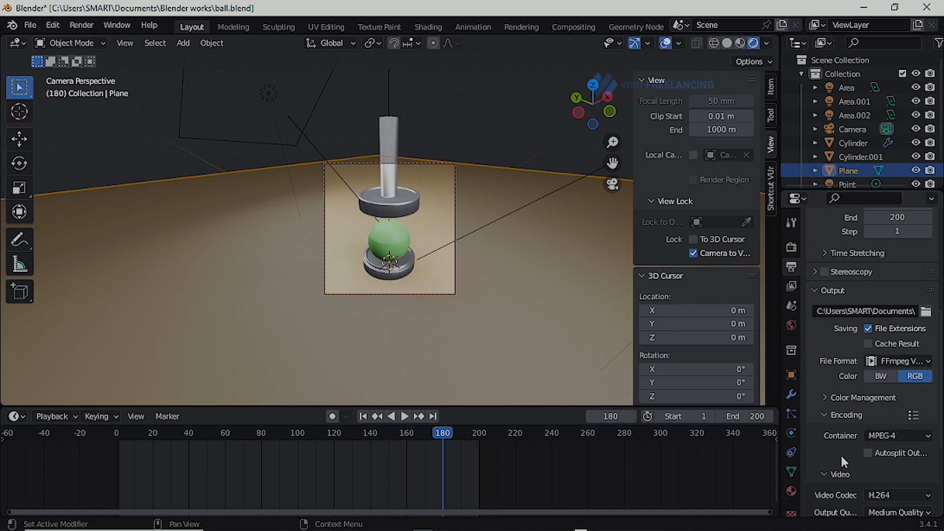
Set the output video quality to Perceptually Lossless and check the remaining encoding settings
scroll(840, 454, "down", 4)
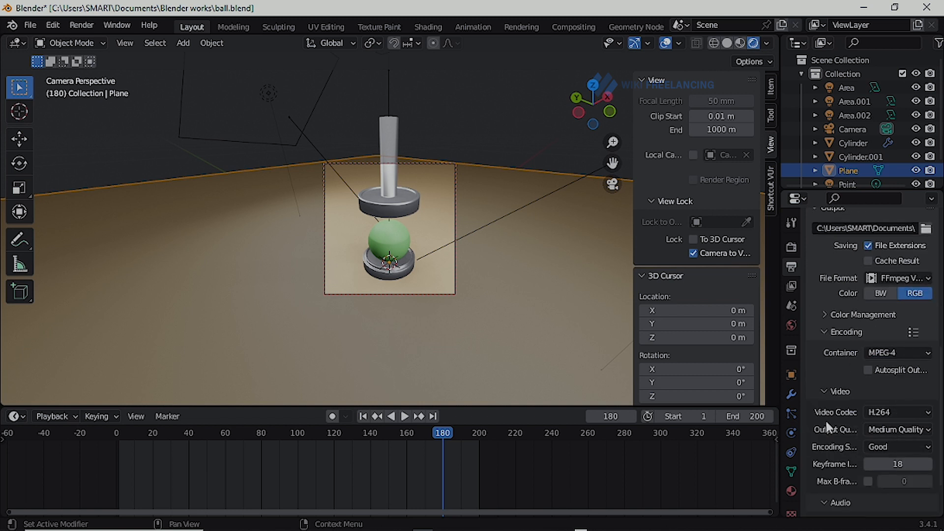
left_click(871, 431)
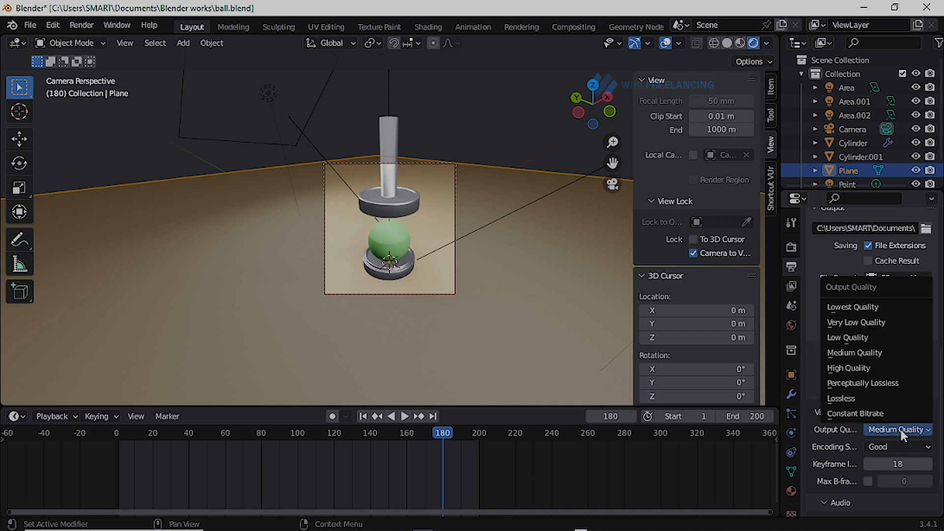
left_click(863, 383)
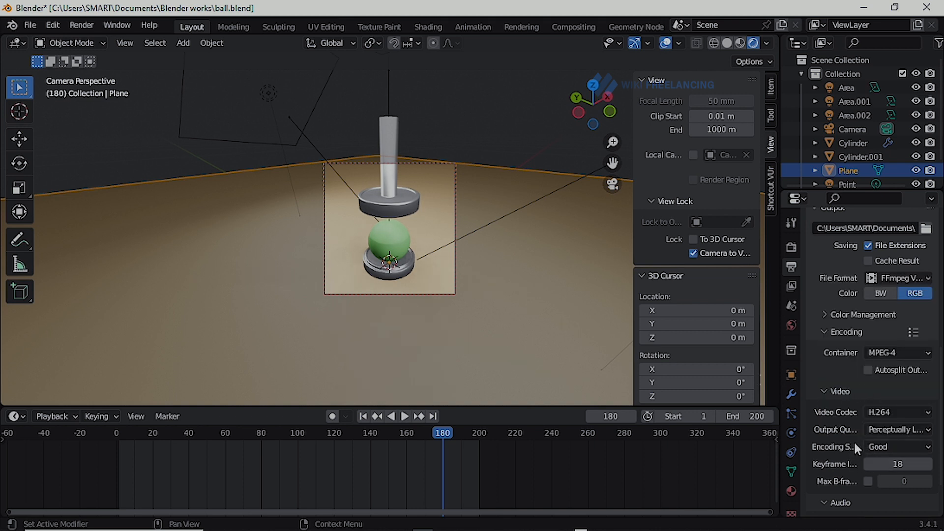
scroll(855, 457, "down", 1)
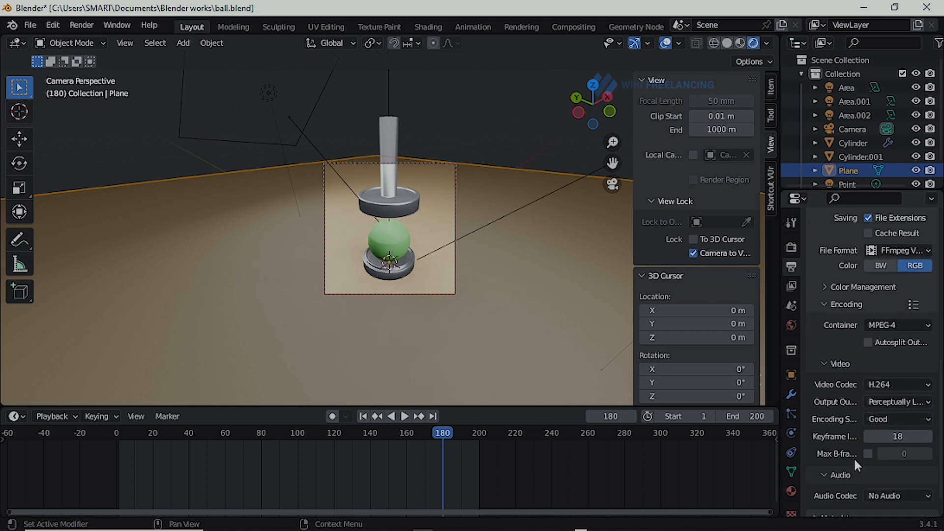
scroll(853, 457, "down", 1)
scroll(846, 443, "up", 9)
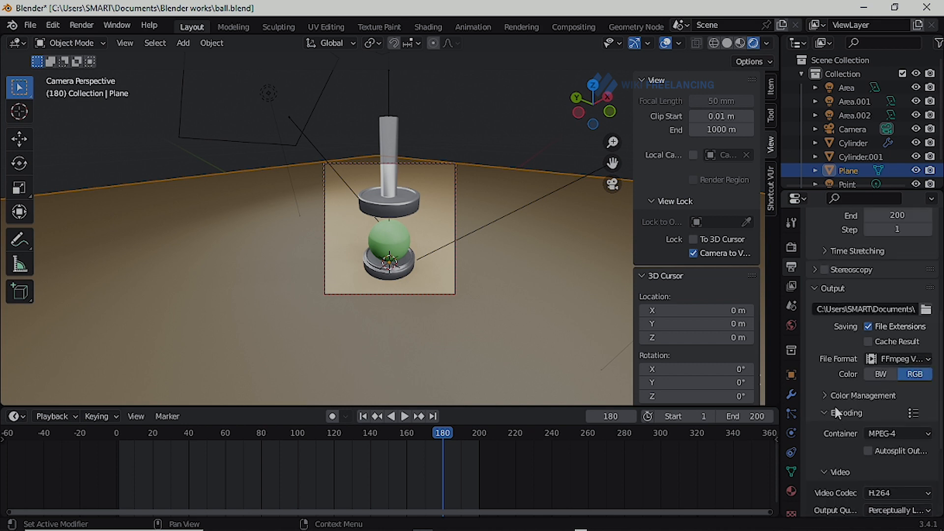
Switch the scene's render engine to Cycles and its device to GPU Compute
left_click(792, 247)
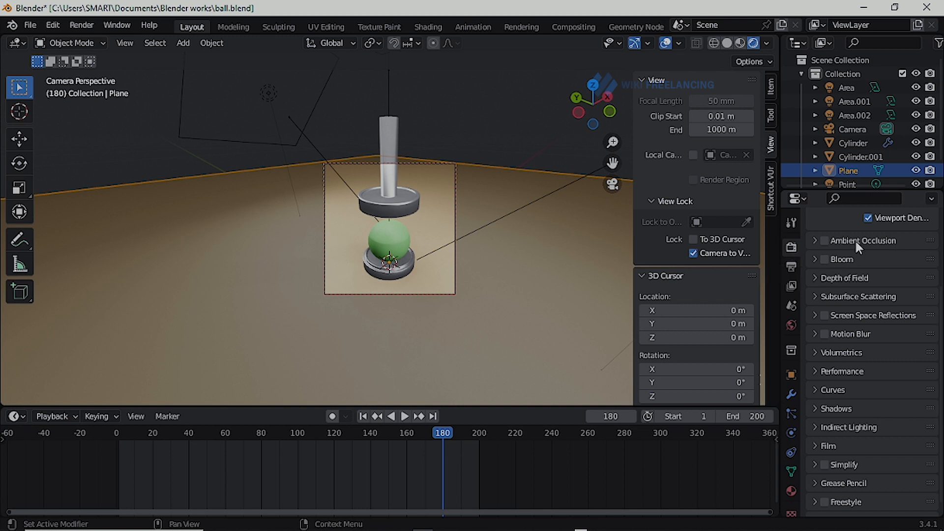
scroll(868, 293, "up", 5)
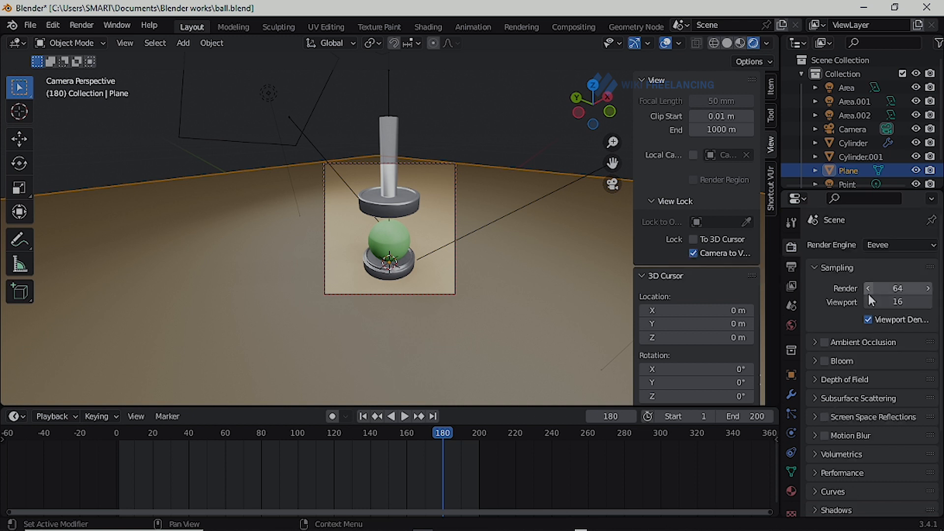
left_click(893, 246)
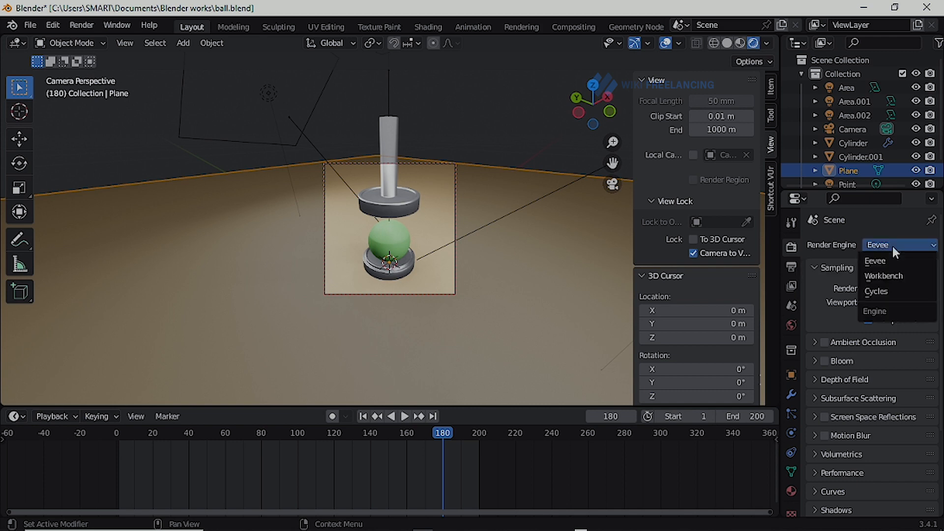
left_click(885, 292)
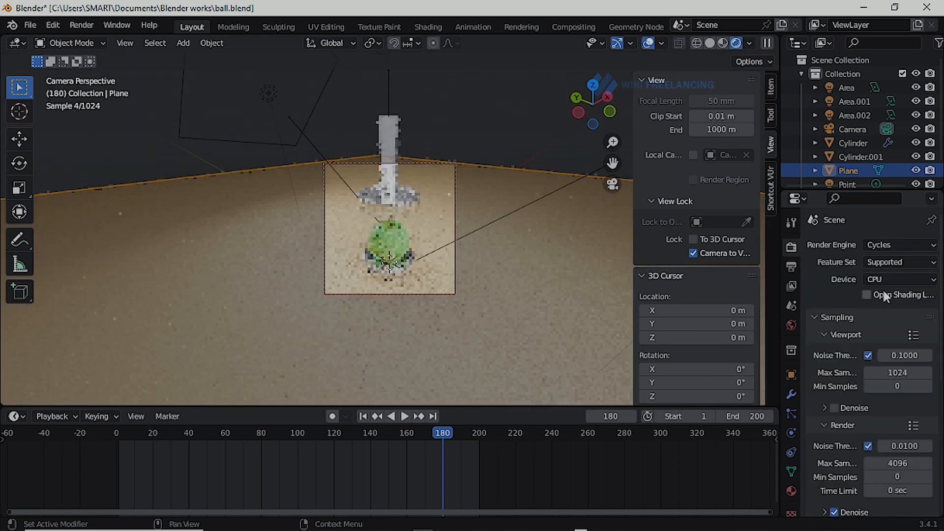
left_click(905, 278)
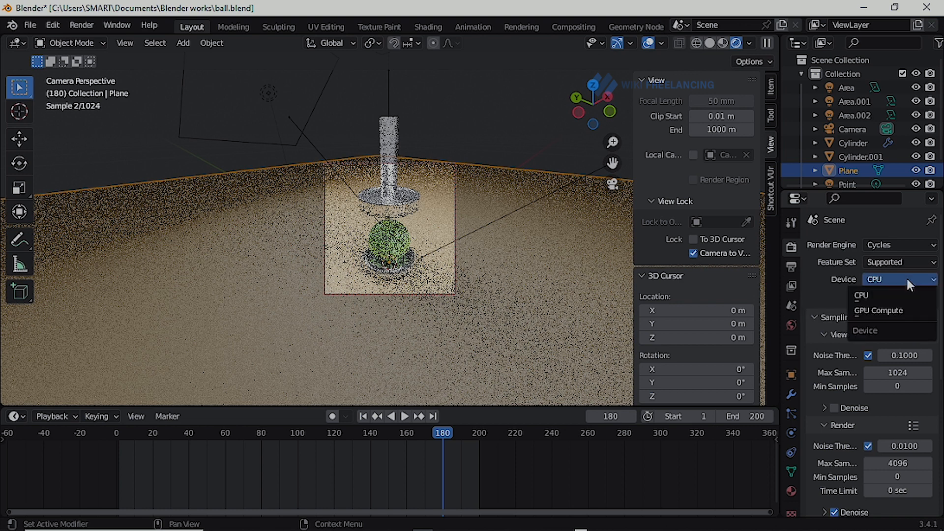
left_click(881, 312)
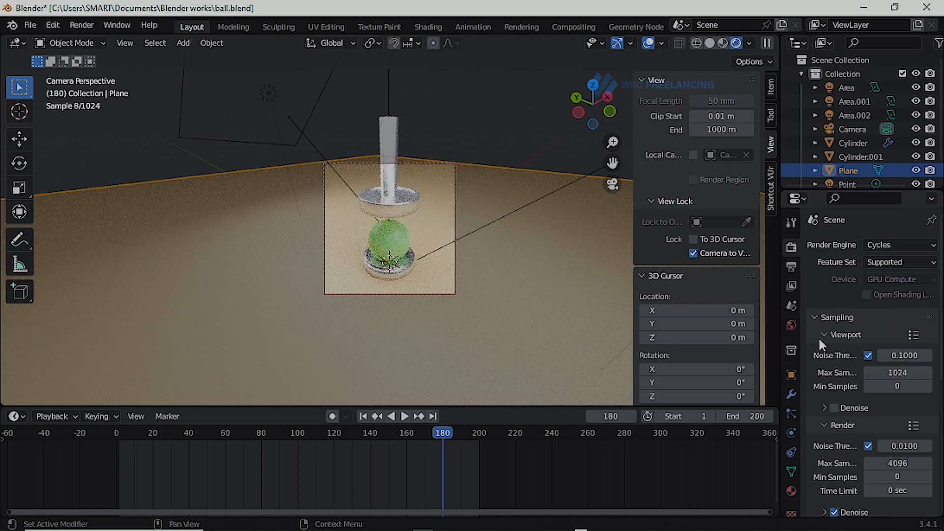
Set the maximum samples to 64 for both the viewport and the final render
scroll(810, 335, "down", 1)
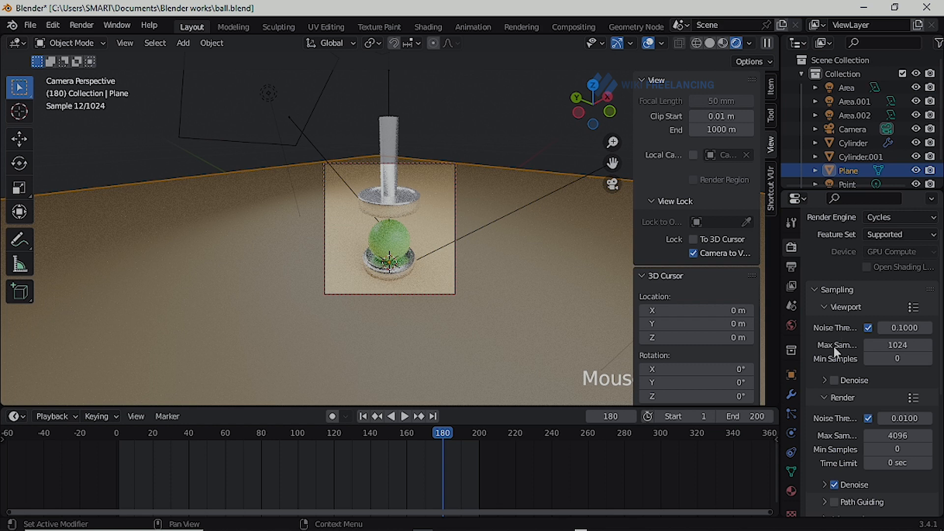
left_click(894, 345)
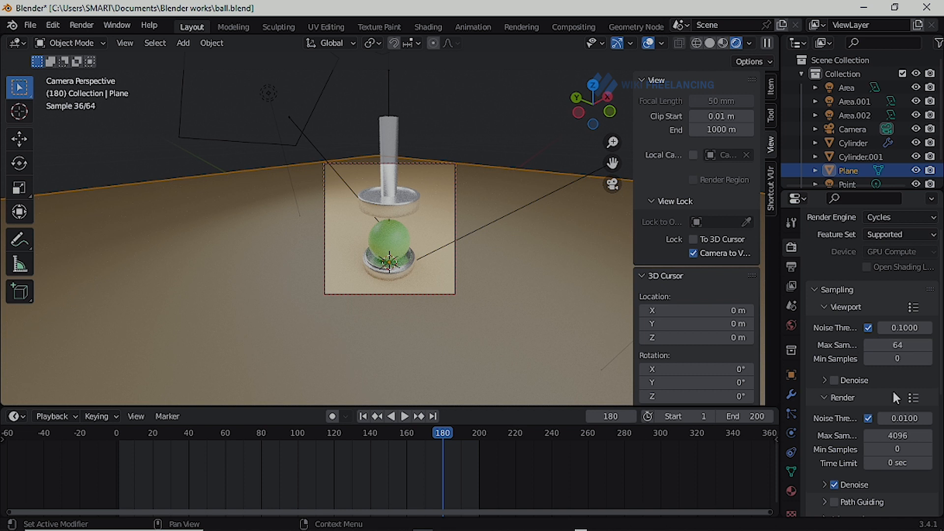
scroll(886, 387, "down", 2)
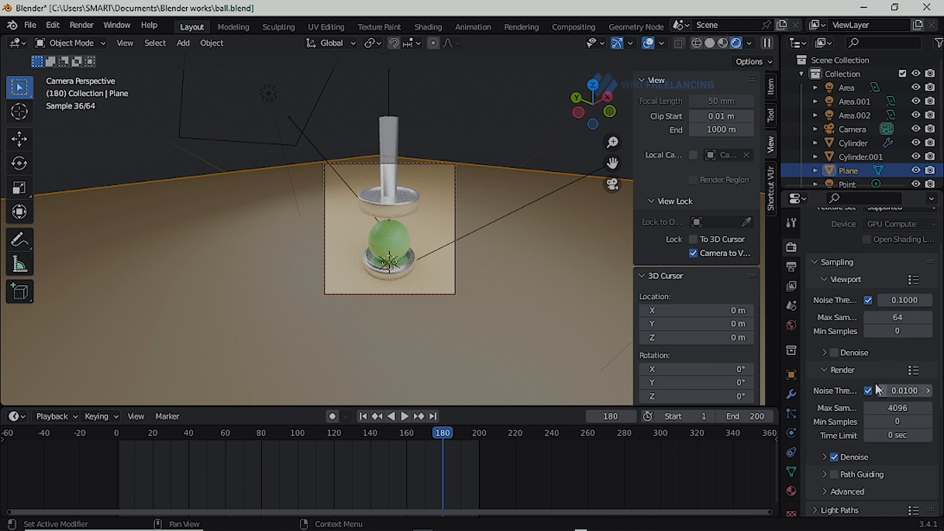
left_click(825, 353)
scroll(846, 364, "down", 4)
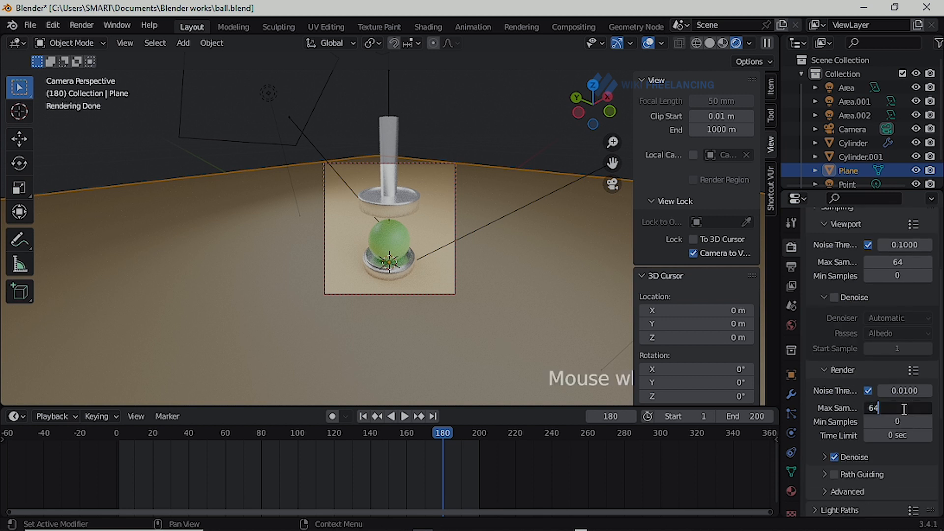
Start rendering the press animation to video
scroll(869, 410, "down", 5)
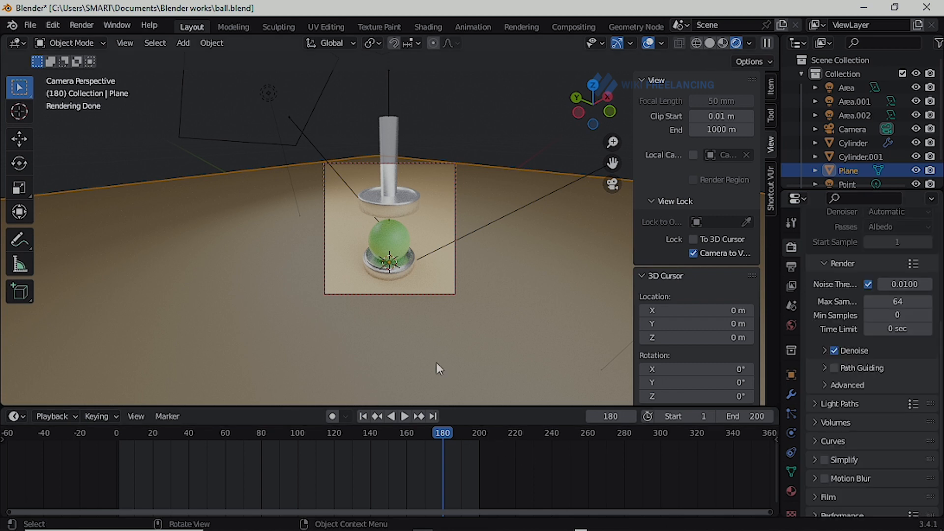
left_click(82, 25)
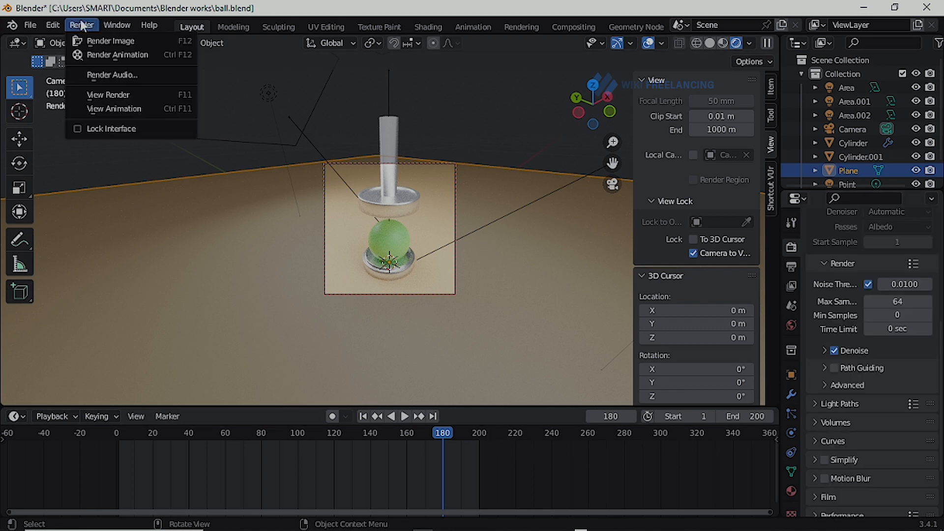
left_click(98, 56)
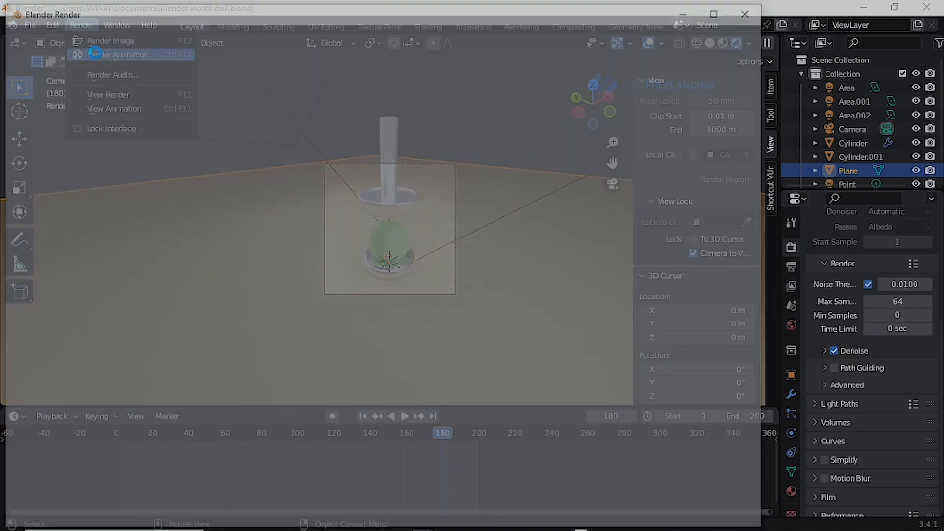